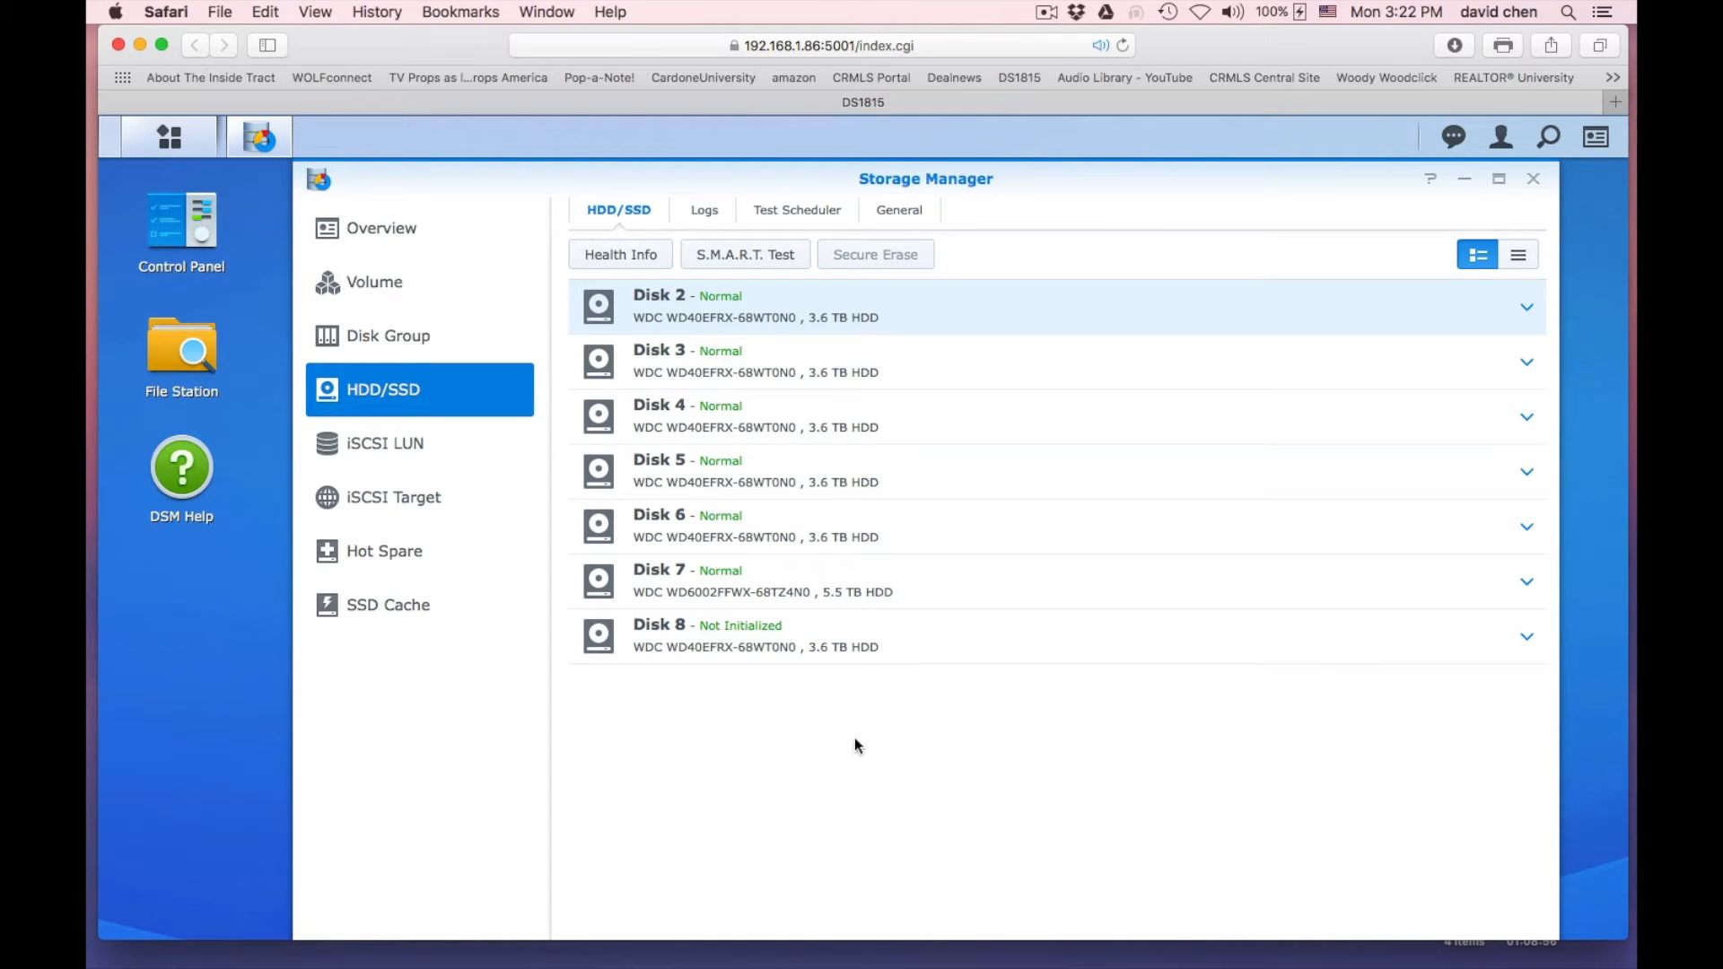
Set up a new quick-mode volume on Disk 8, accepting data erasure, with disk check enabled and Btrfs as the file system
{"action": "left_click", "coordinate": [813, 653]}
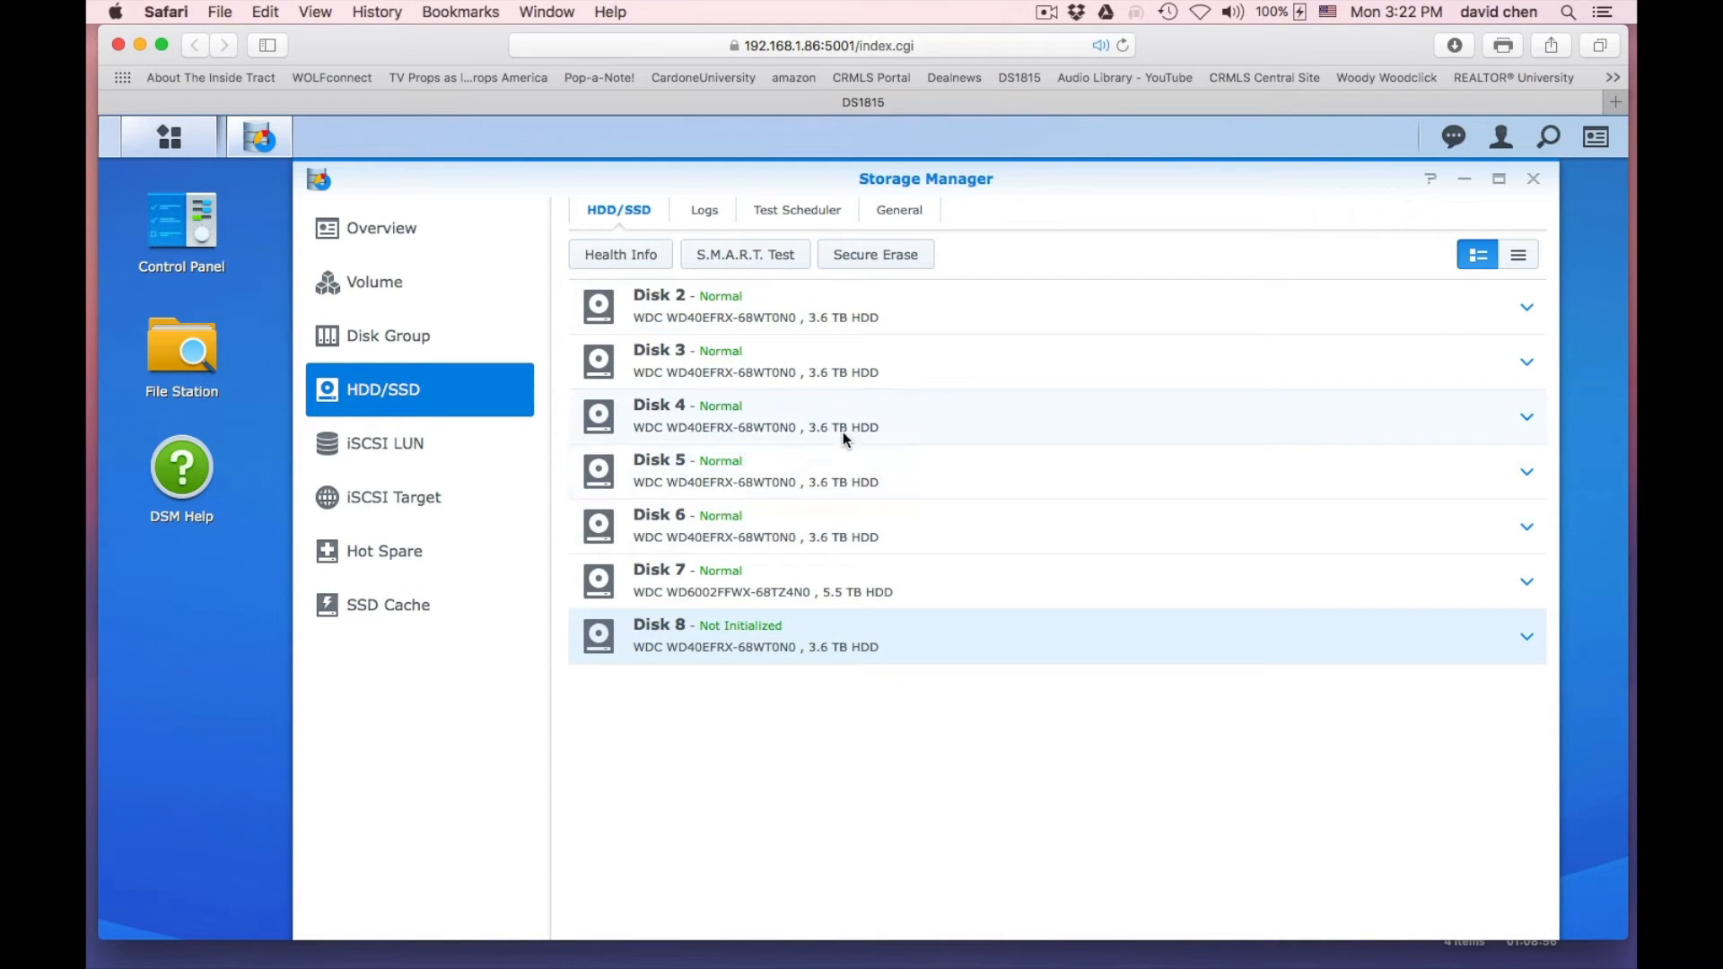
{"action": "left_click", "coordinate": [413, 280]}
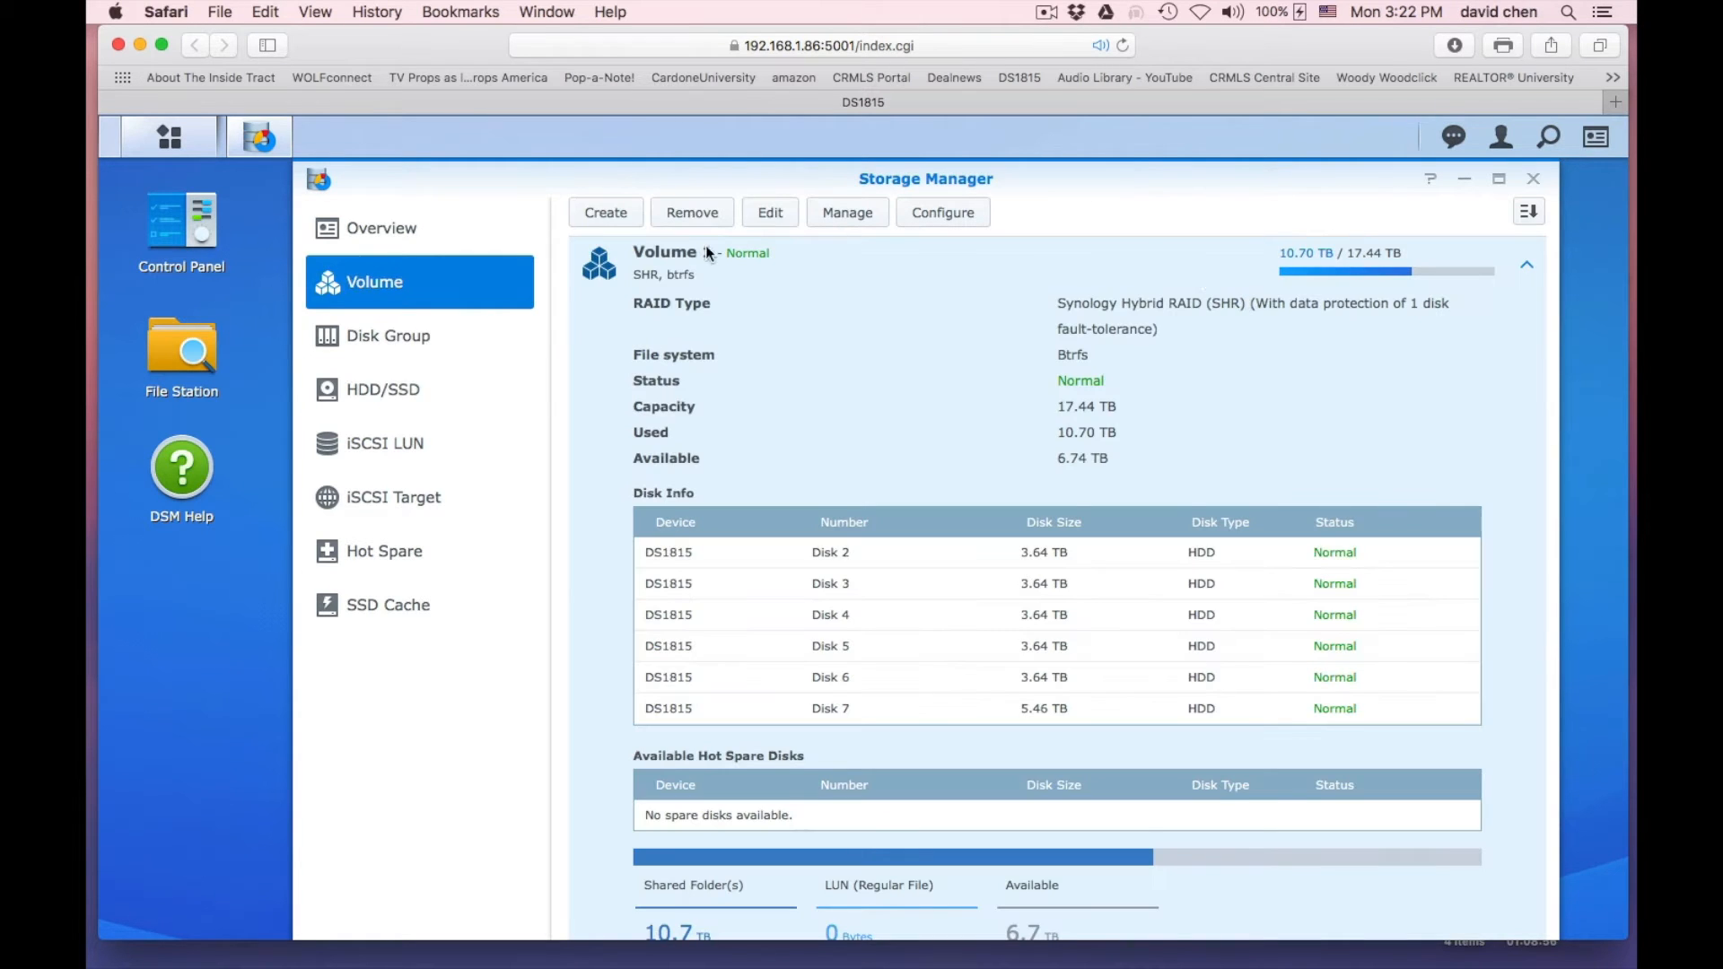
{"action": "left_click", "coordinate": [606, 213]}
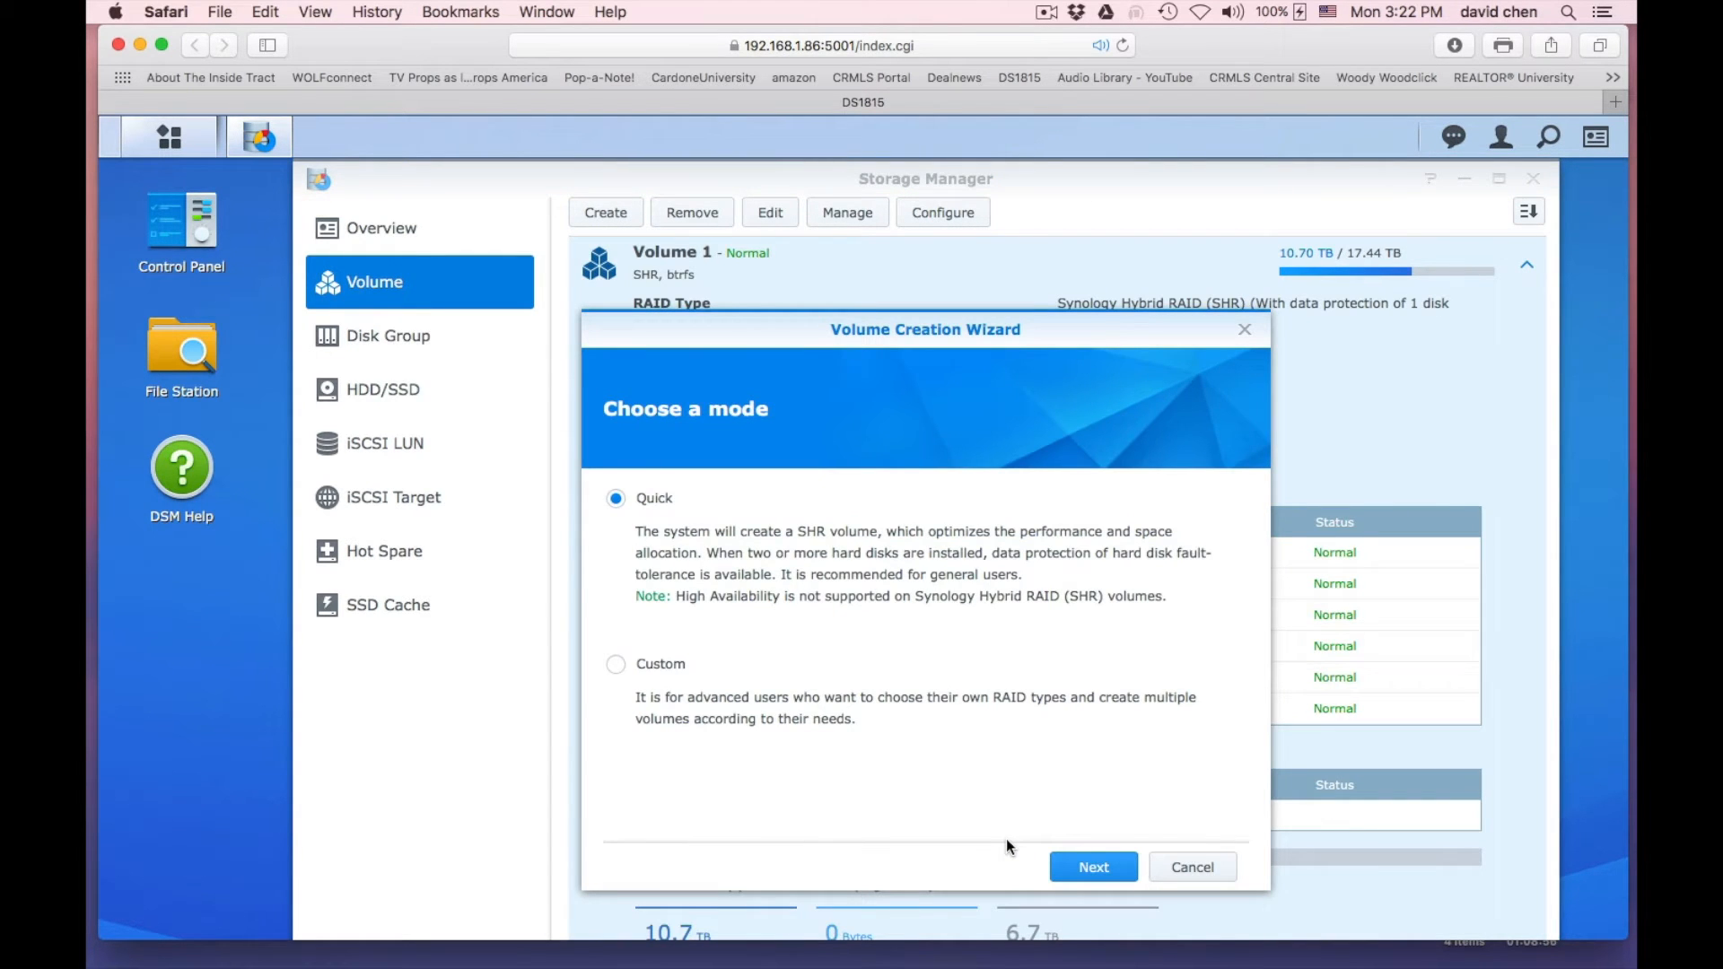
{"action": "left_click", "coordinate": [1088, 867]}
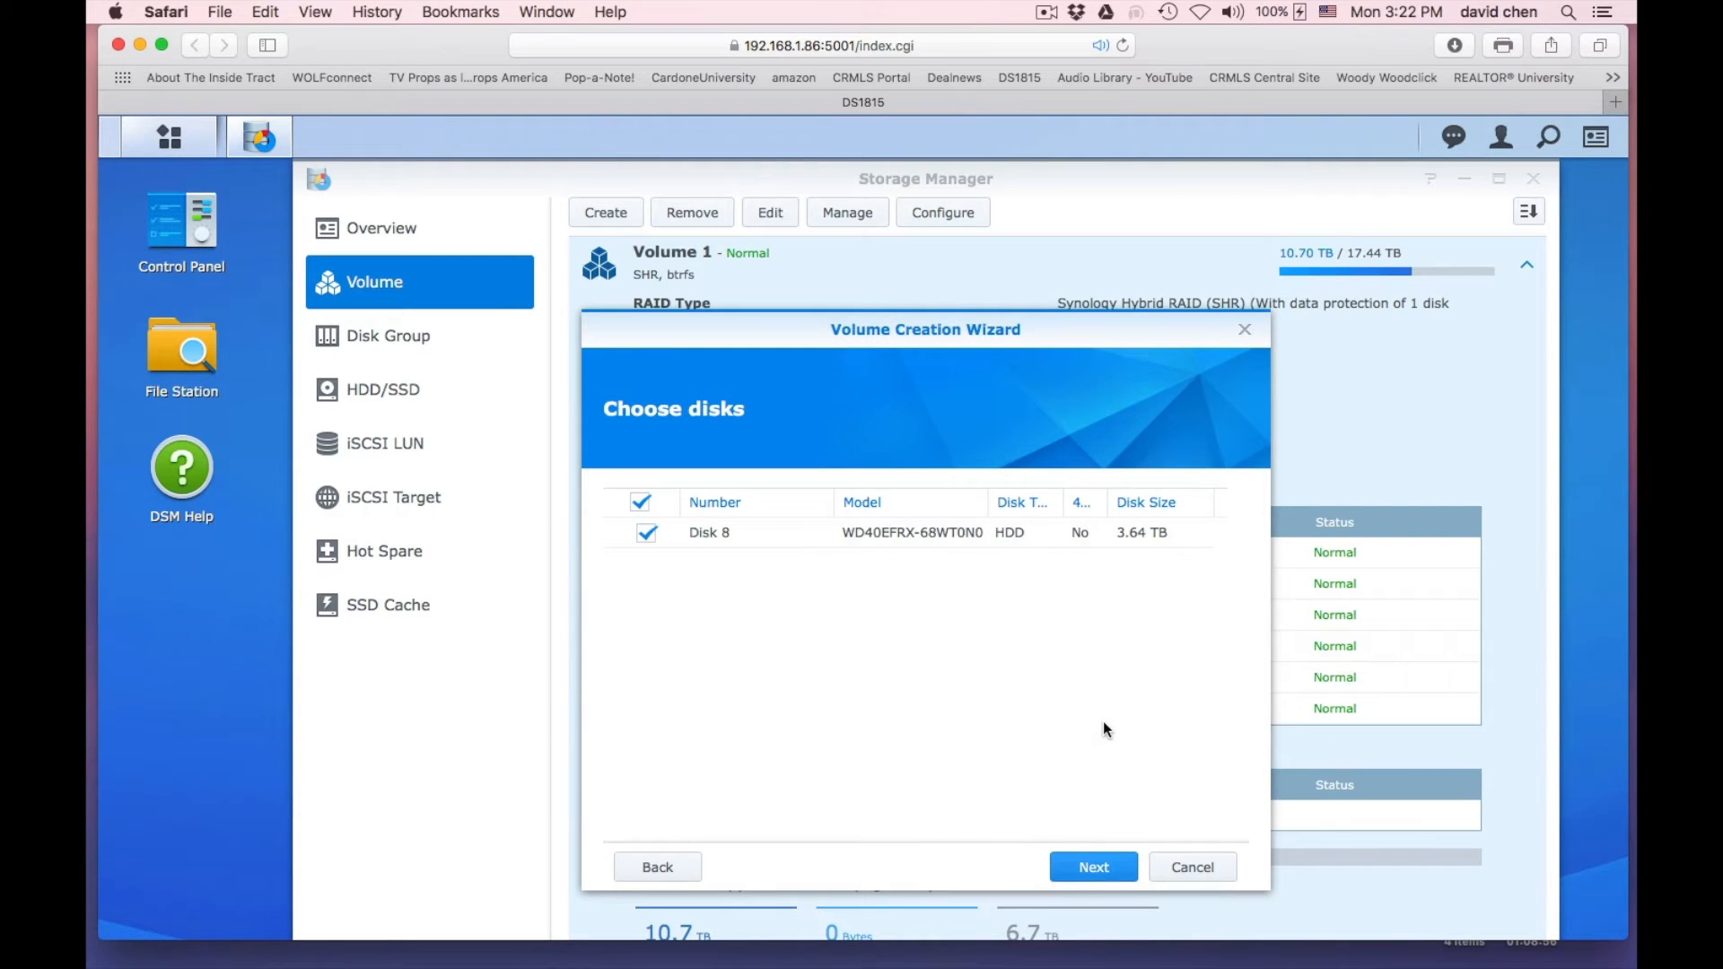
{"action": "left_click", "coordinate": [1092, 871]}
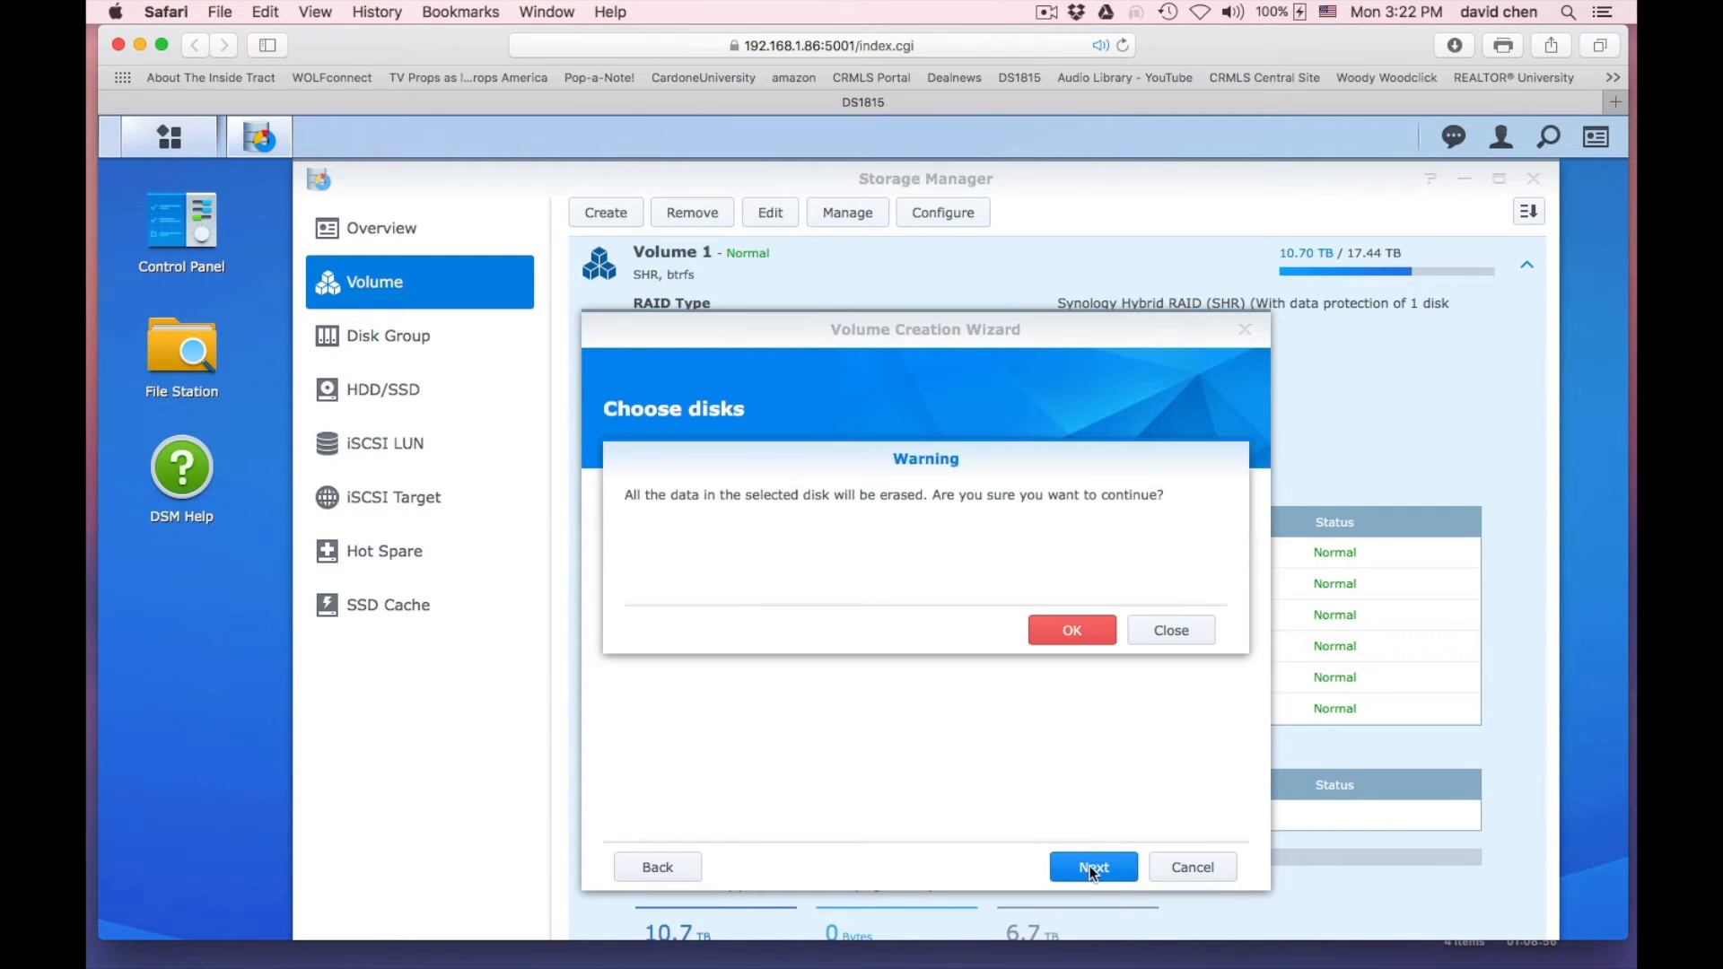
{"action": "left_click", "coordinate": [1077, 631]}
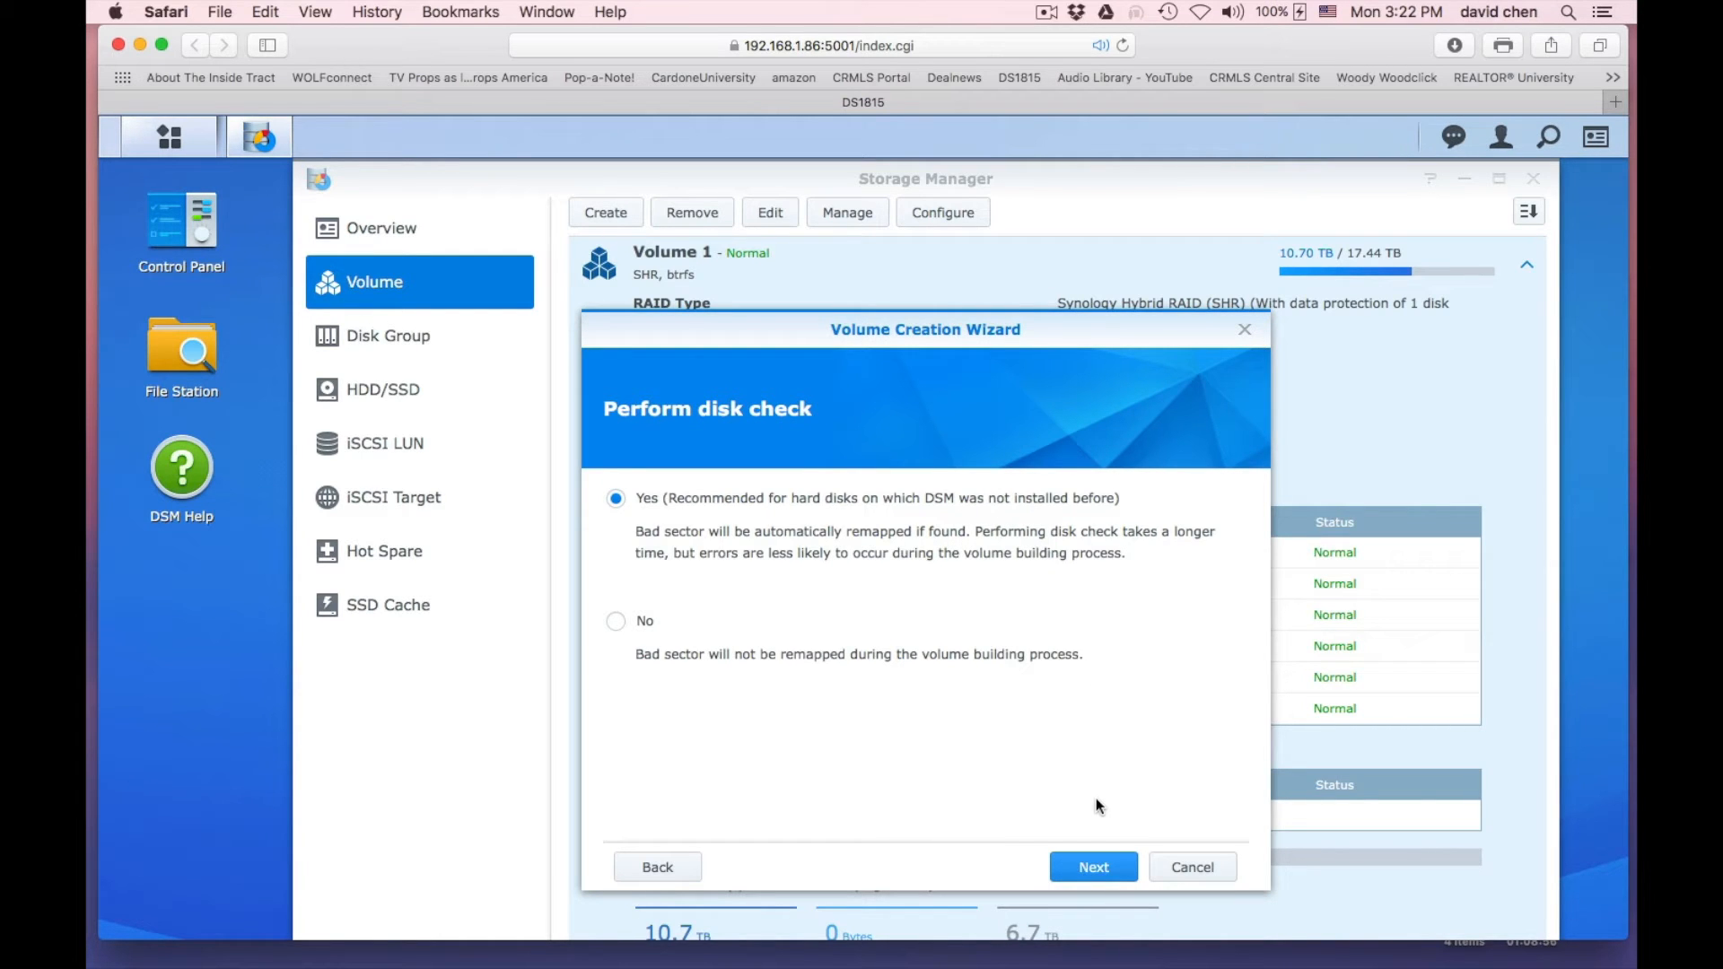
{"action": "left_click", "coordinate": [1089, 875]}
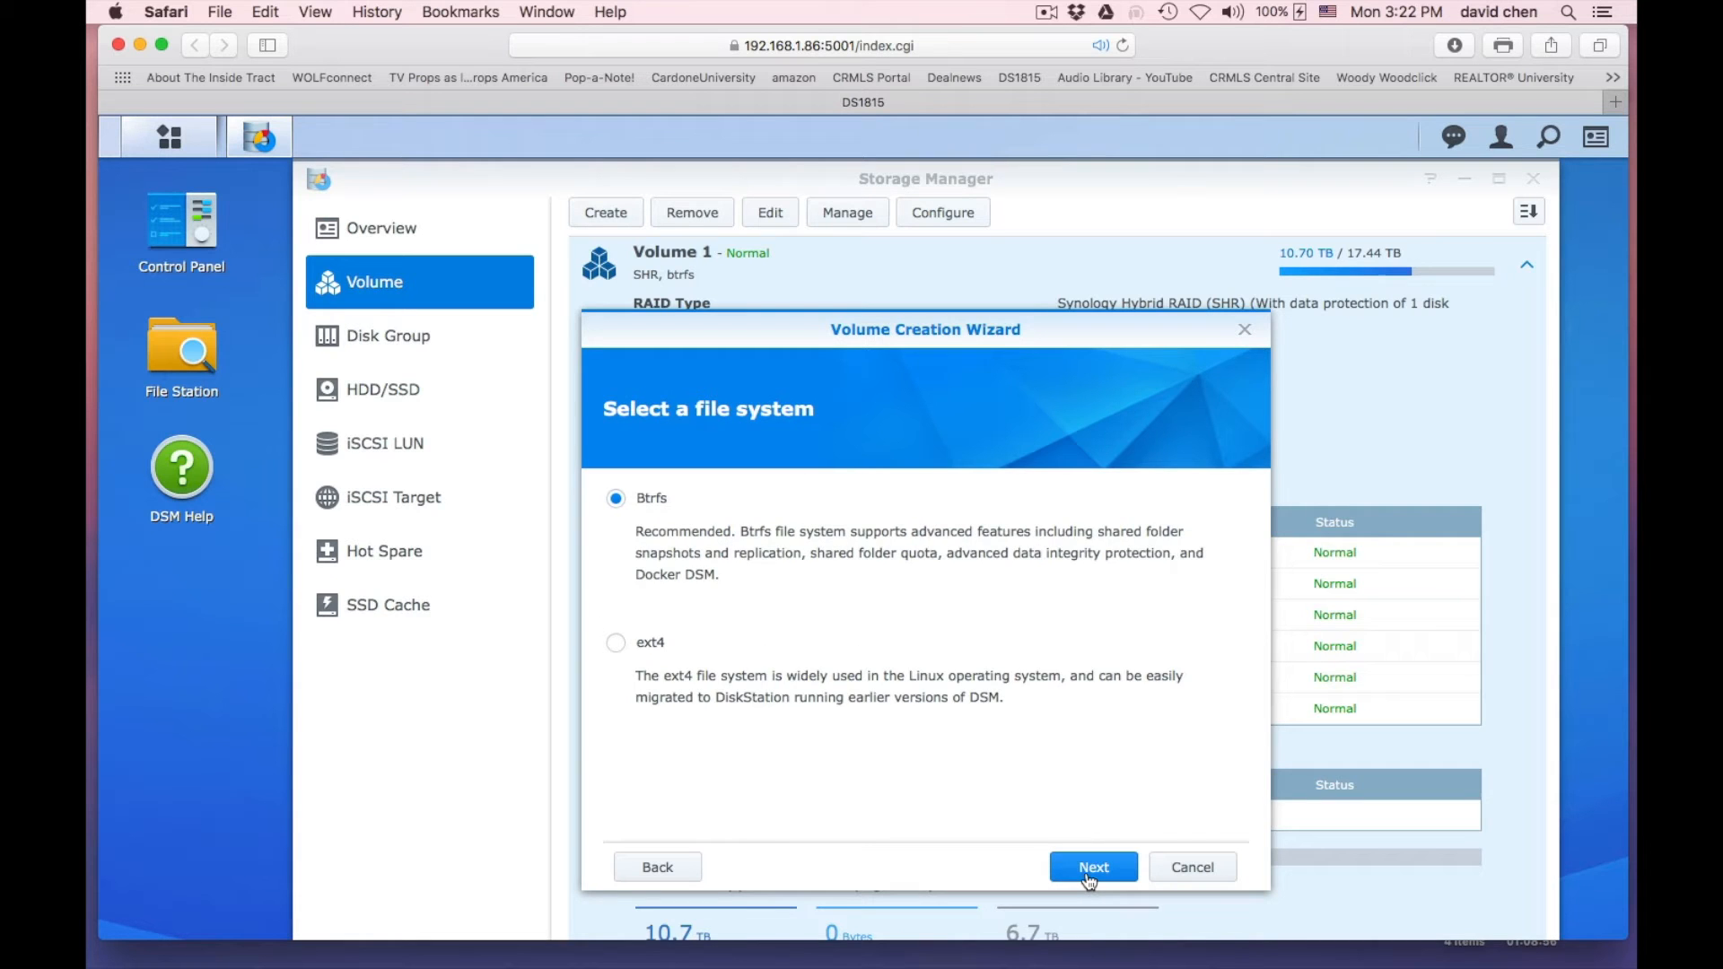
{"action": "left_click", "coordinate": [1090, 875]}
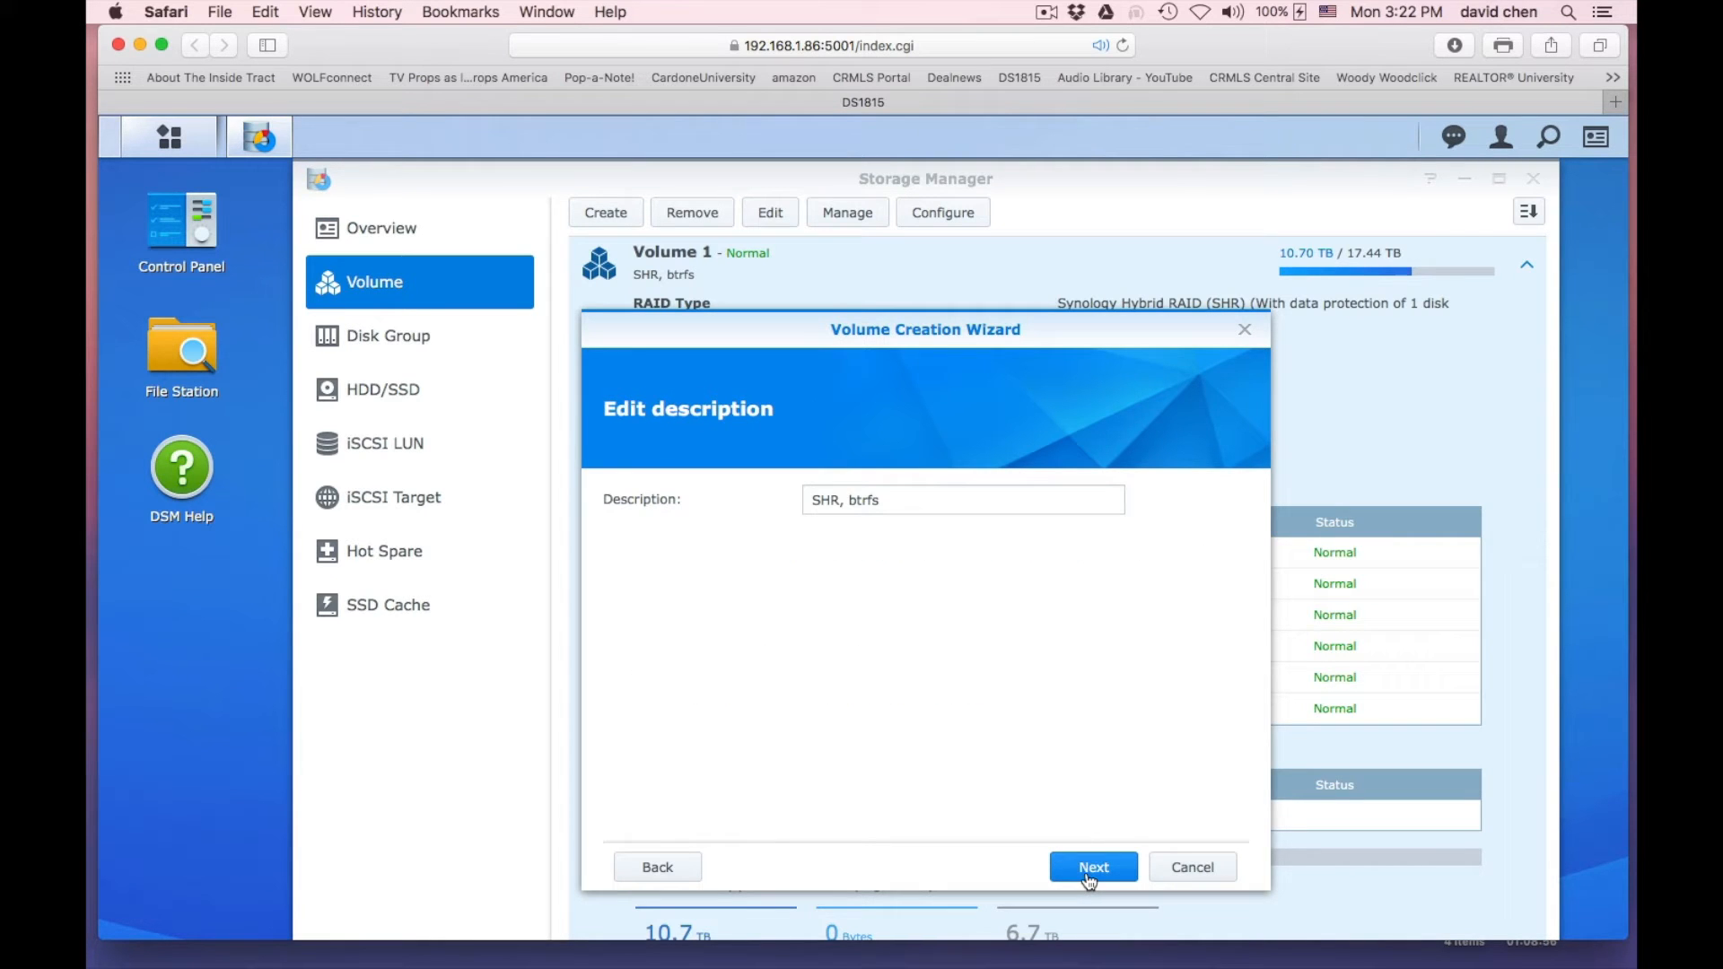
Create the volume with the description "SHR, btrfs, Mac Backup" and expand the new volume's details
{"action": "triple_click", "coordinate": [930, 501]}
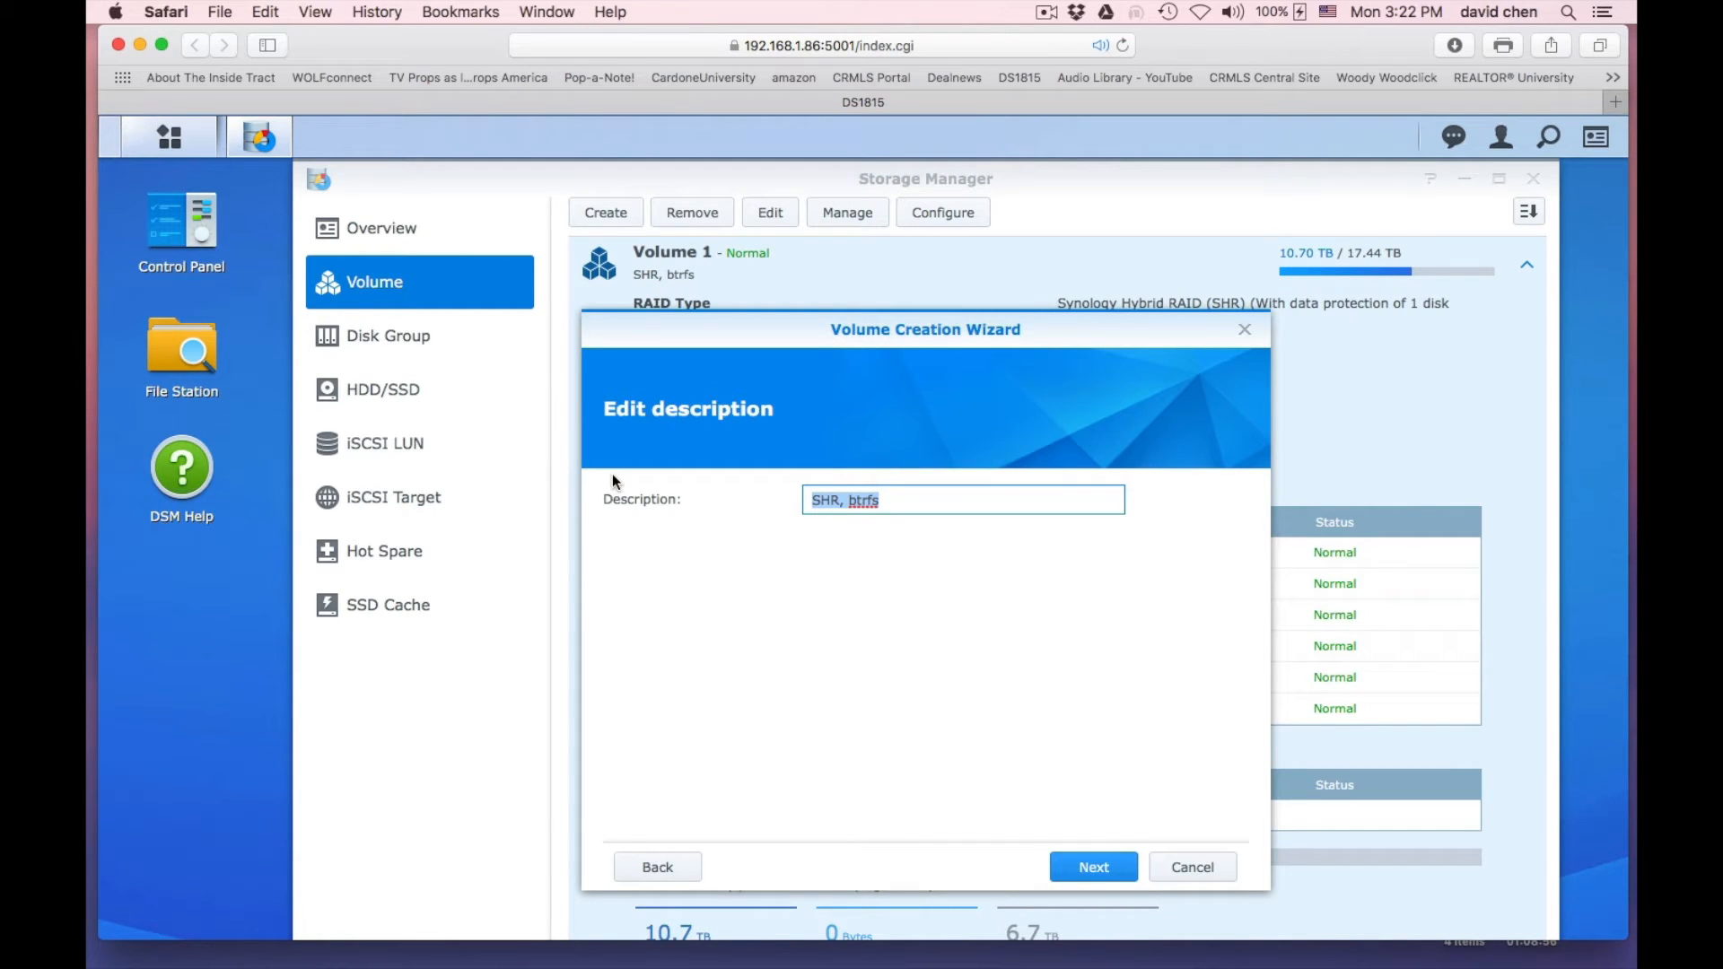
{"action": "left_click", "coordinate": [964, 507]}
{"action": "type", "text": "Mac Backup"}
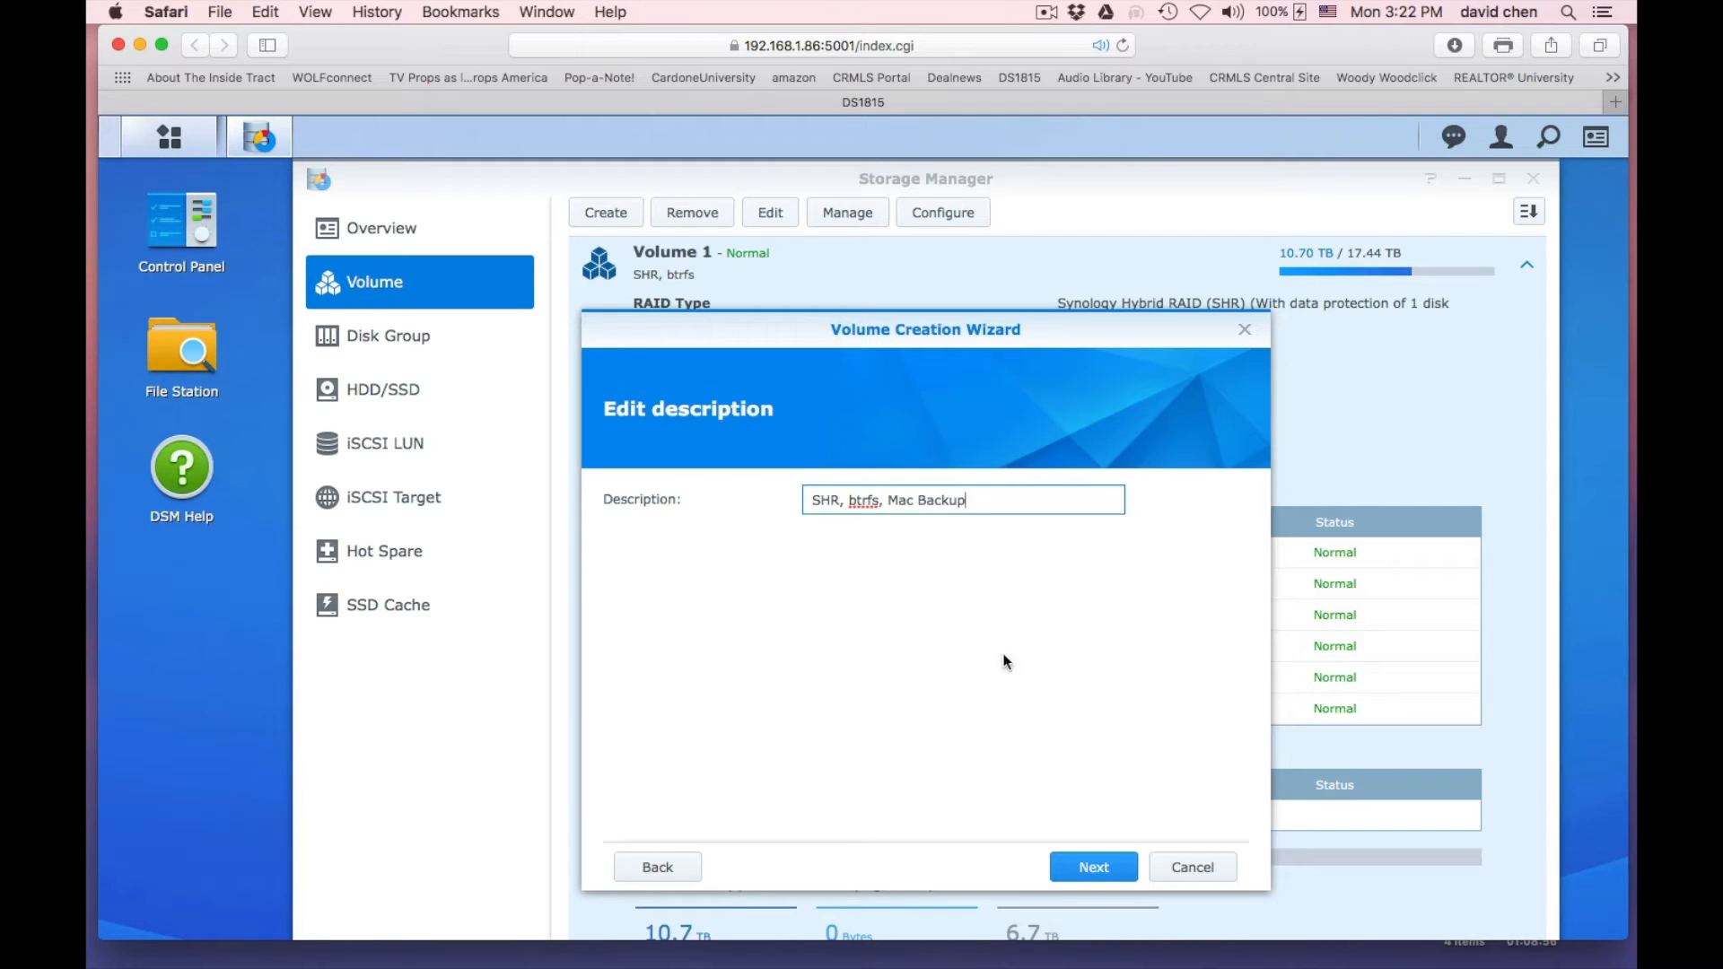
{"action": "left_click", "coordinate": [1093, 868]}
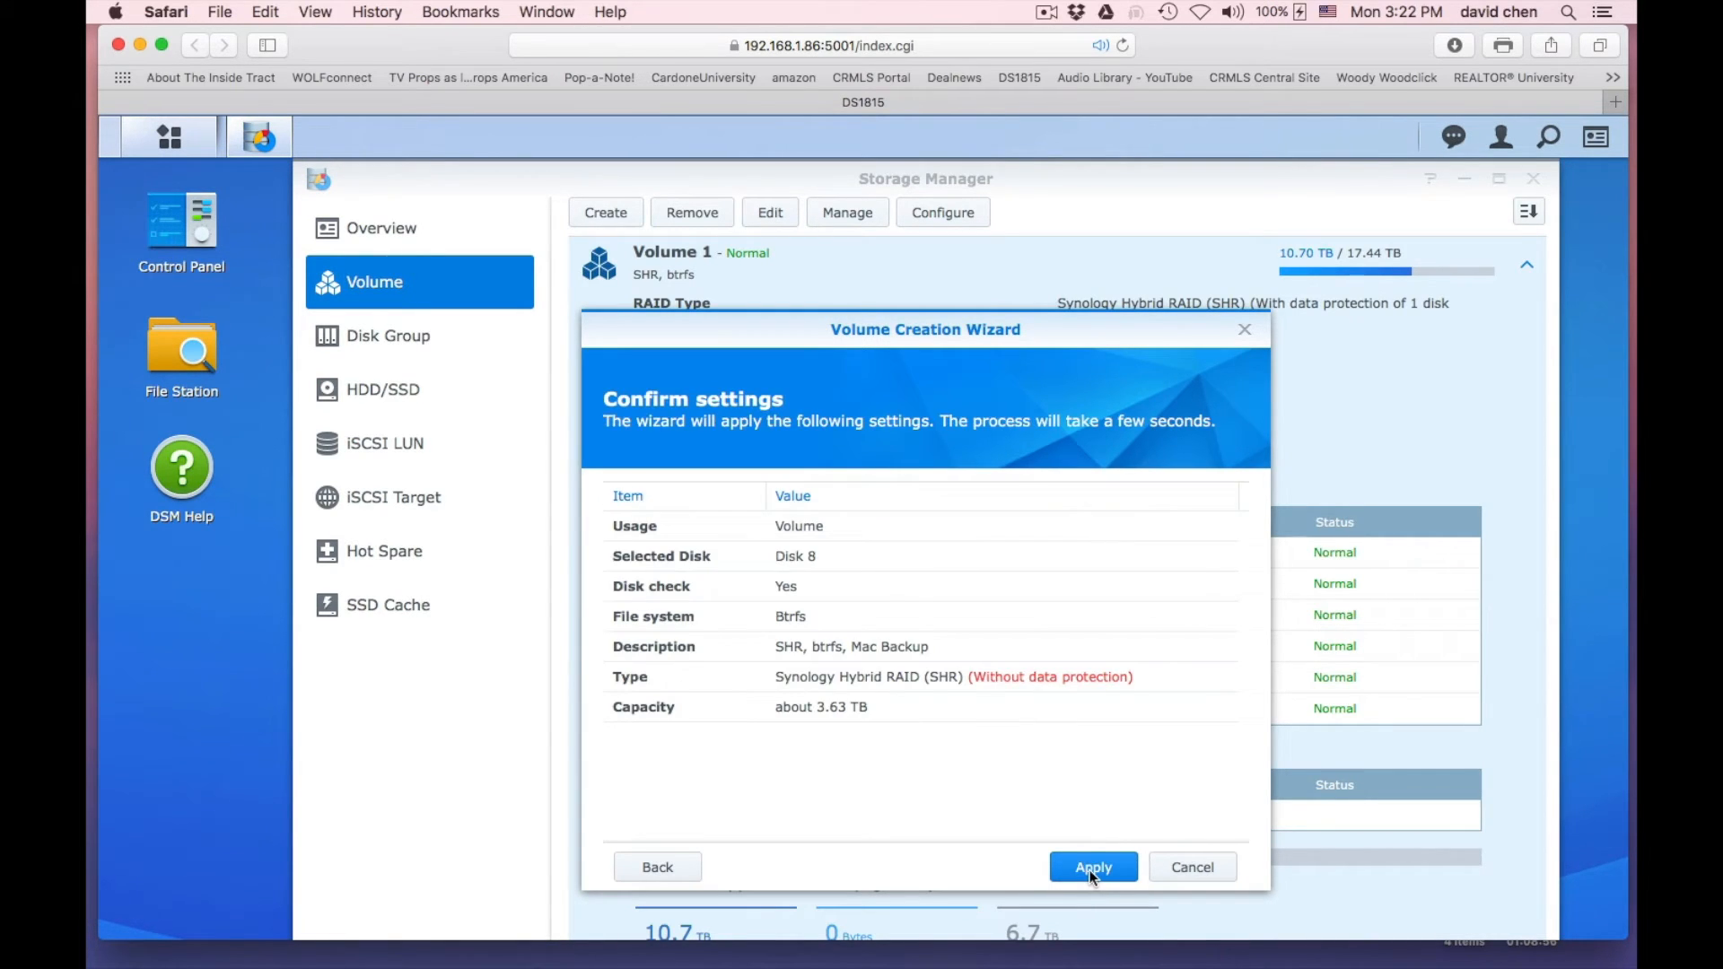
{"action": "left_click", "coordinate": [1092, 872]}
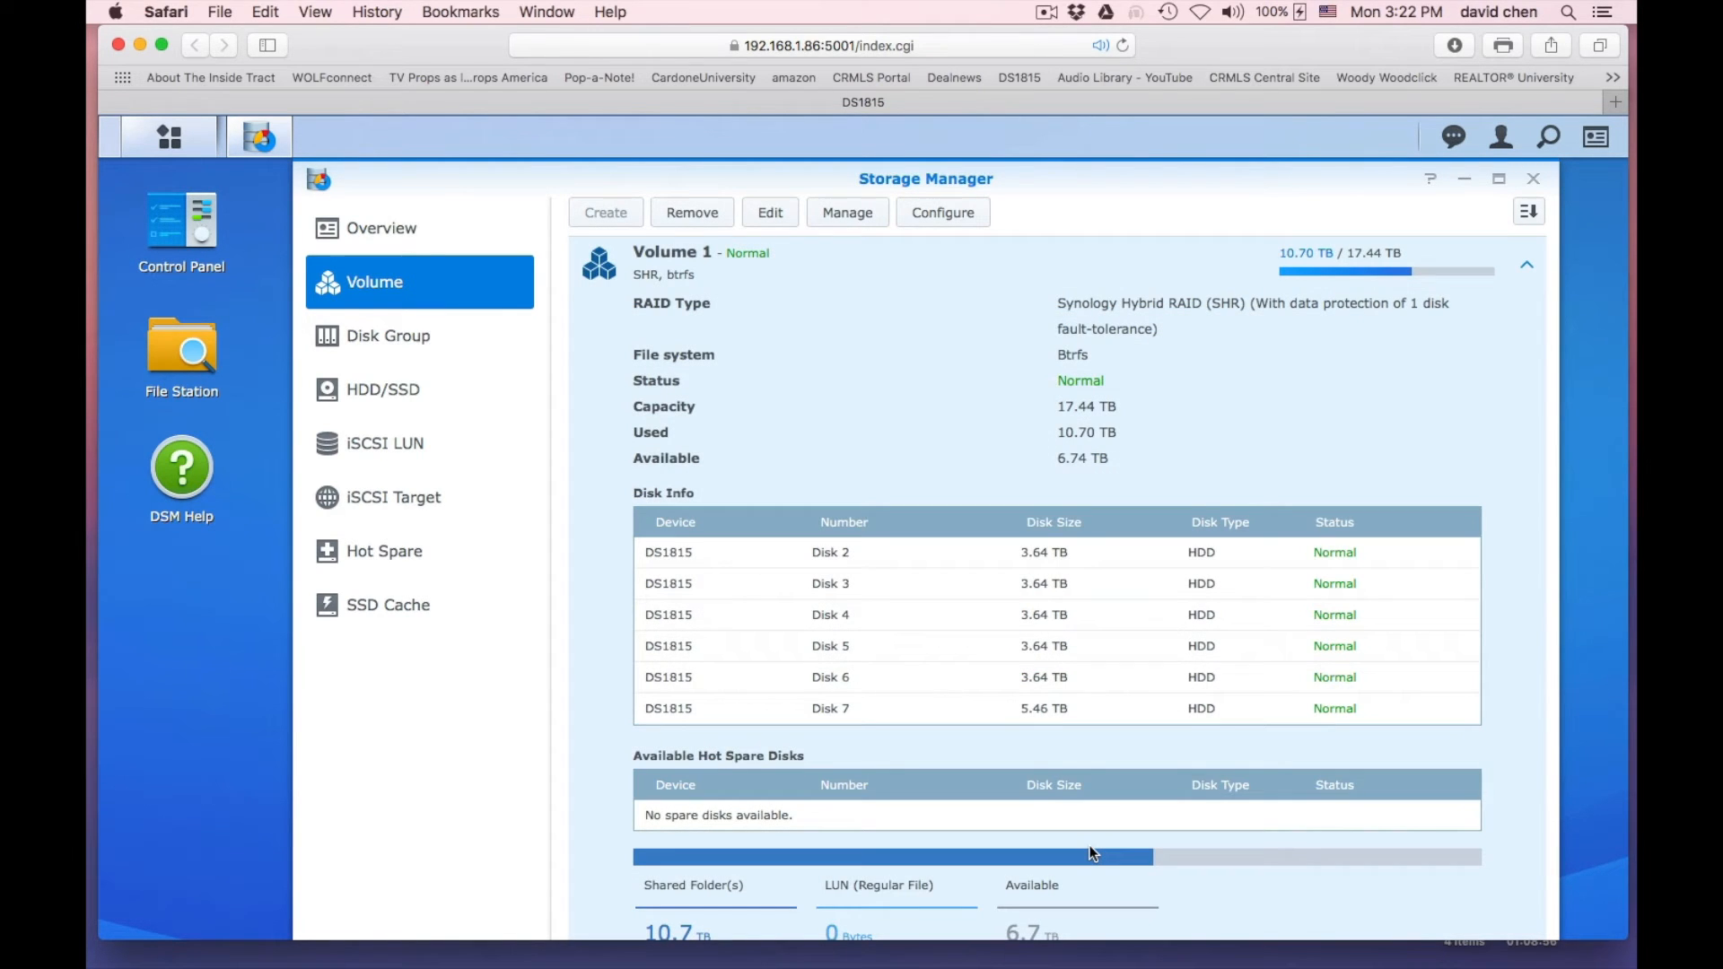
{"action": "left_click", "coordinate": [1522, 272]}
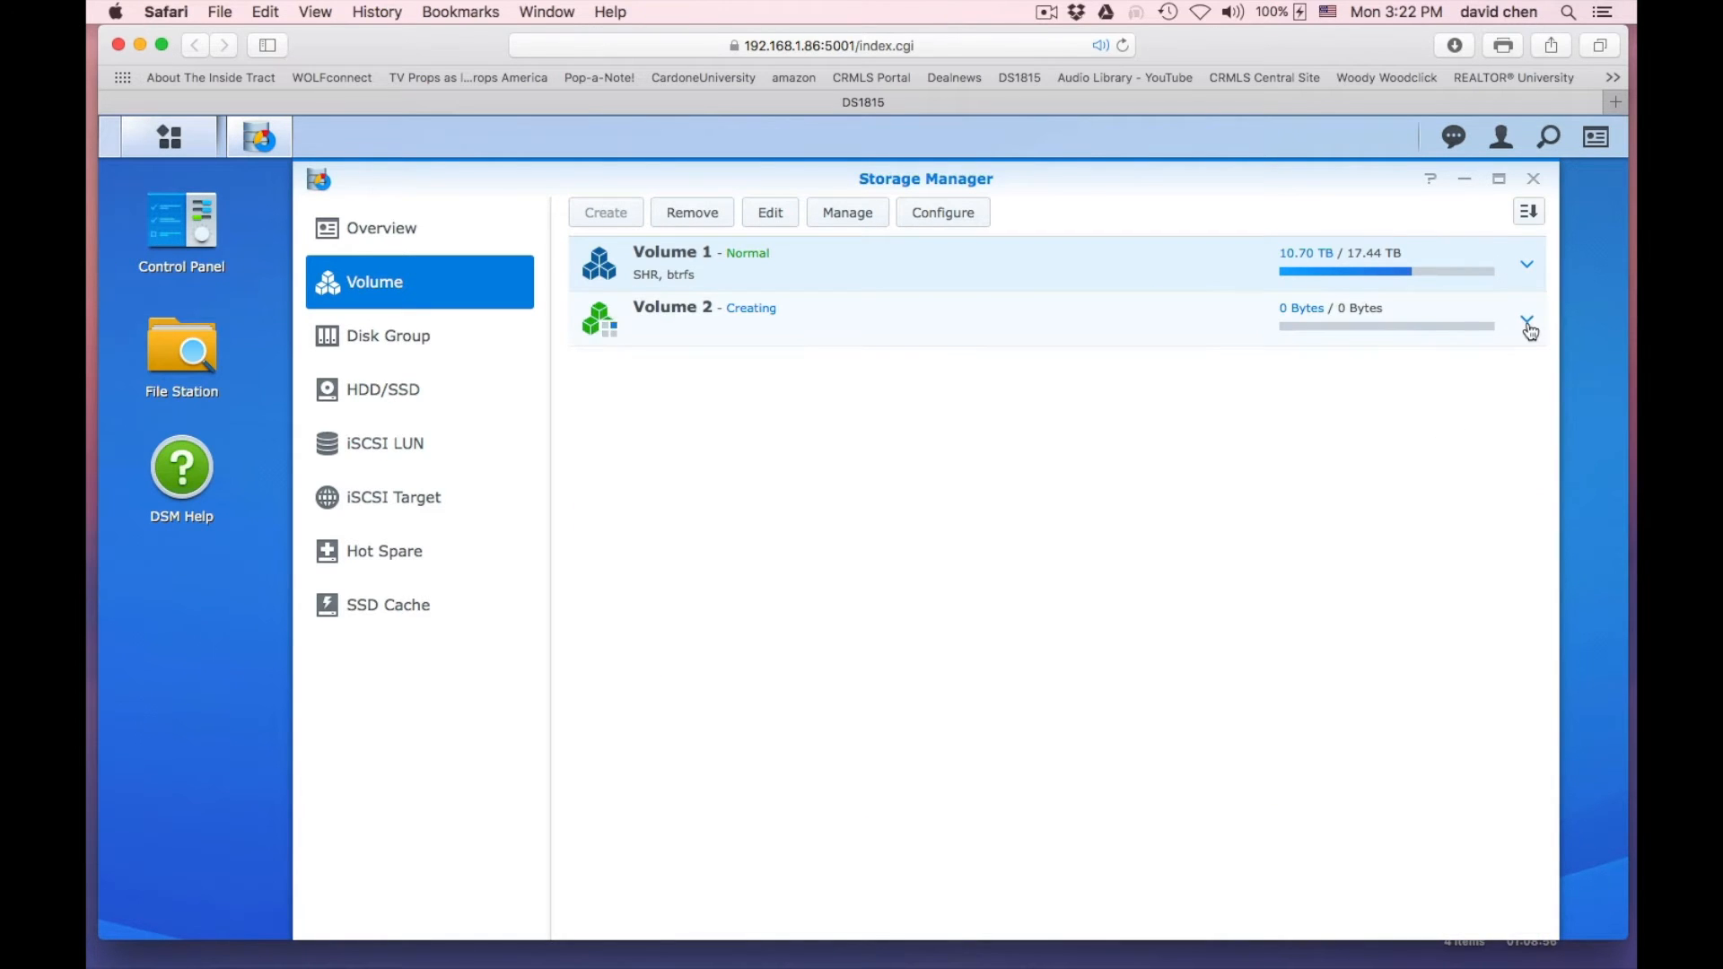
{"action": "left_click", "coordinate": [1527, 321]}
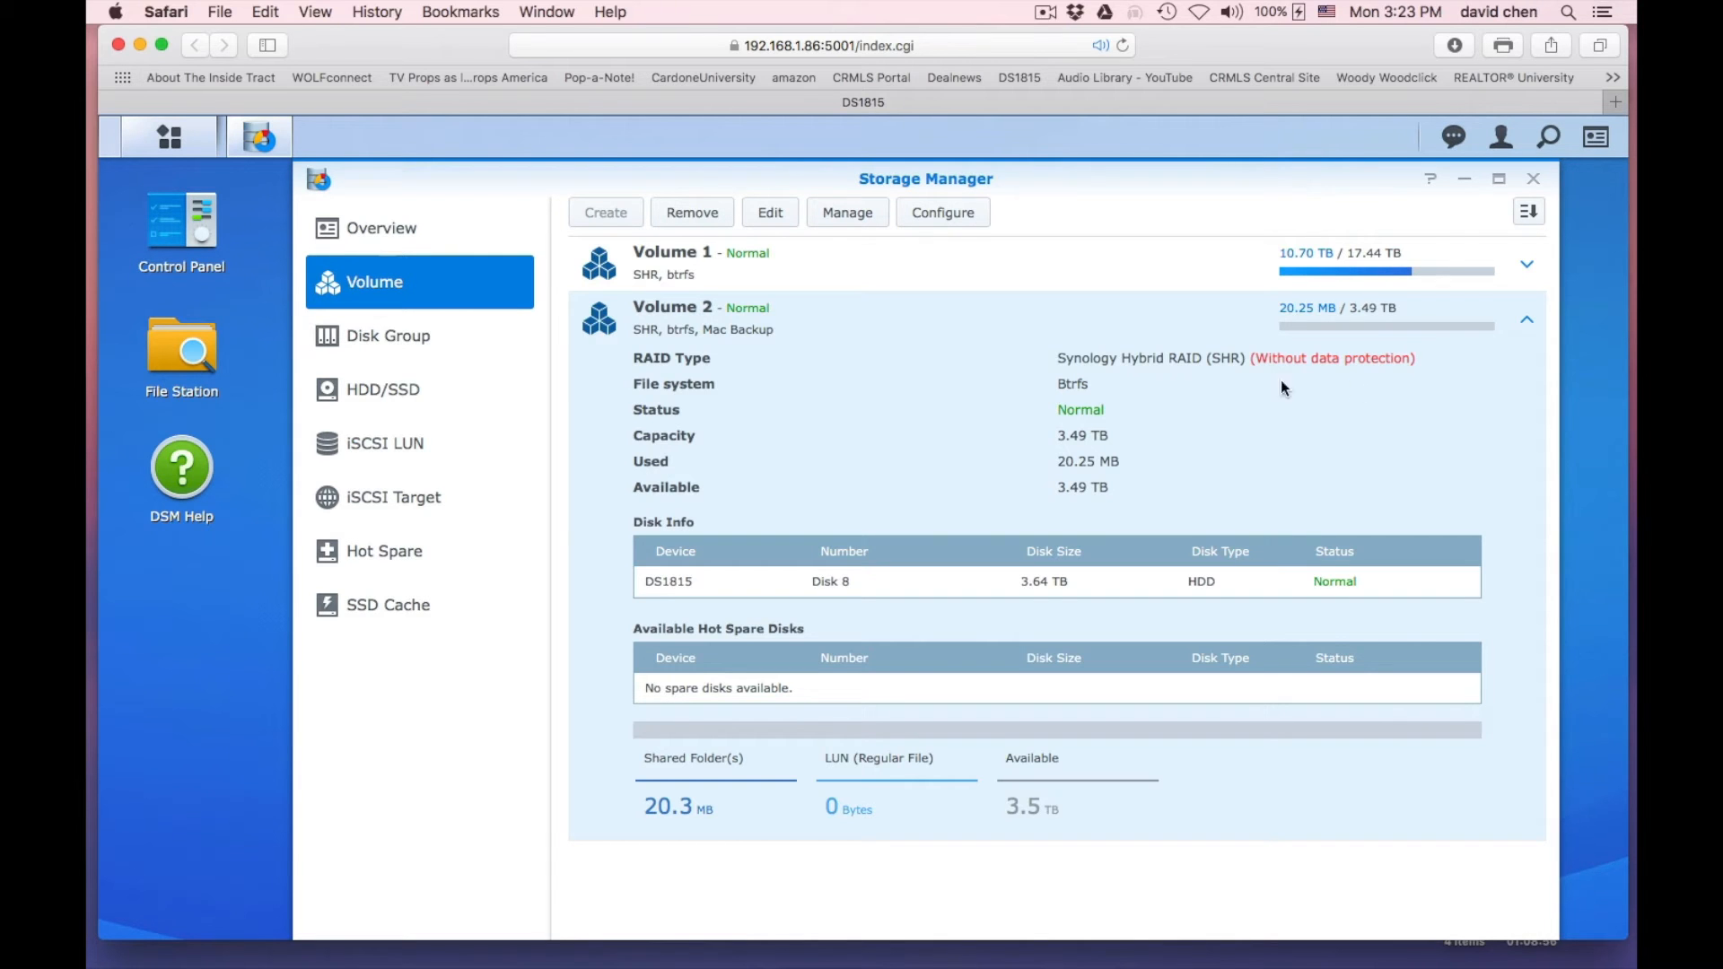
Create a shared folder named "Mac Backup" with the description "Mac Backup" on Volume 2, keeping advanced data integrity protection enabled
{"action": "left_click", "coordinate": [184, 235]}
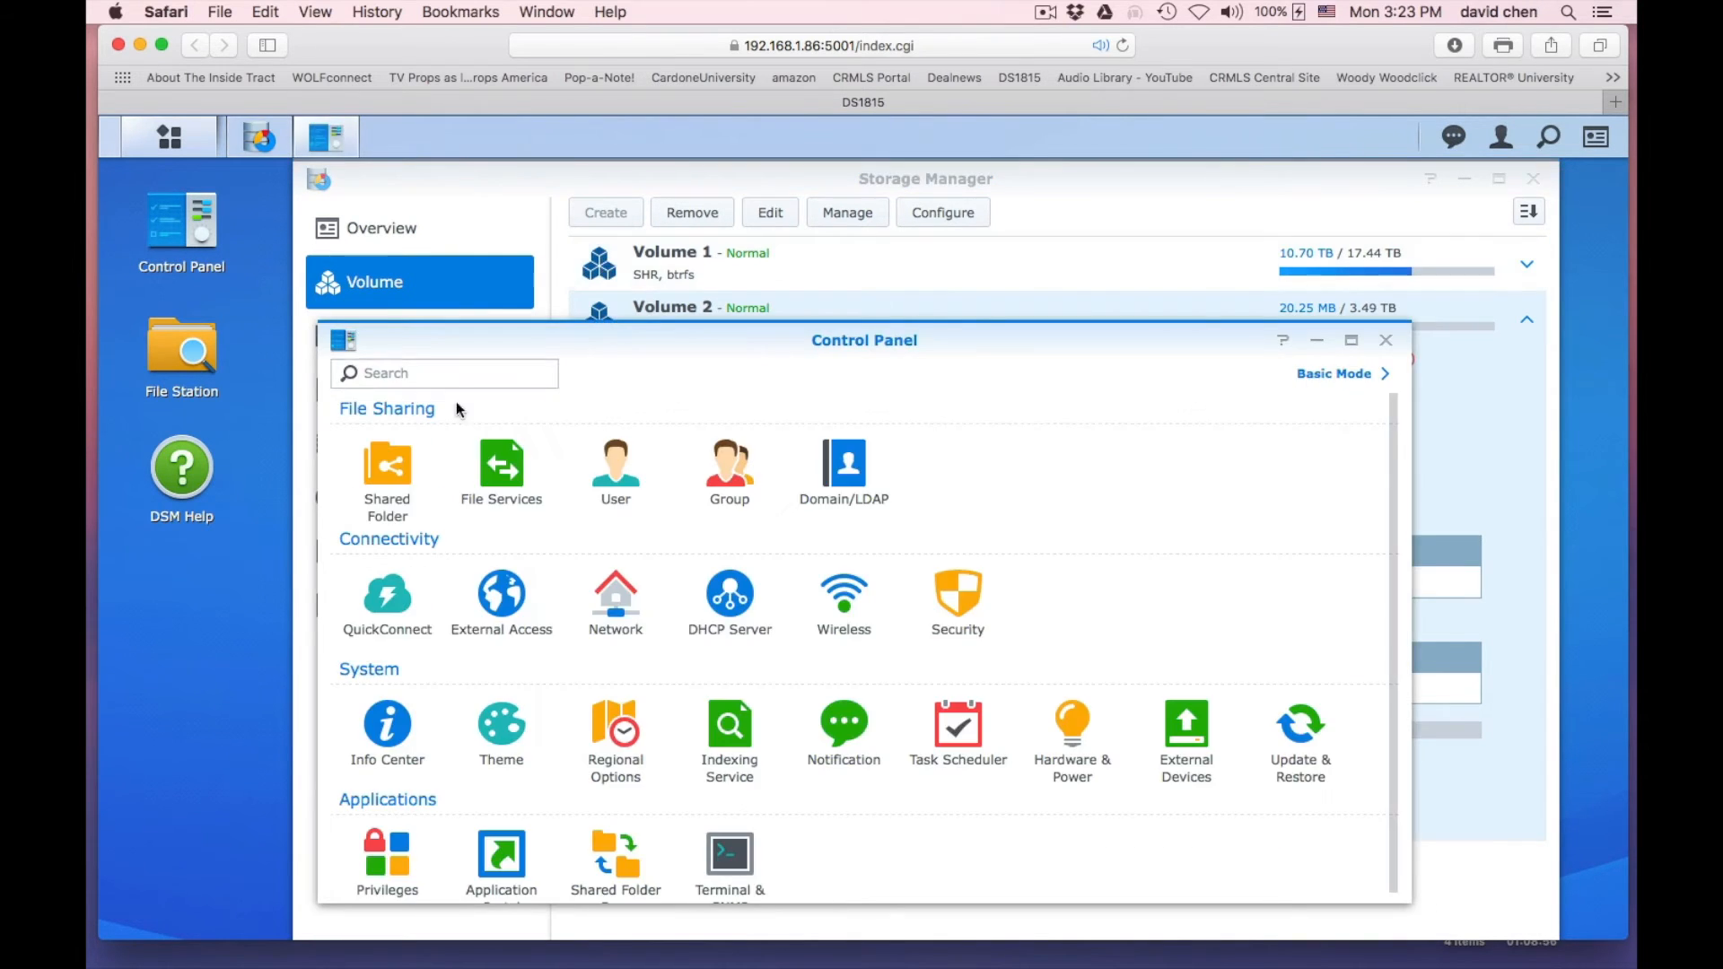
{"action": "left_click", "coordinate": [398, 485]}
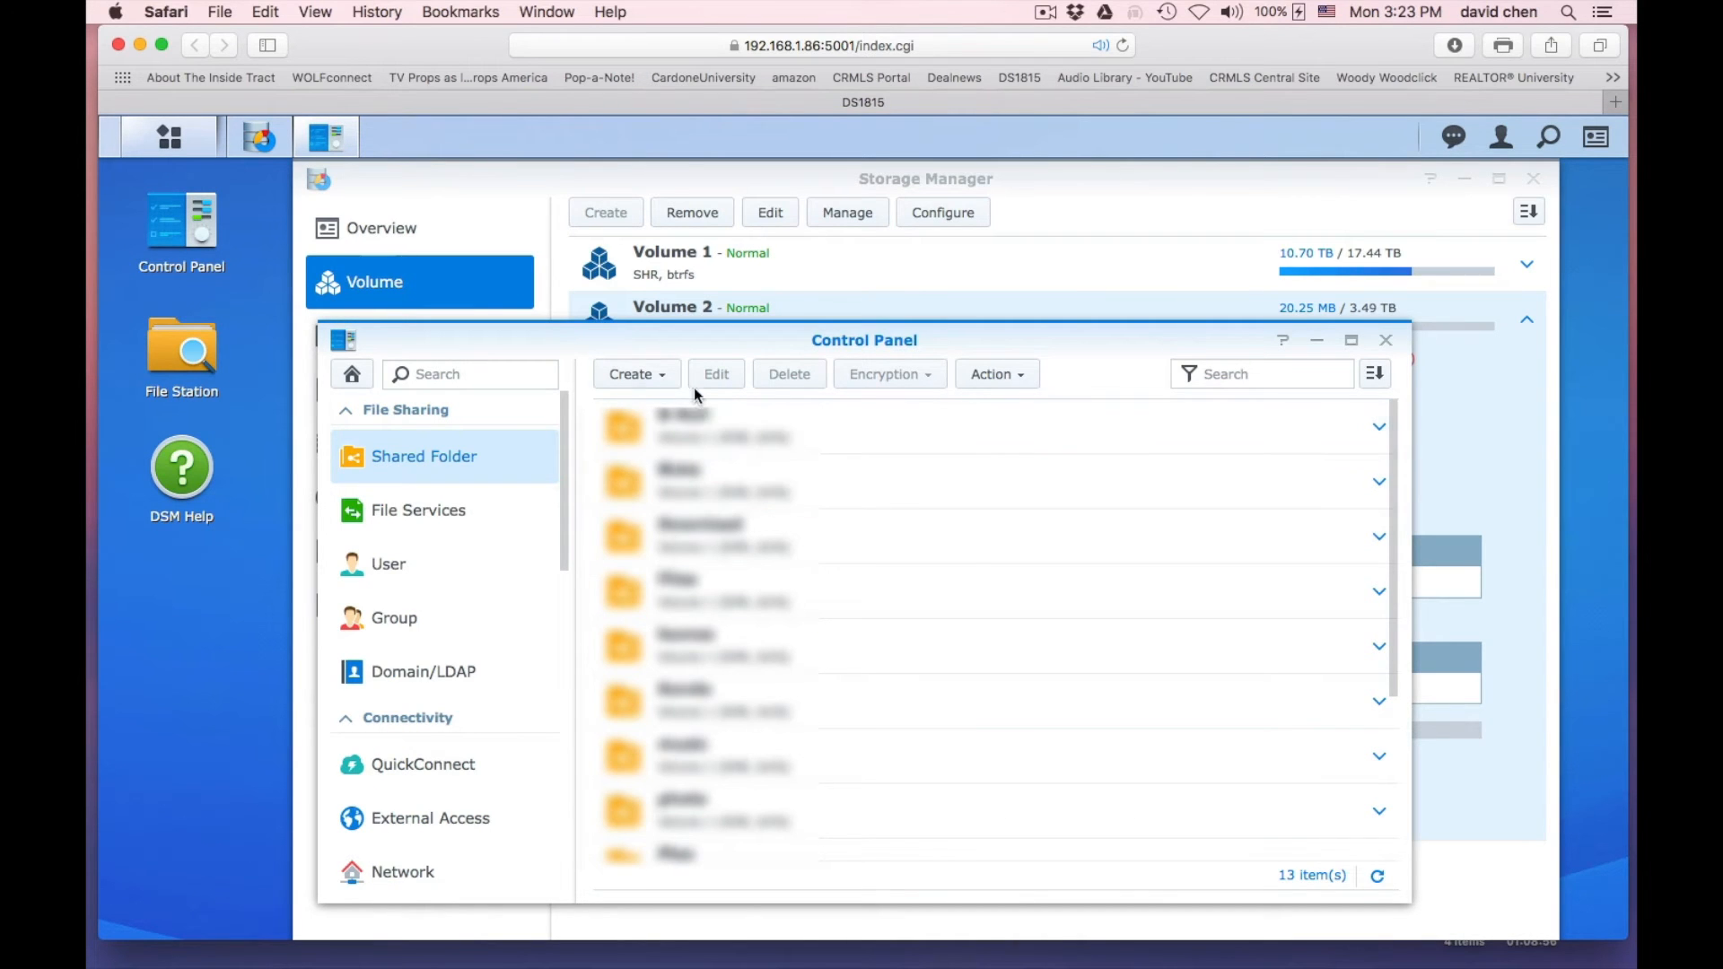
{"action": "left_click", "coordinate": [639, 374]}
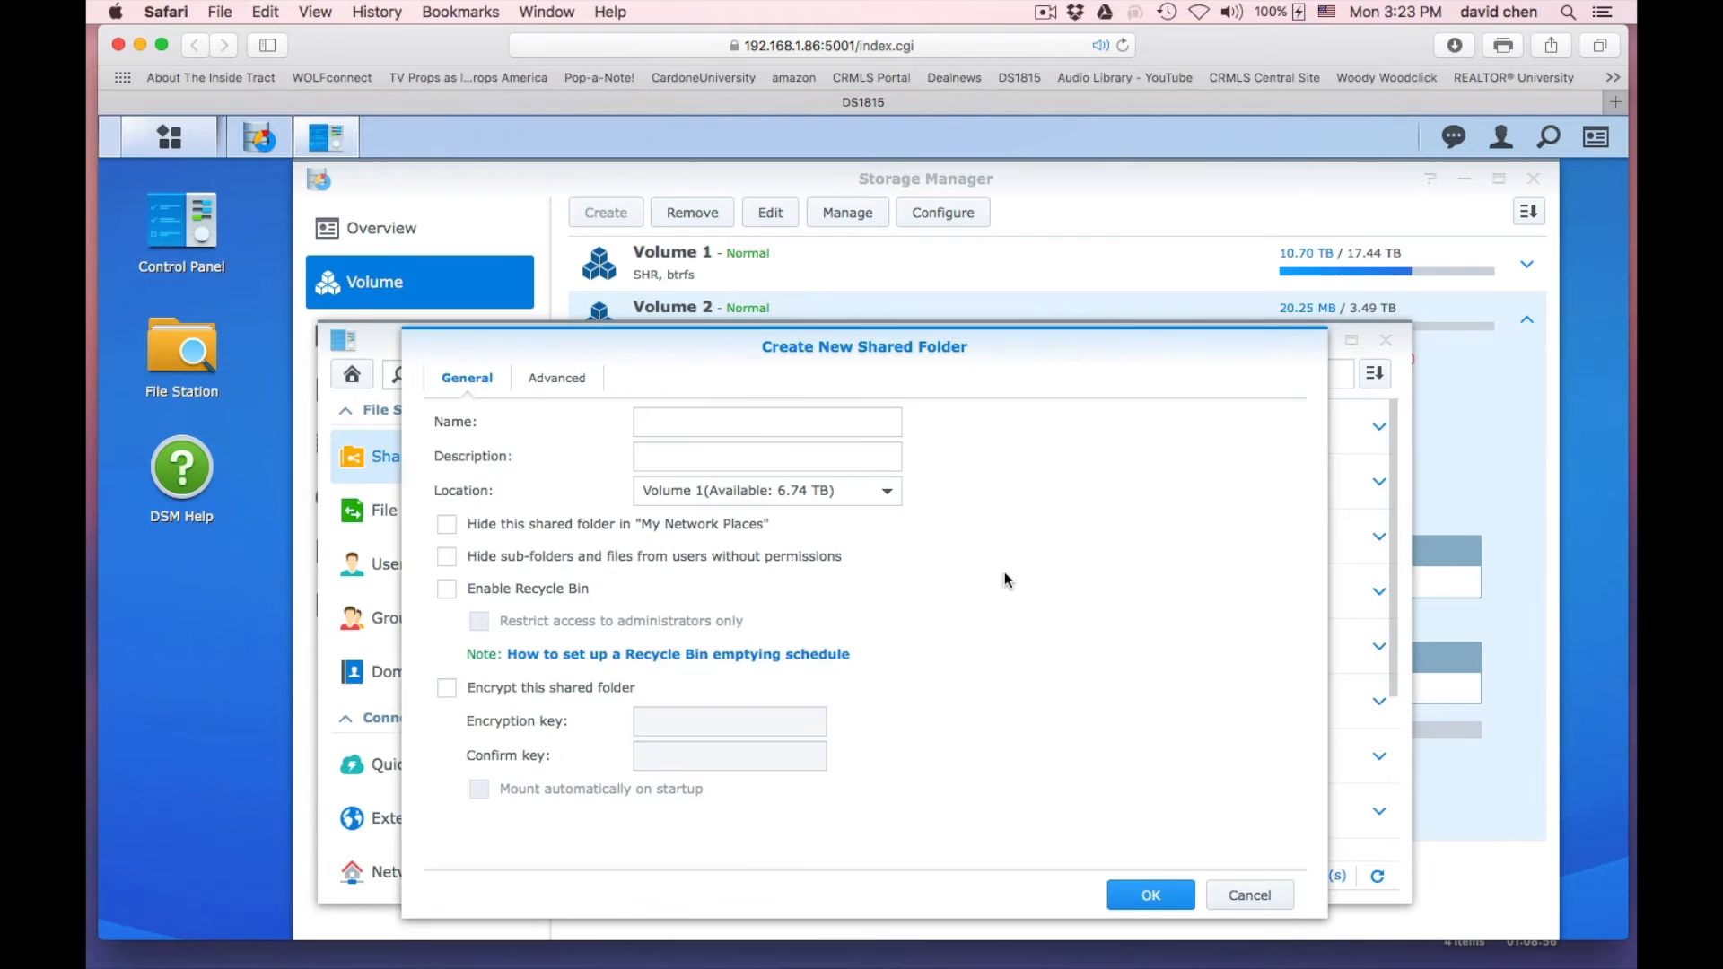
{"action": "left_click", "coordinate": [726, 422]}
{"action": "type", "text": "M"}
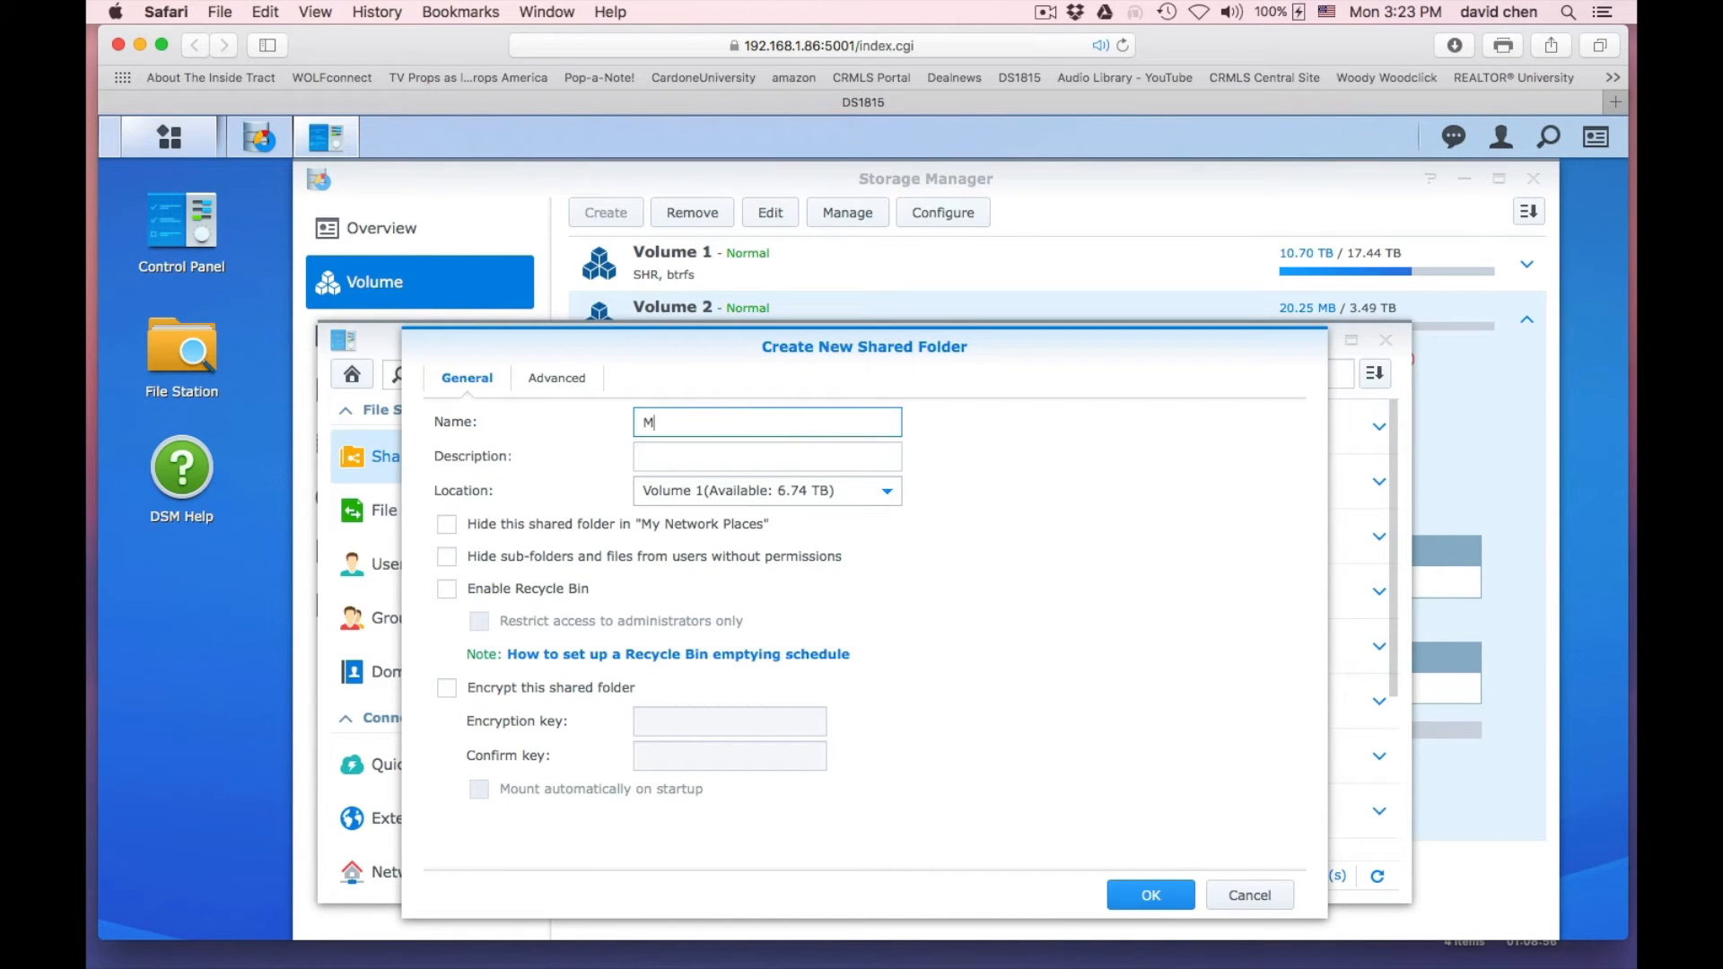
{"action": "type", "text": "ac Backup"}
{"action": "left_click", "coordinate": [725, 448]}
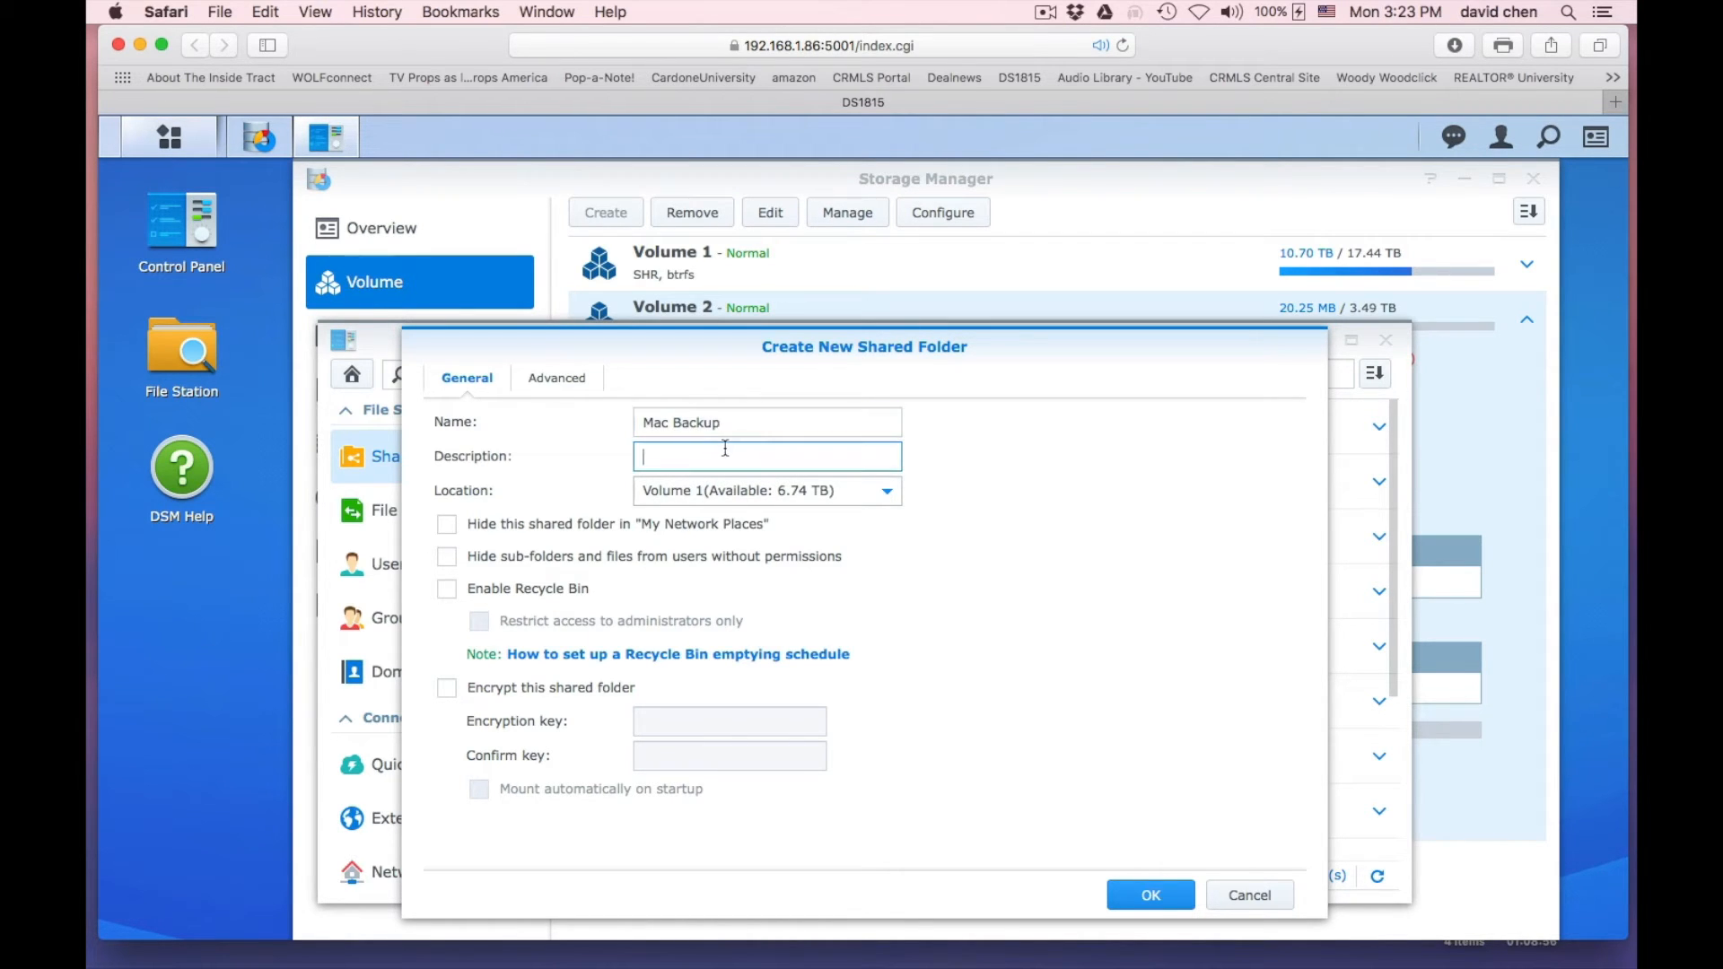
{"action": "type", "text": "Mac Backup"}
{"action": "left_click", "coordinate": [887, 491]}
{"action": "left_click", "coordinate": [868, 598]}
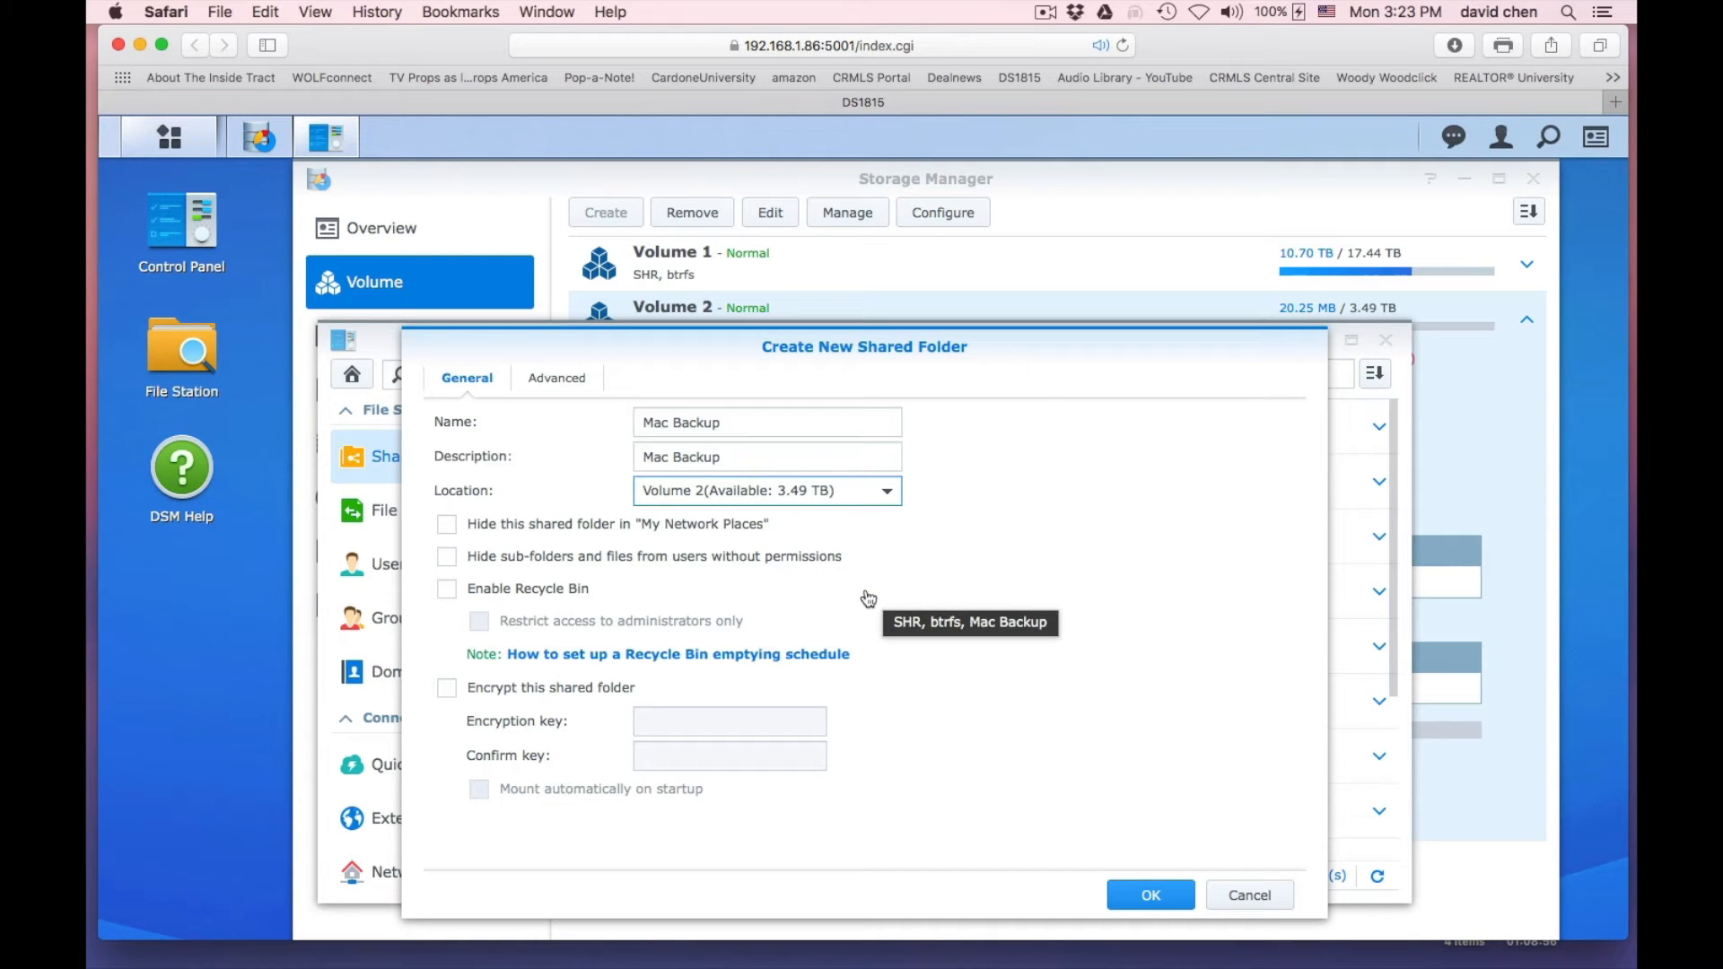
{"action": "left_click", "coordinate": [575, 387]}
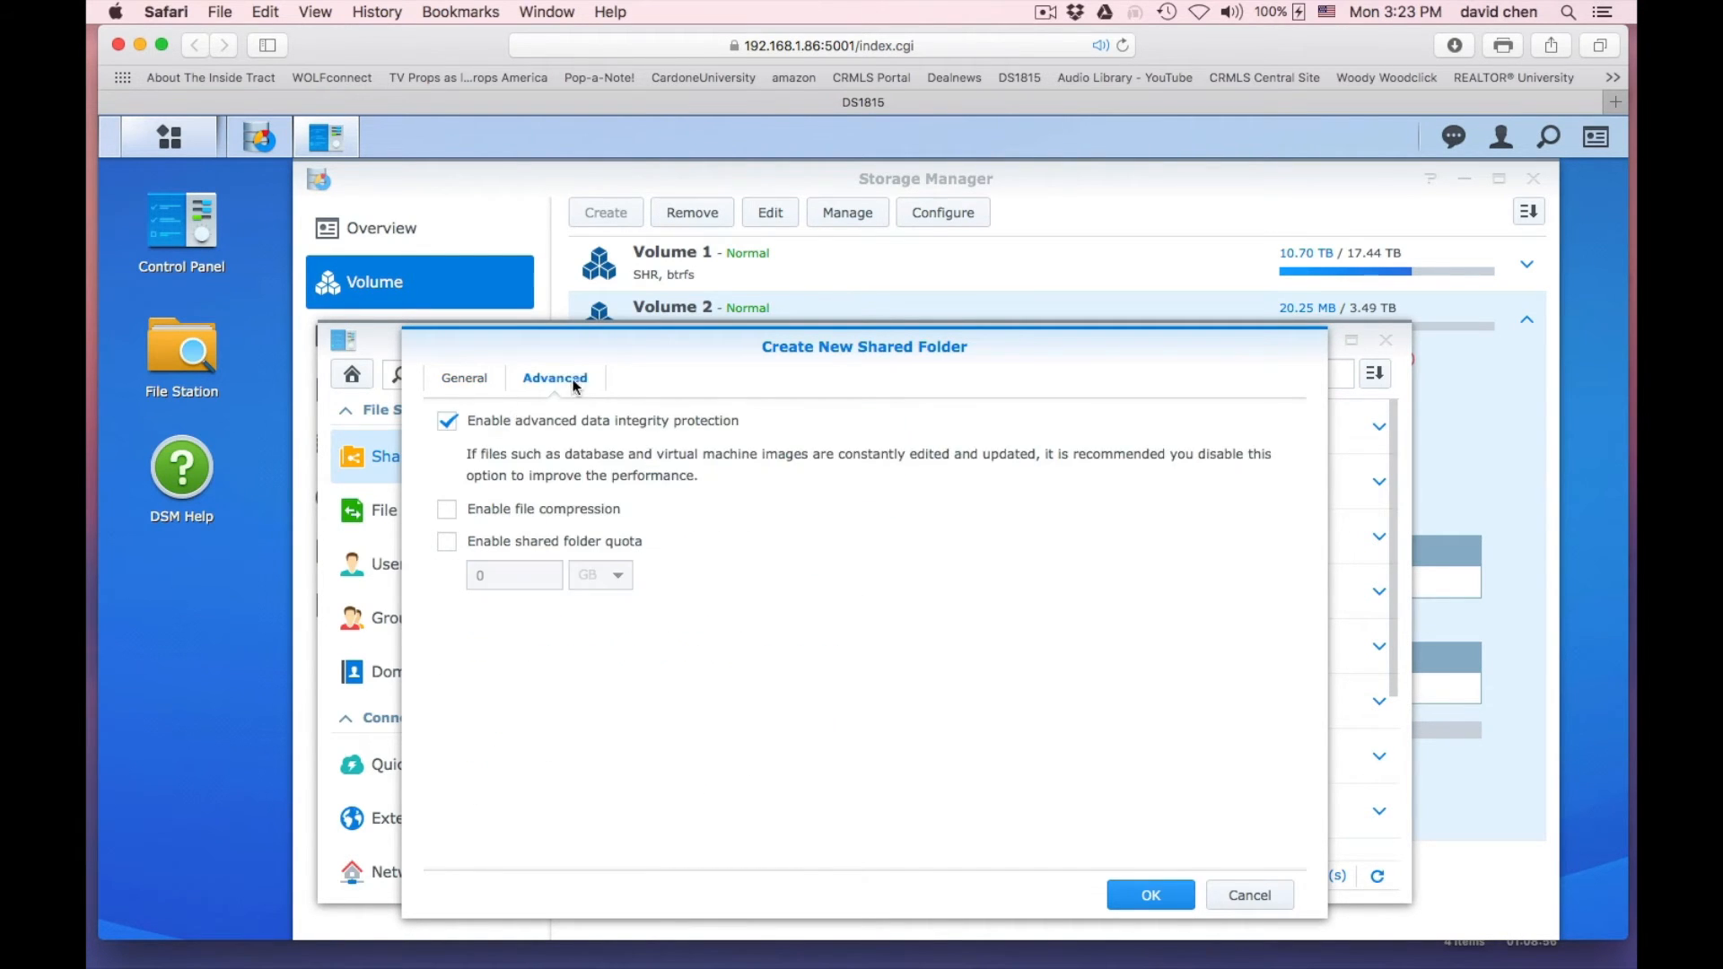
{"action": "left_click", "coordinate": [1149, 894]}
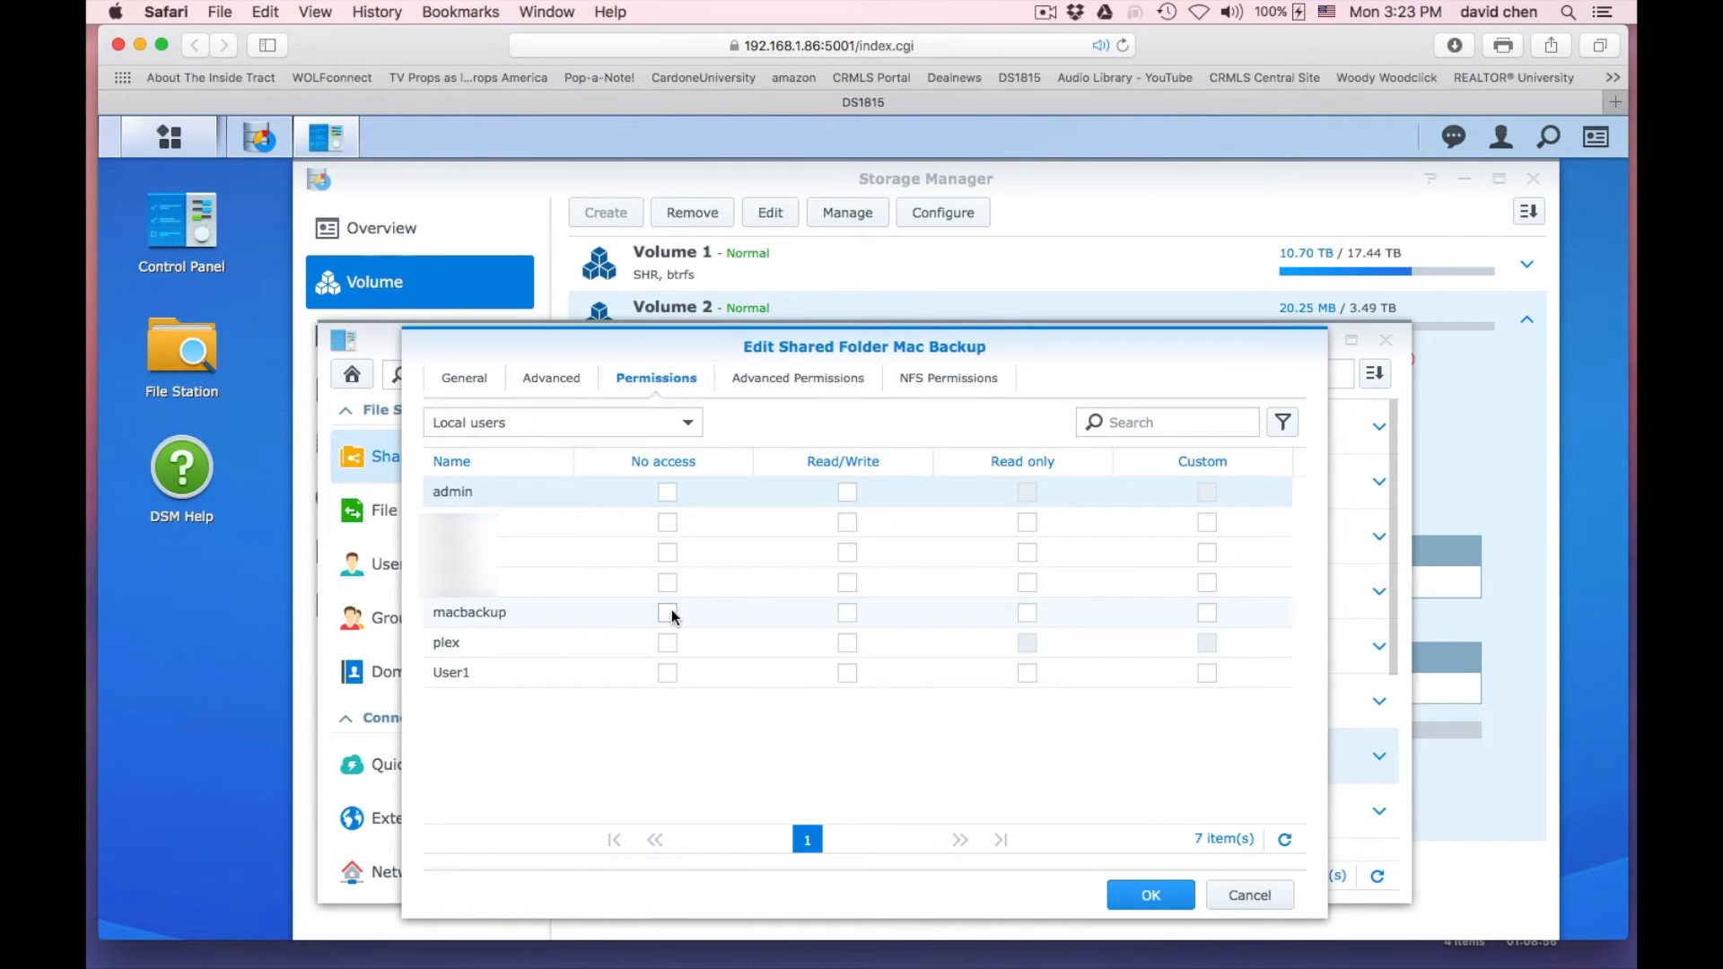
Give macbackup and admin Read/Write permission on the Mac Backup folder and set all other local users to No access
{"action": "left_click", "coordinate": [850, 614]}
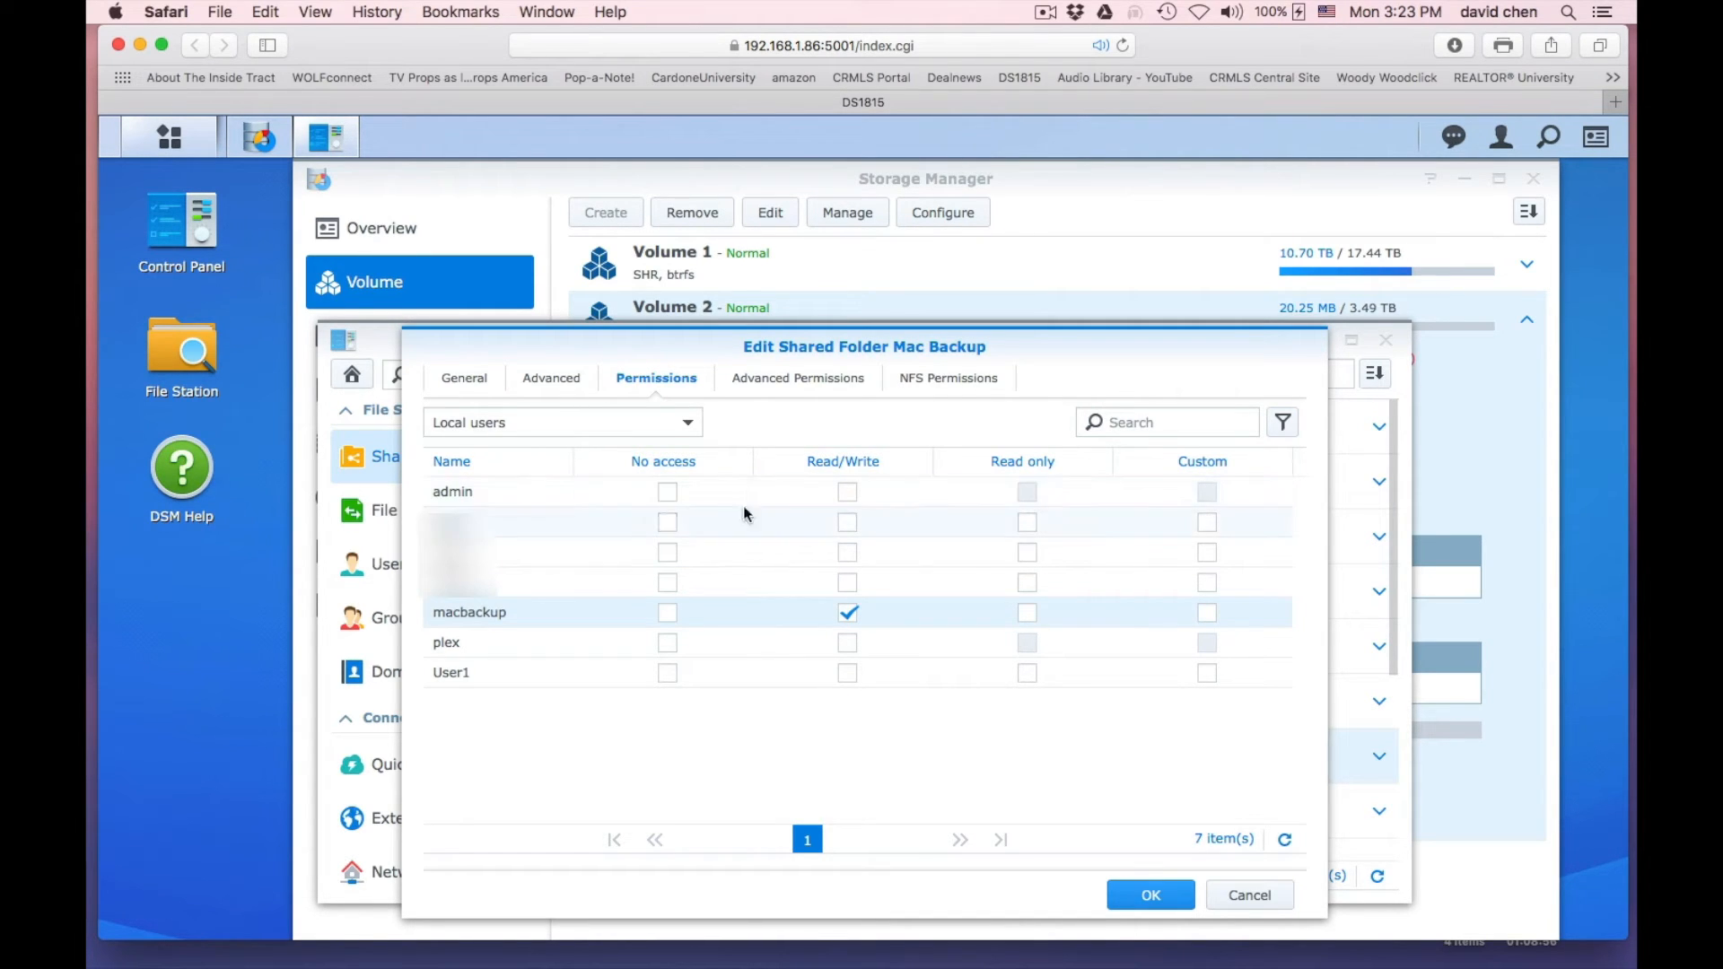
{"action": "left_click", "coordinate": [849, 492]}
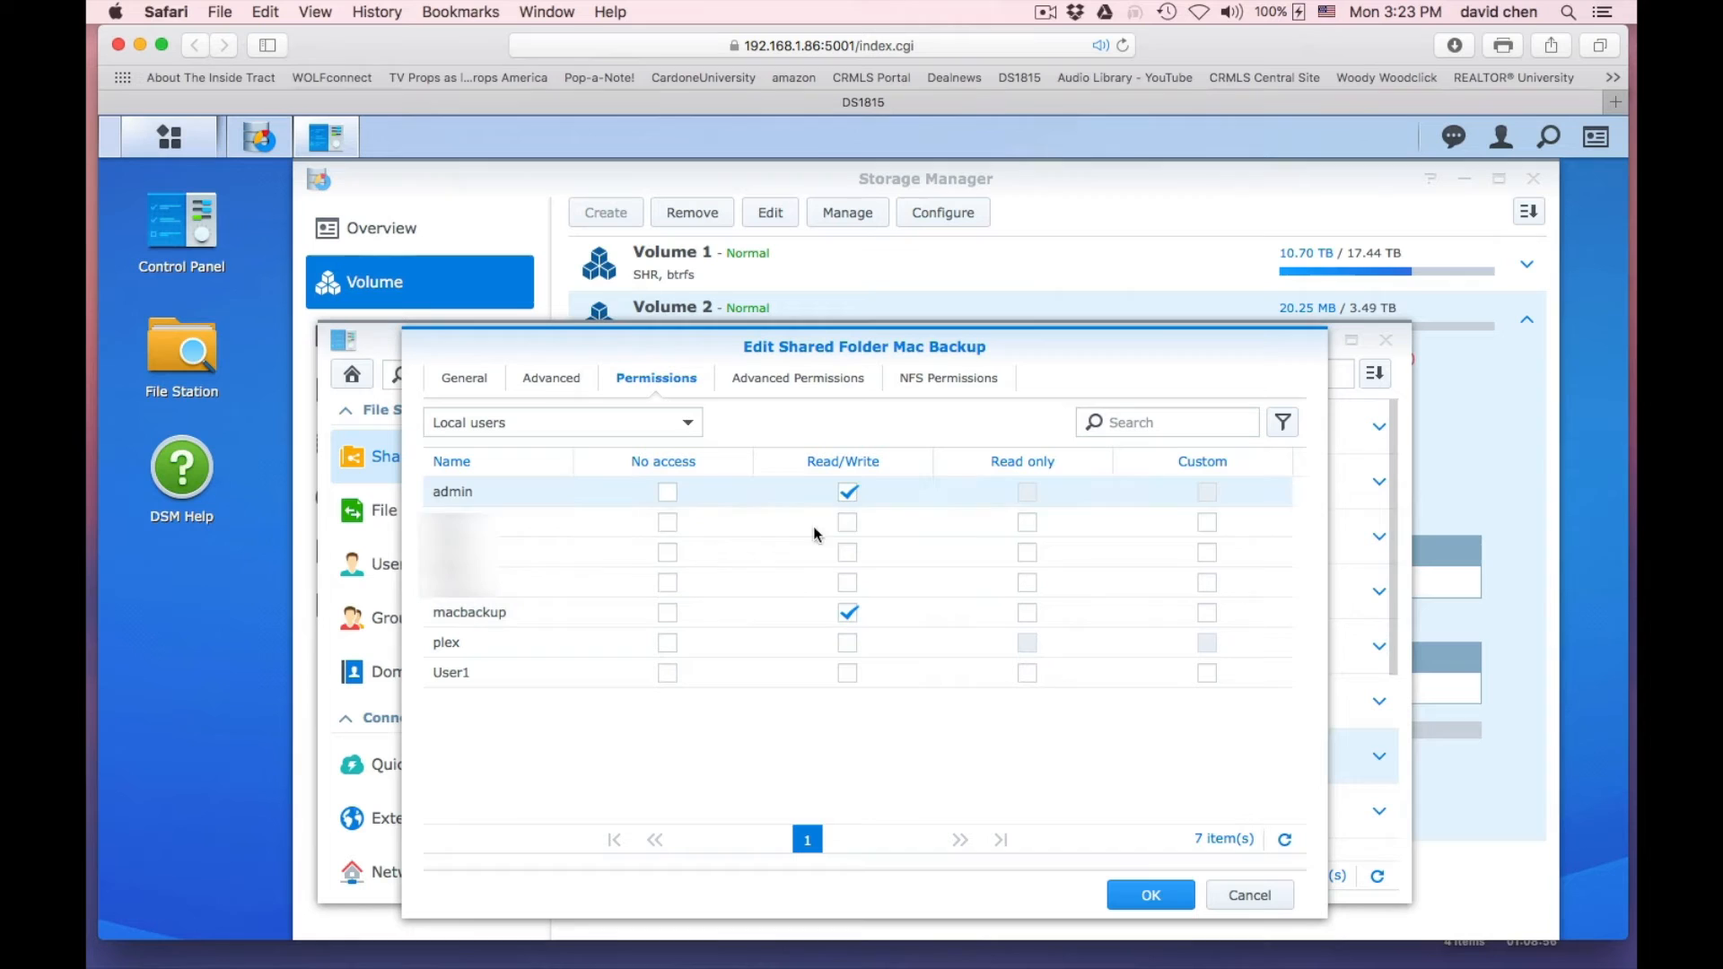
{"action": "left_click", "coordinate": [662, 524]}
{"action": "left_click", "coordinate": [664, 551]}
{"action": "left_click", "coordinate": [668, 583]}
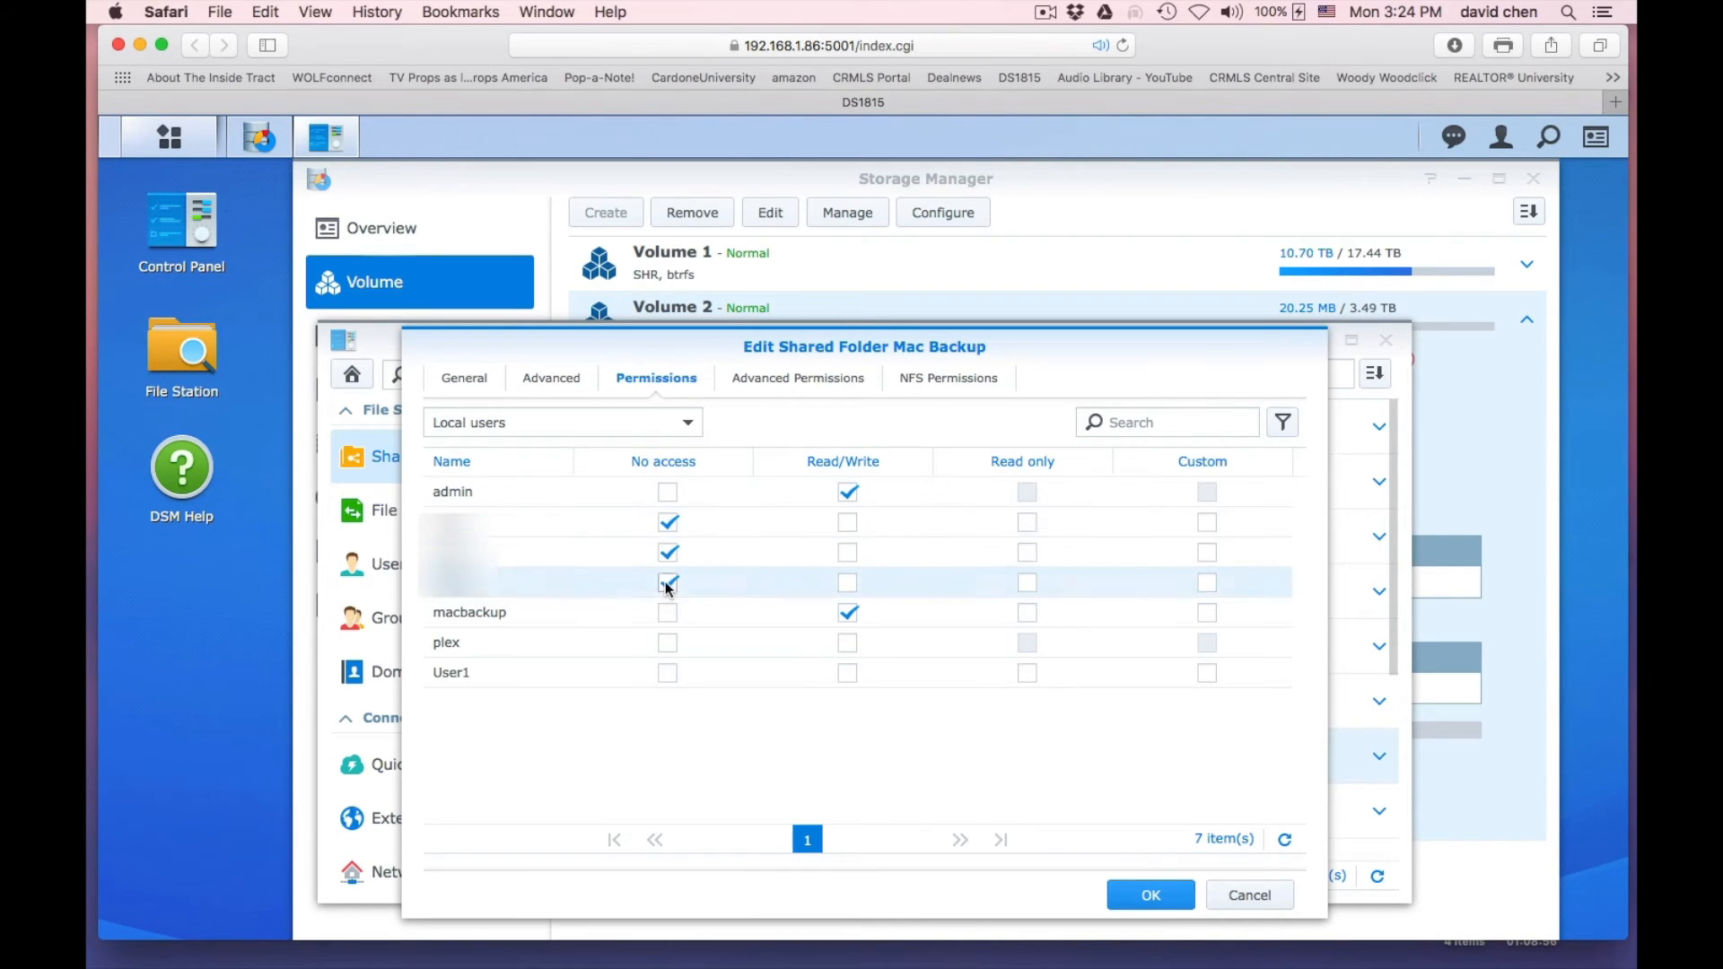
{"action": "left_click", "coordinate": [667, 642]}
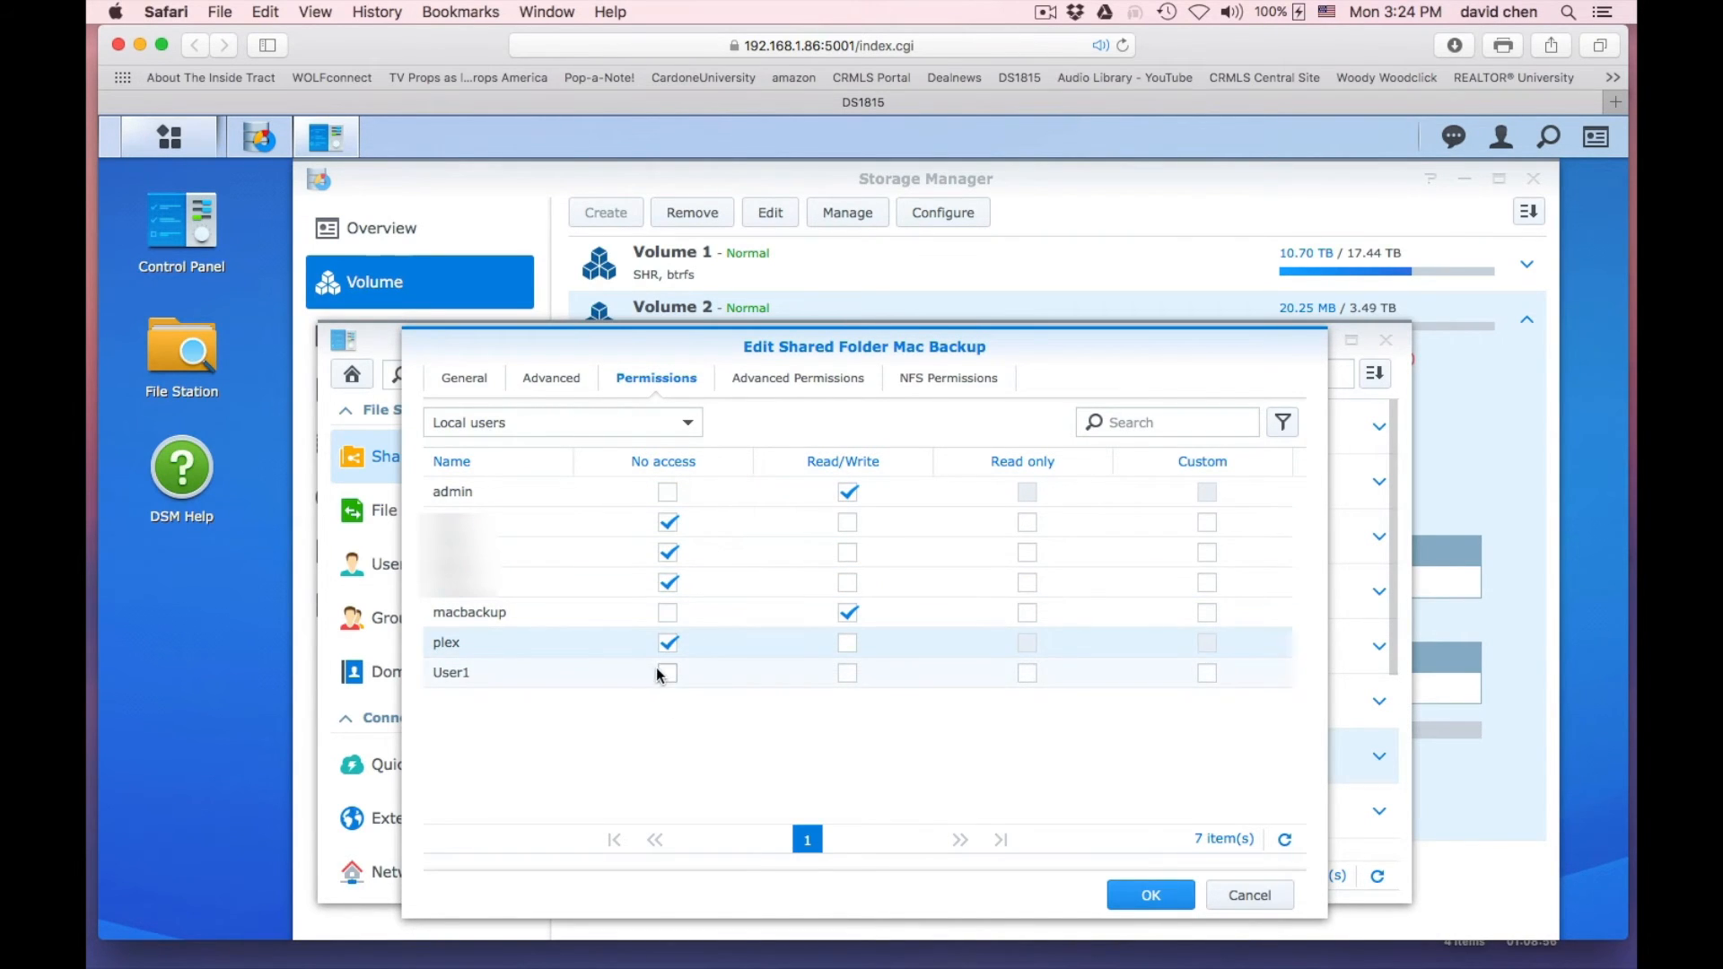
{"action": "left_click", "coordinate": [664, 673]}
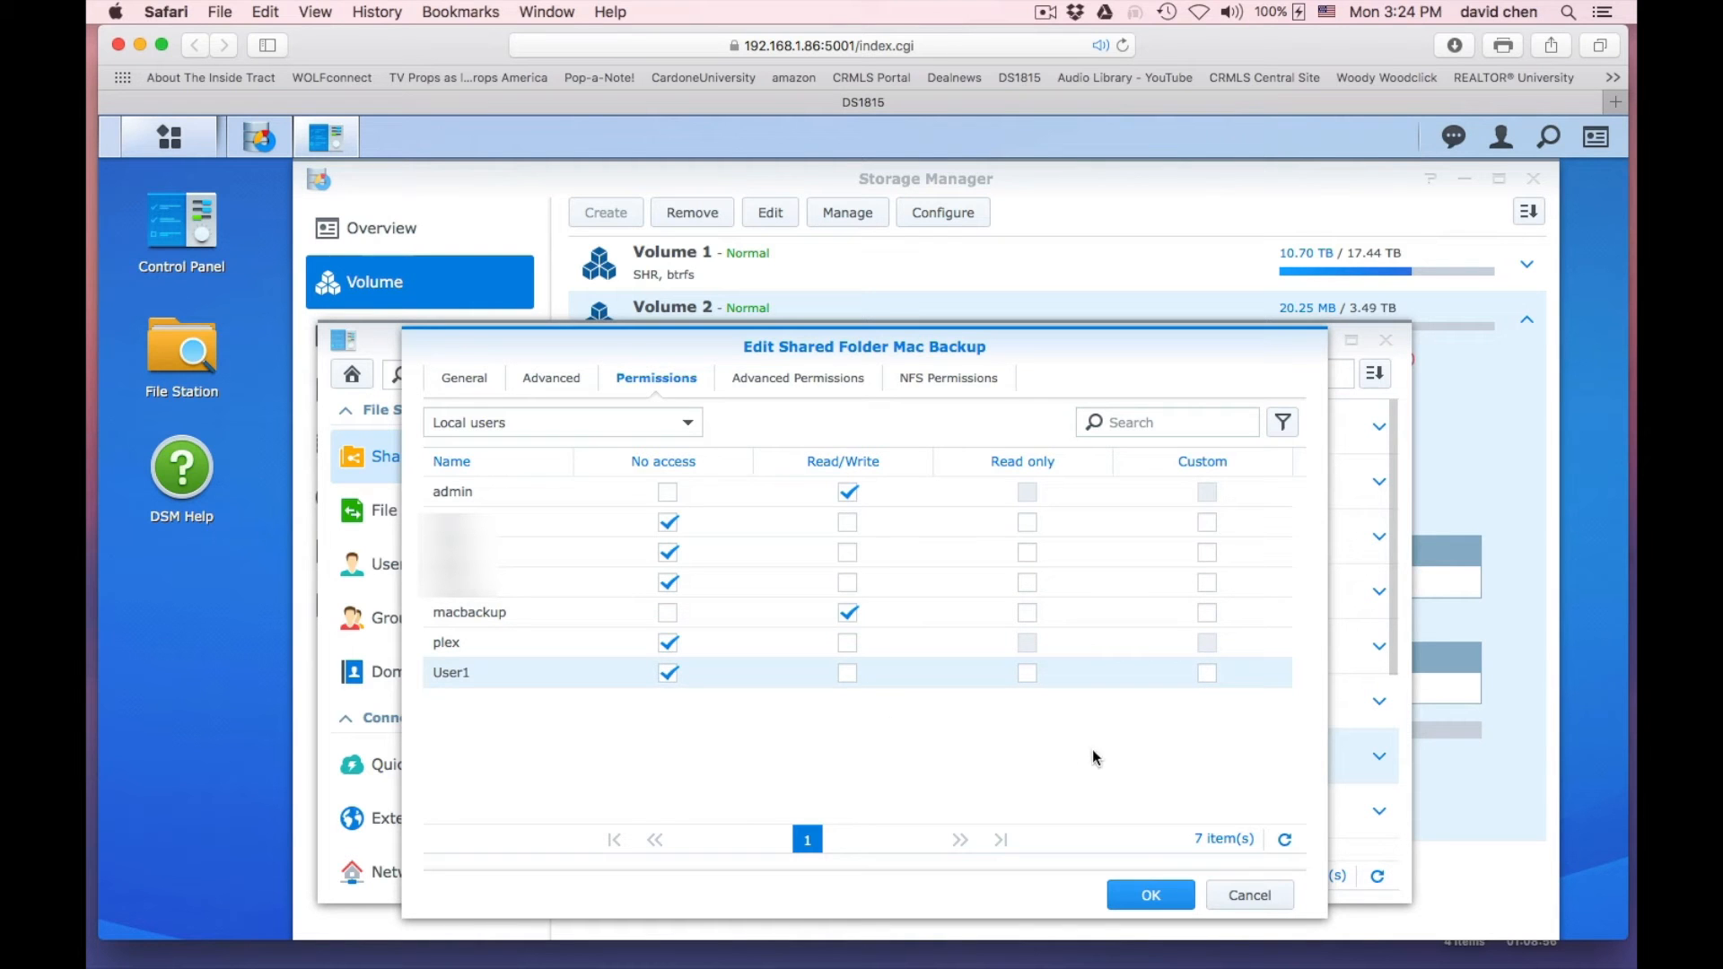
Review the Mac Backup folder's advanced permissions, advanced and general settings, and save the folder's configuration
{"action": "left_click", "coordinate": [772, 378]}
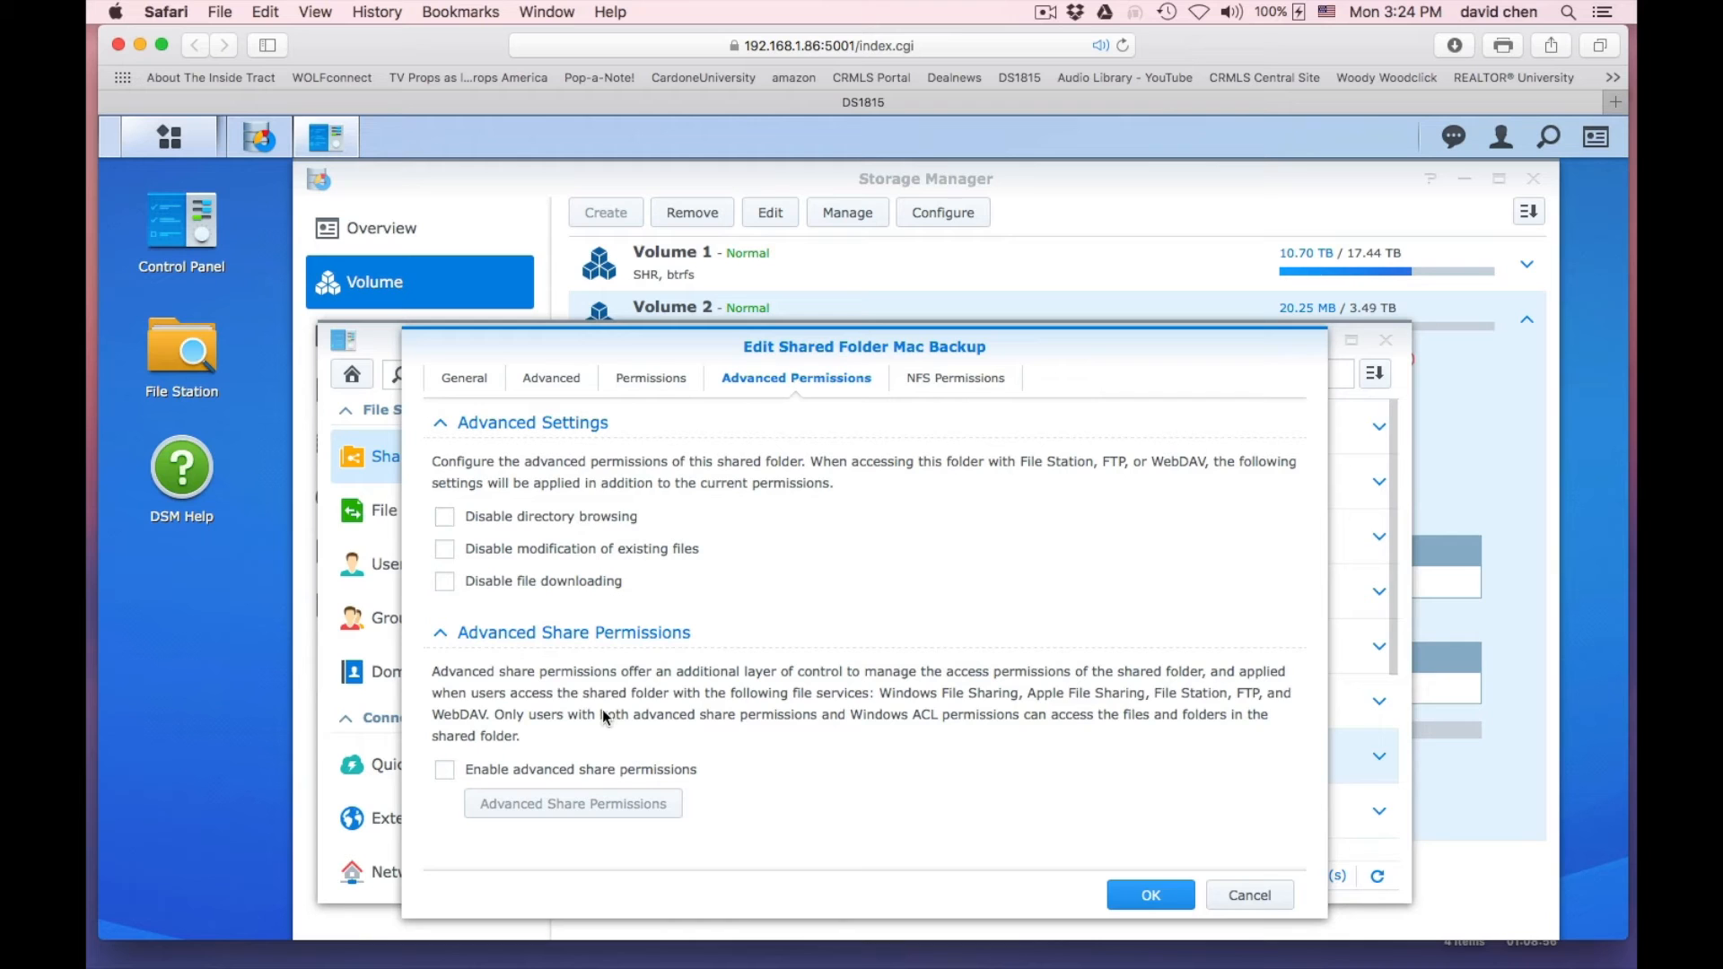
{"action": "left_click", "coordinate": [925, 393]}
{"action": "left_click", "coordinate": [553, 384]}
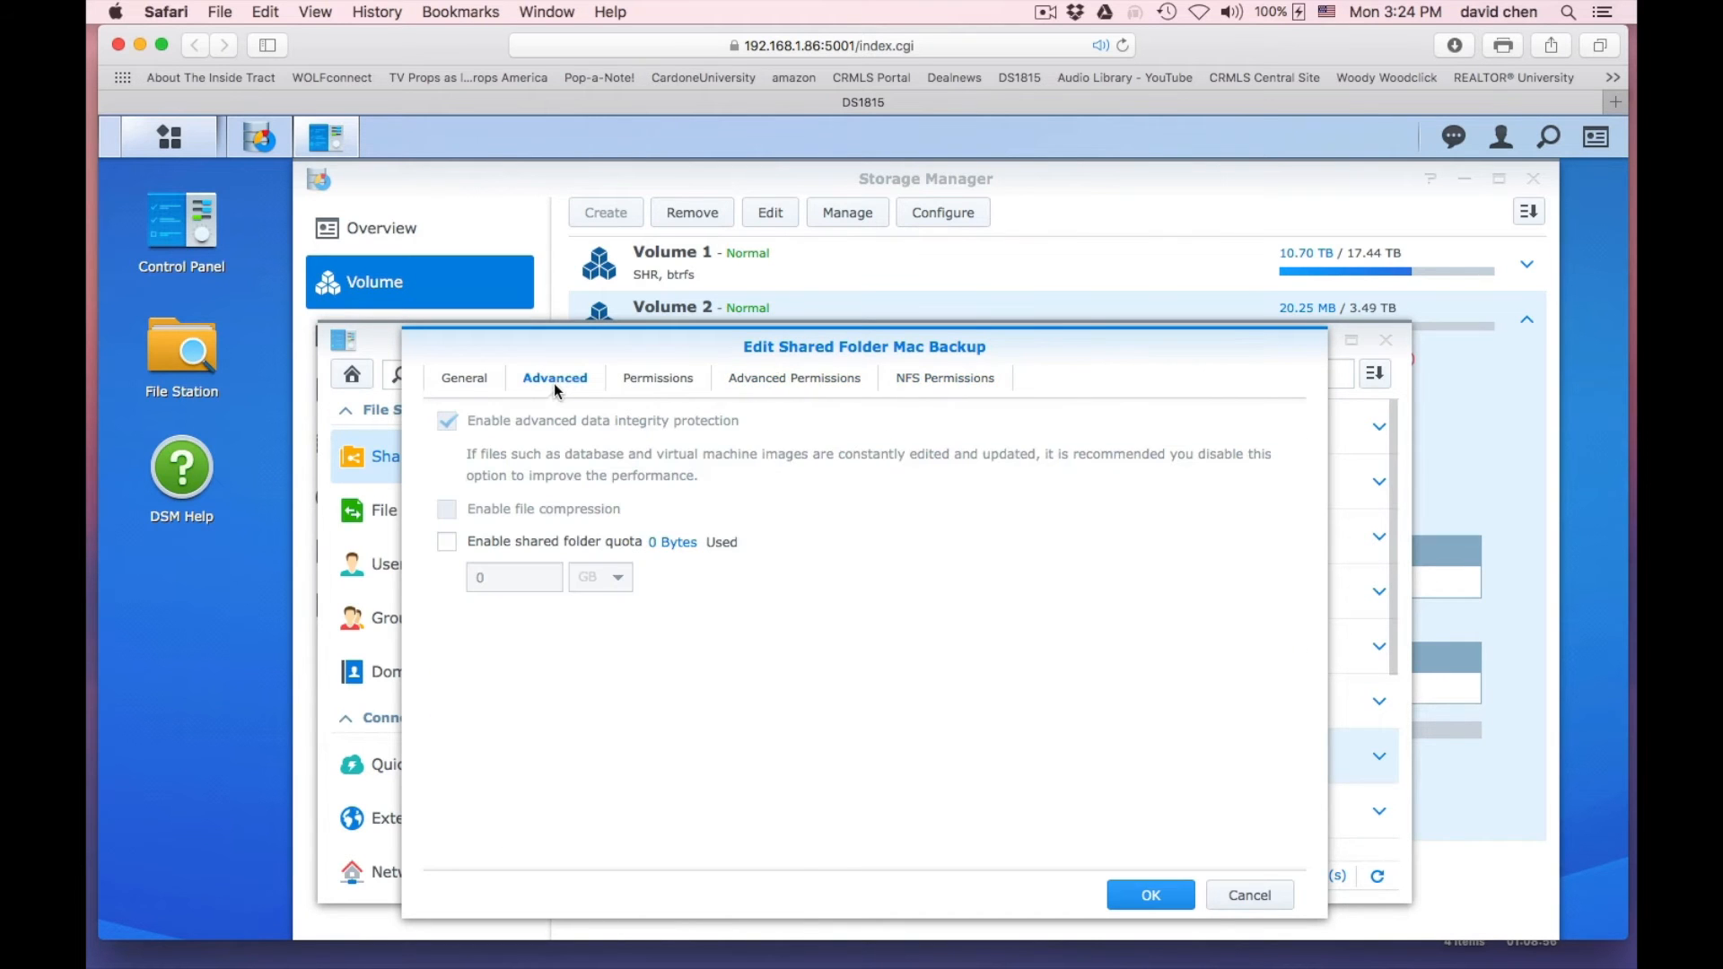
{"action": "left_click", "coordinate": [466, 388]}
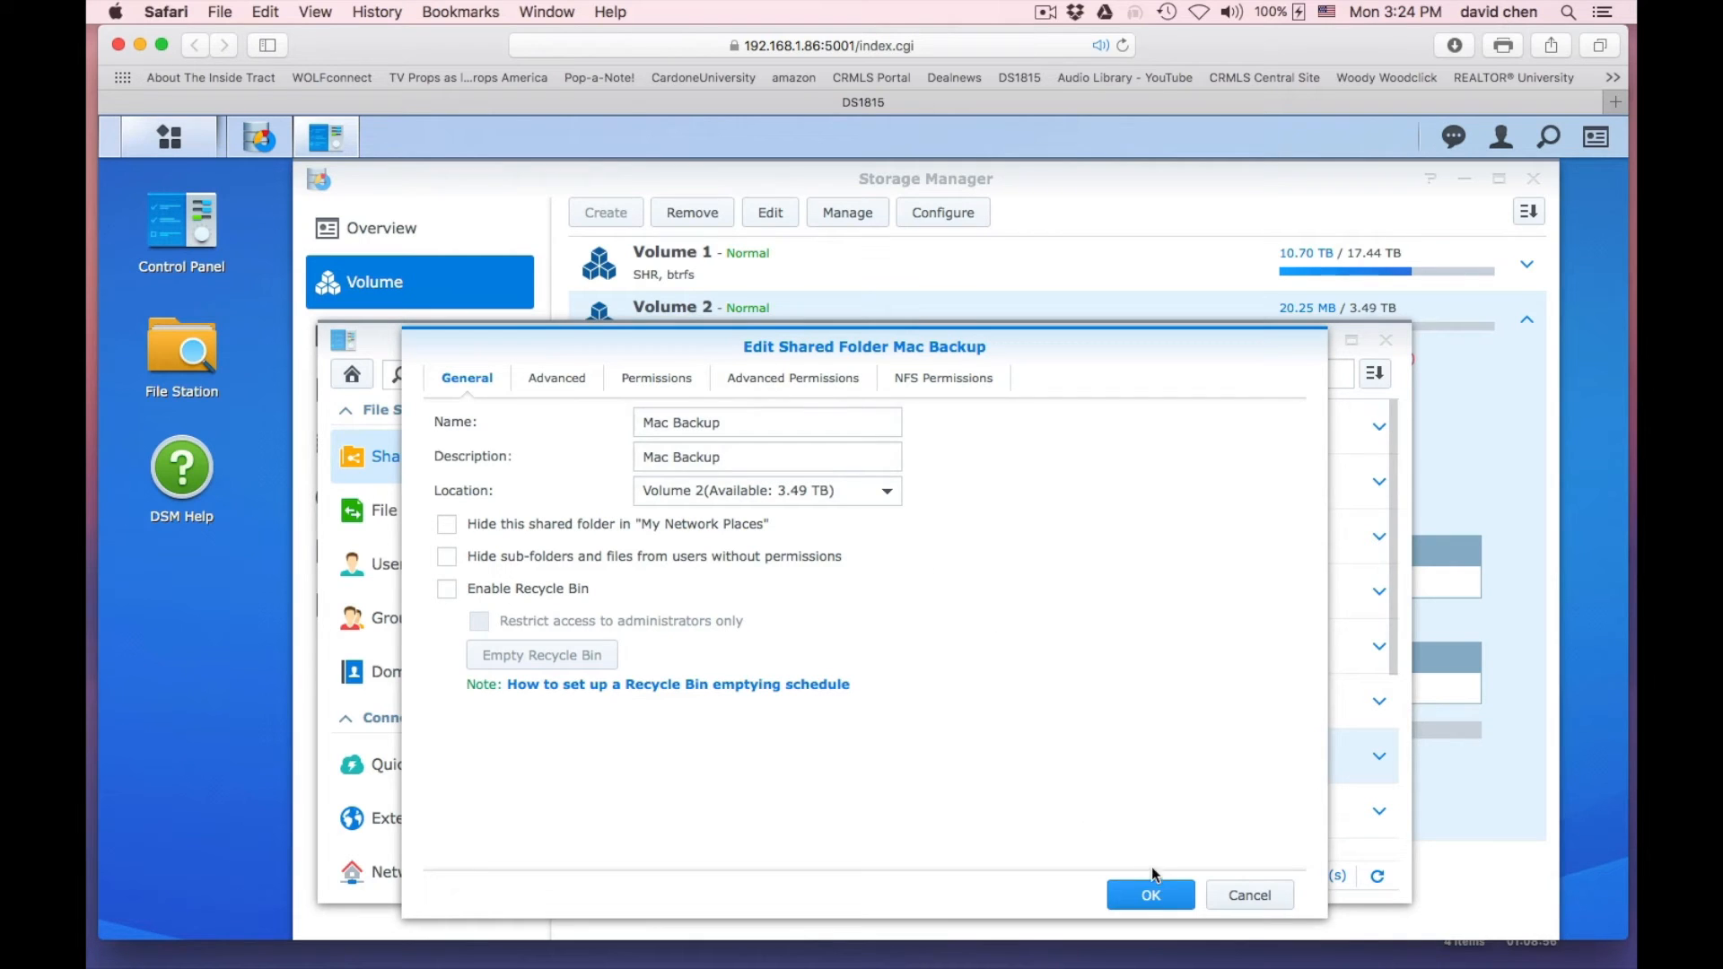
{"action": "left_click", "coordinate": [1152, 895]}
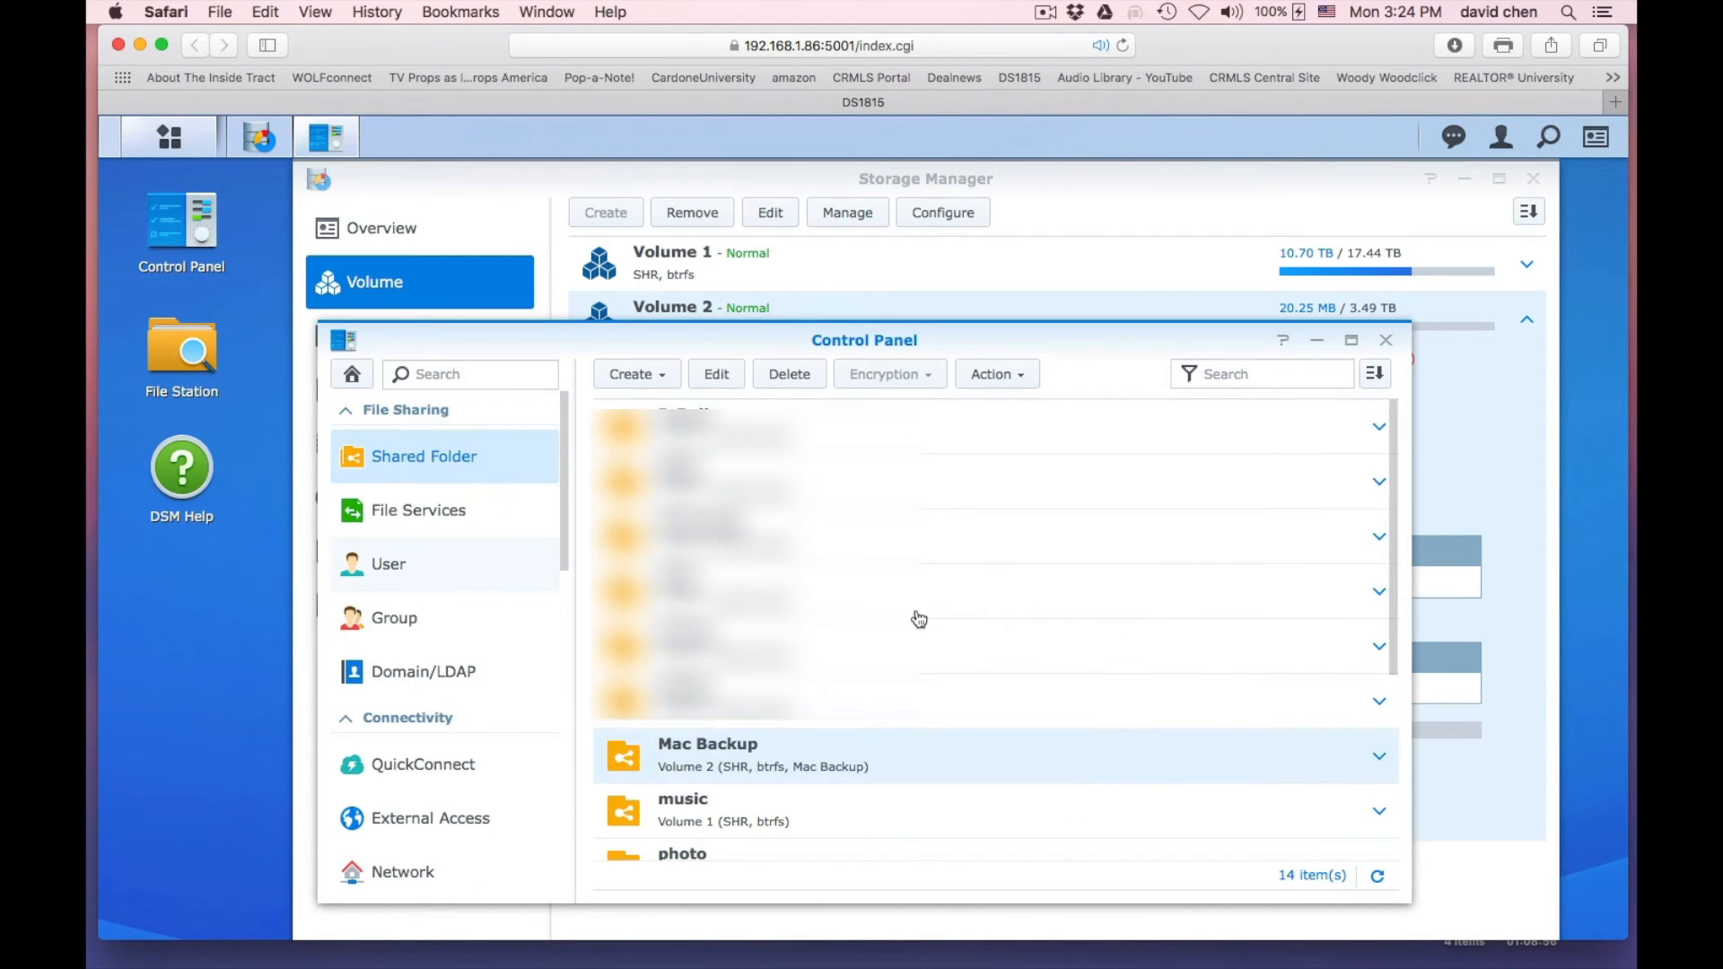
Open the macbackup user's settings and review its speed limits and application permissions
{"action": "left_click", "coordinate": [512, 570]}
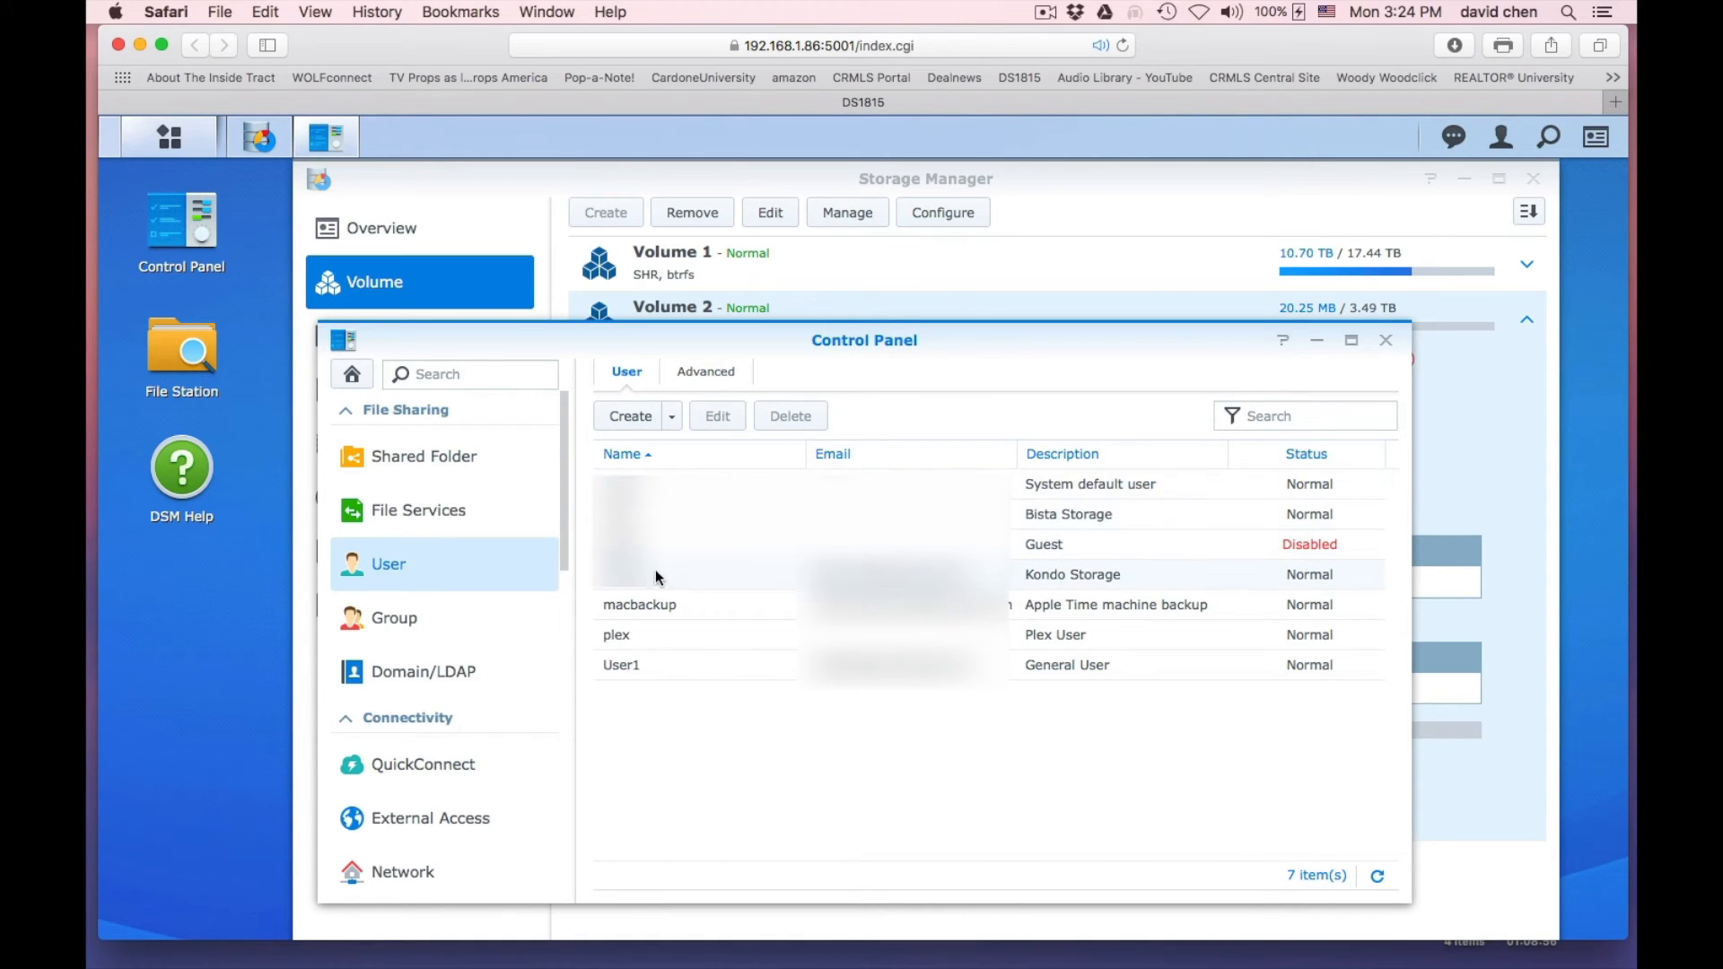
{"action": "left_click", "coordinate": [660, 608]}
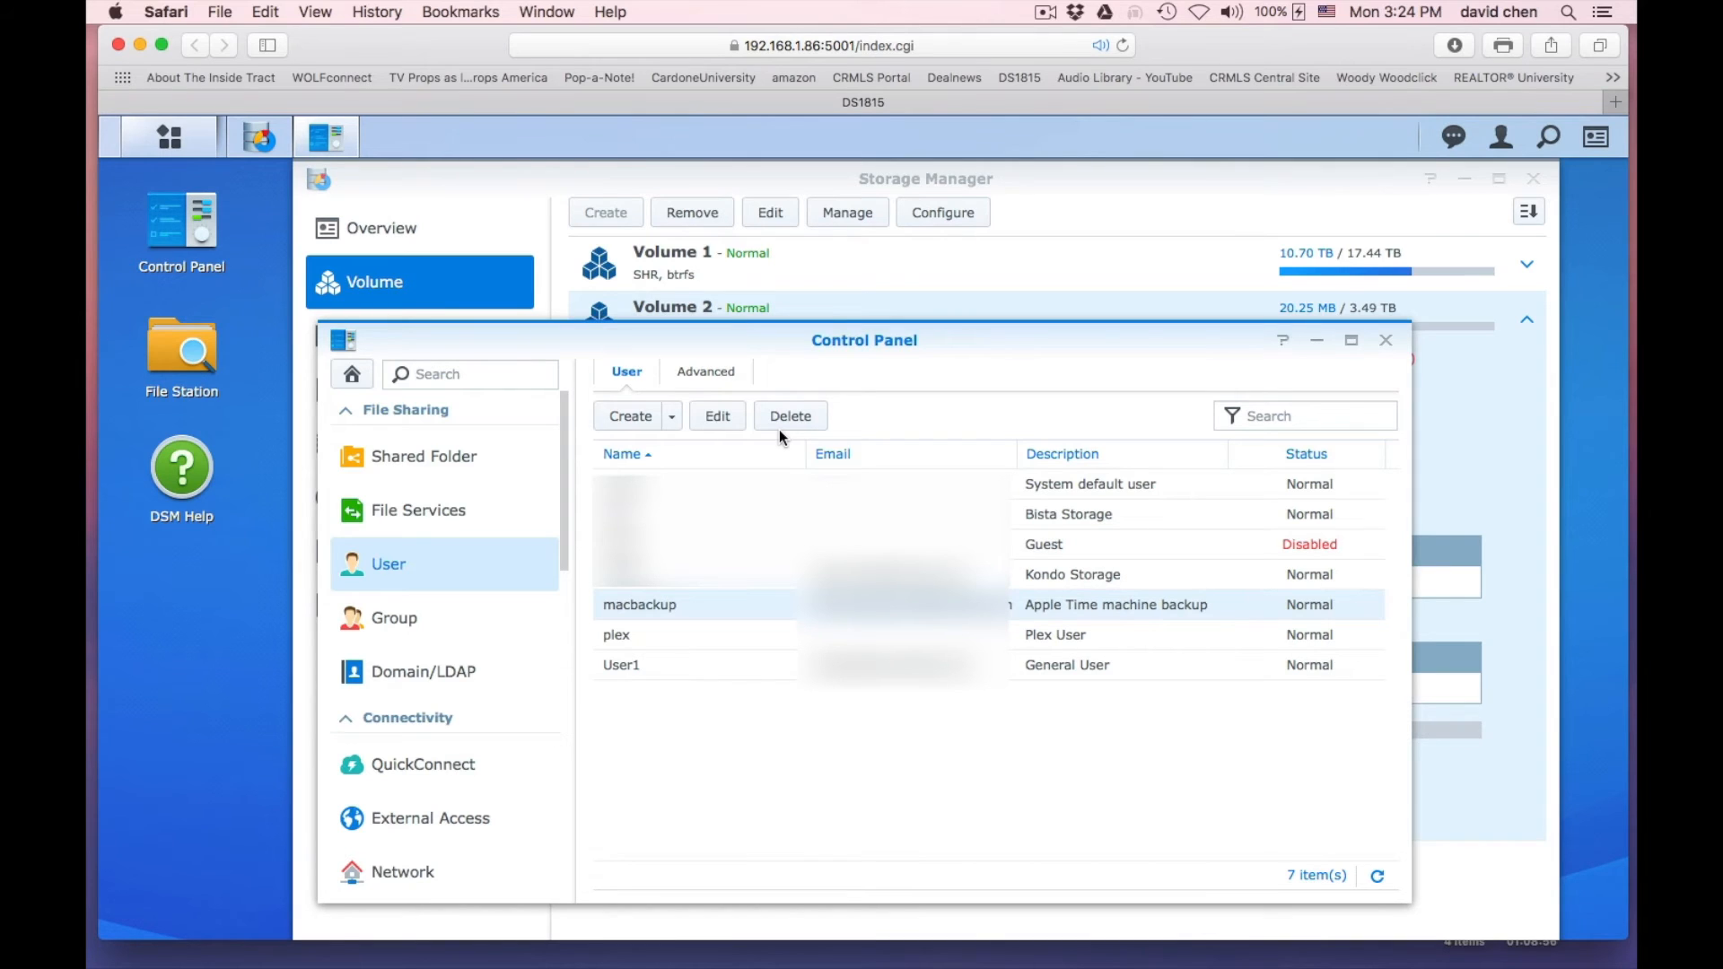
{"action": "left_click", "coordinate": [718, 425]}
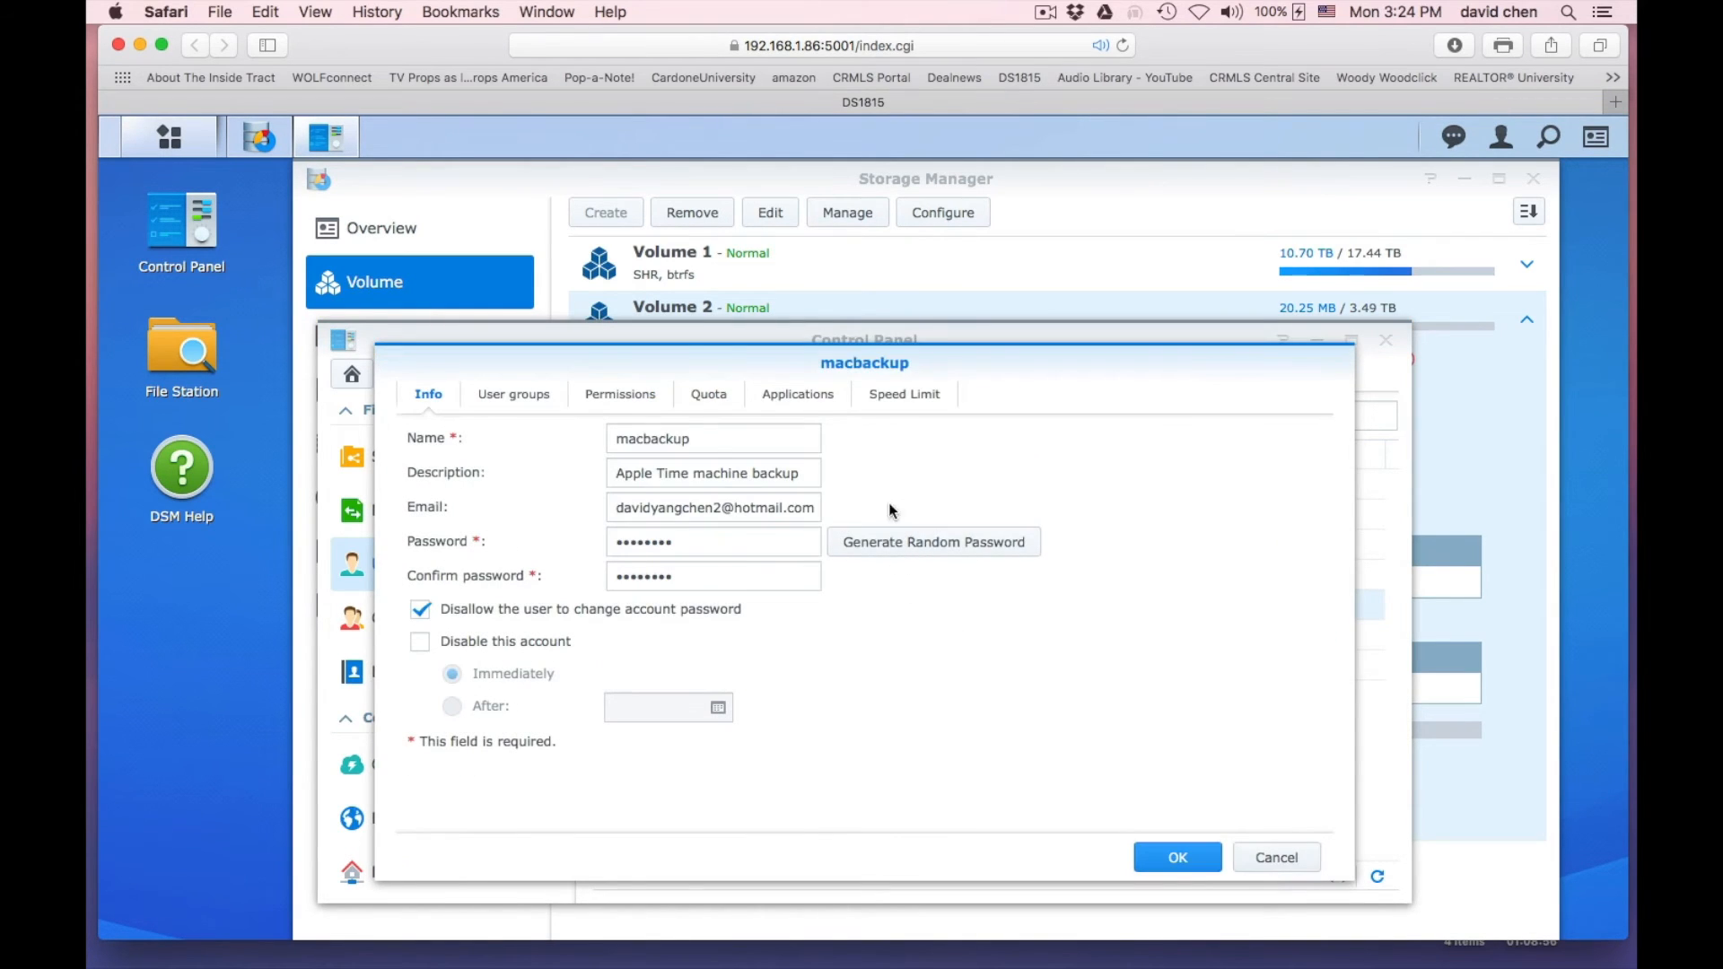
{"action": "left_click", "coordinate": [891, 407]}
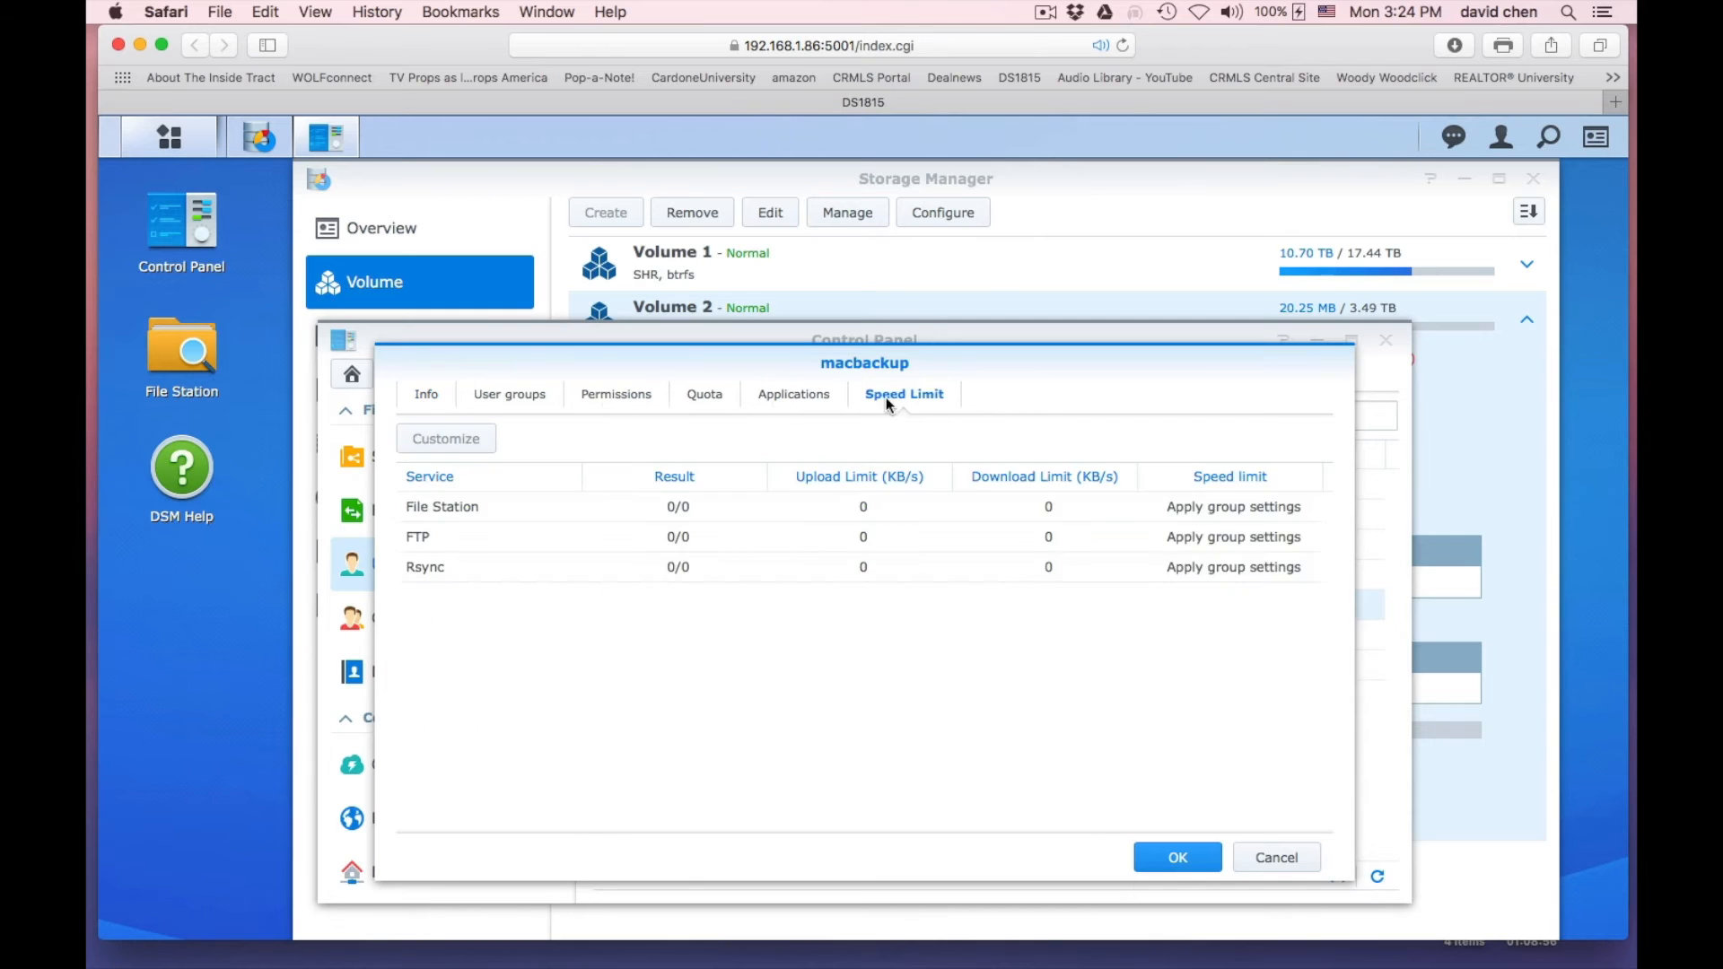
{"action": "left_click", "coordinate": [806, 396]}
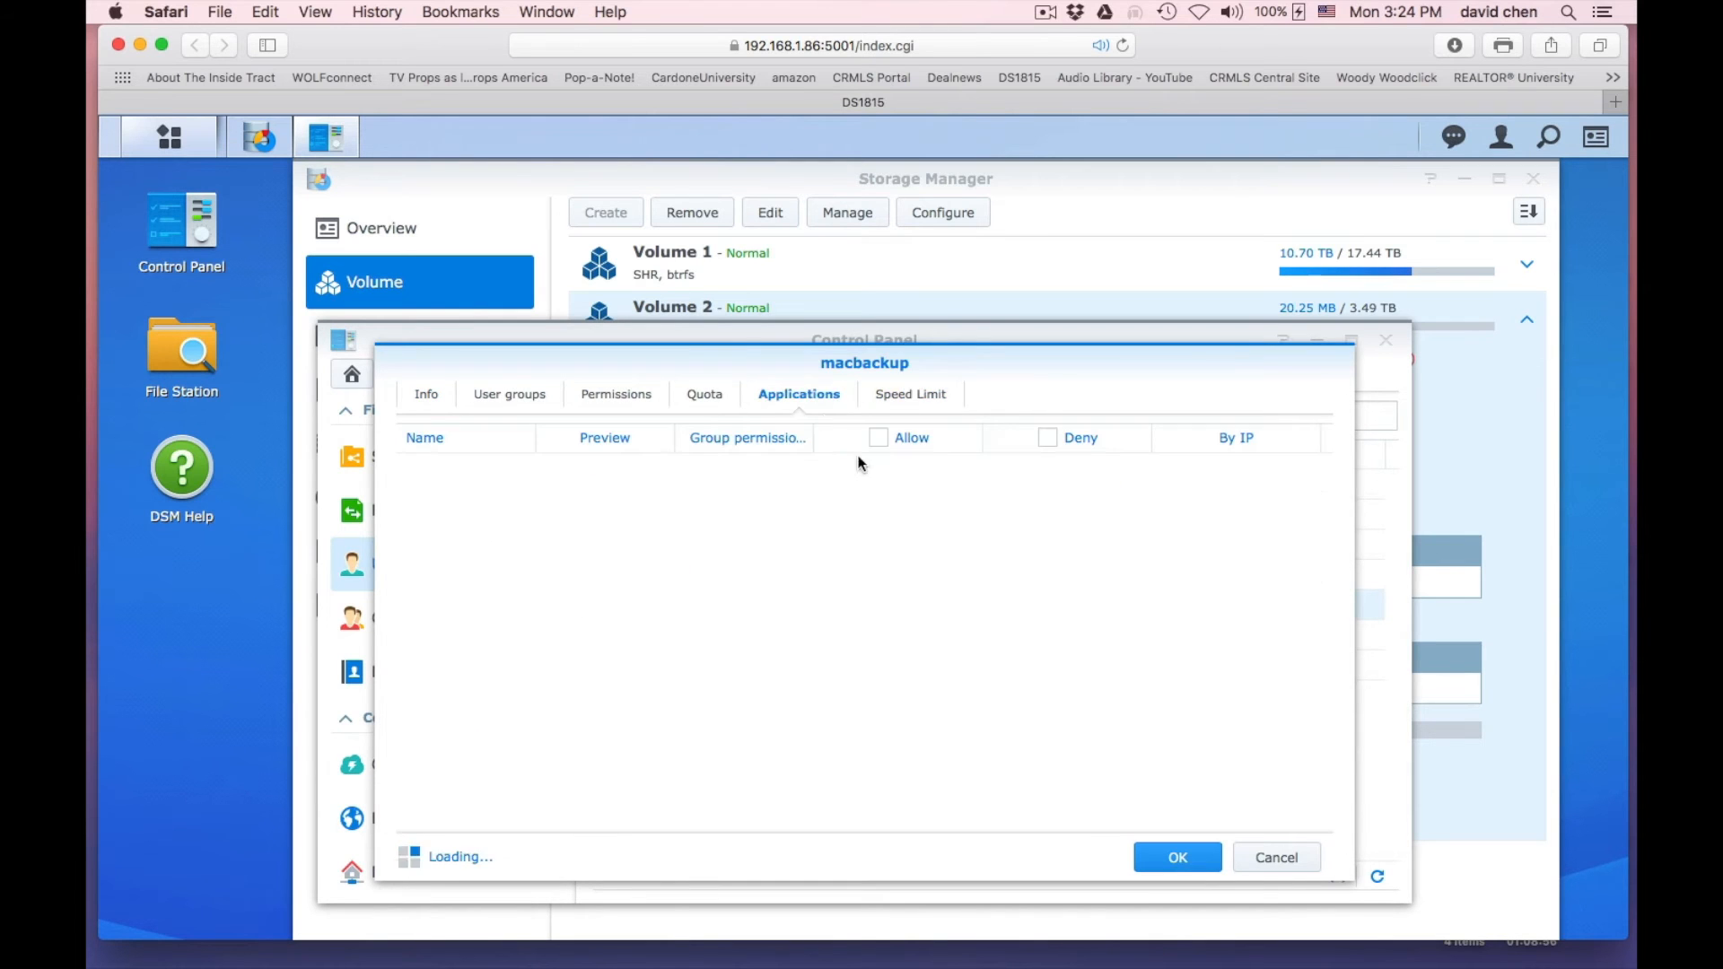
Set macbackup's quota for the Mac Backup folder on Volume 2 to 2 TB and save the user's settings
{"action": "left_click", "coordinate": [707, 396]}
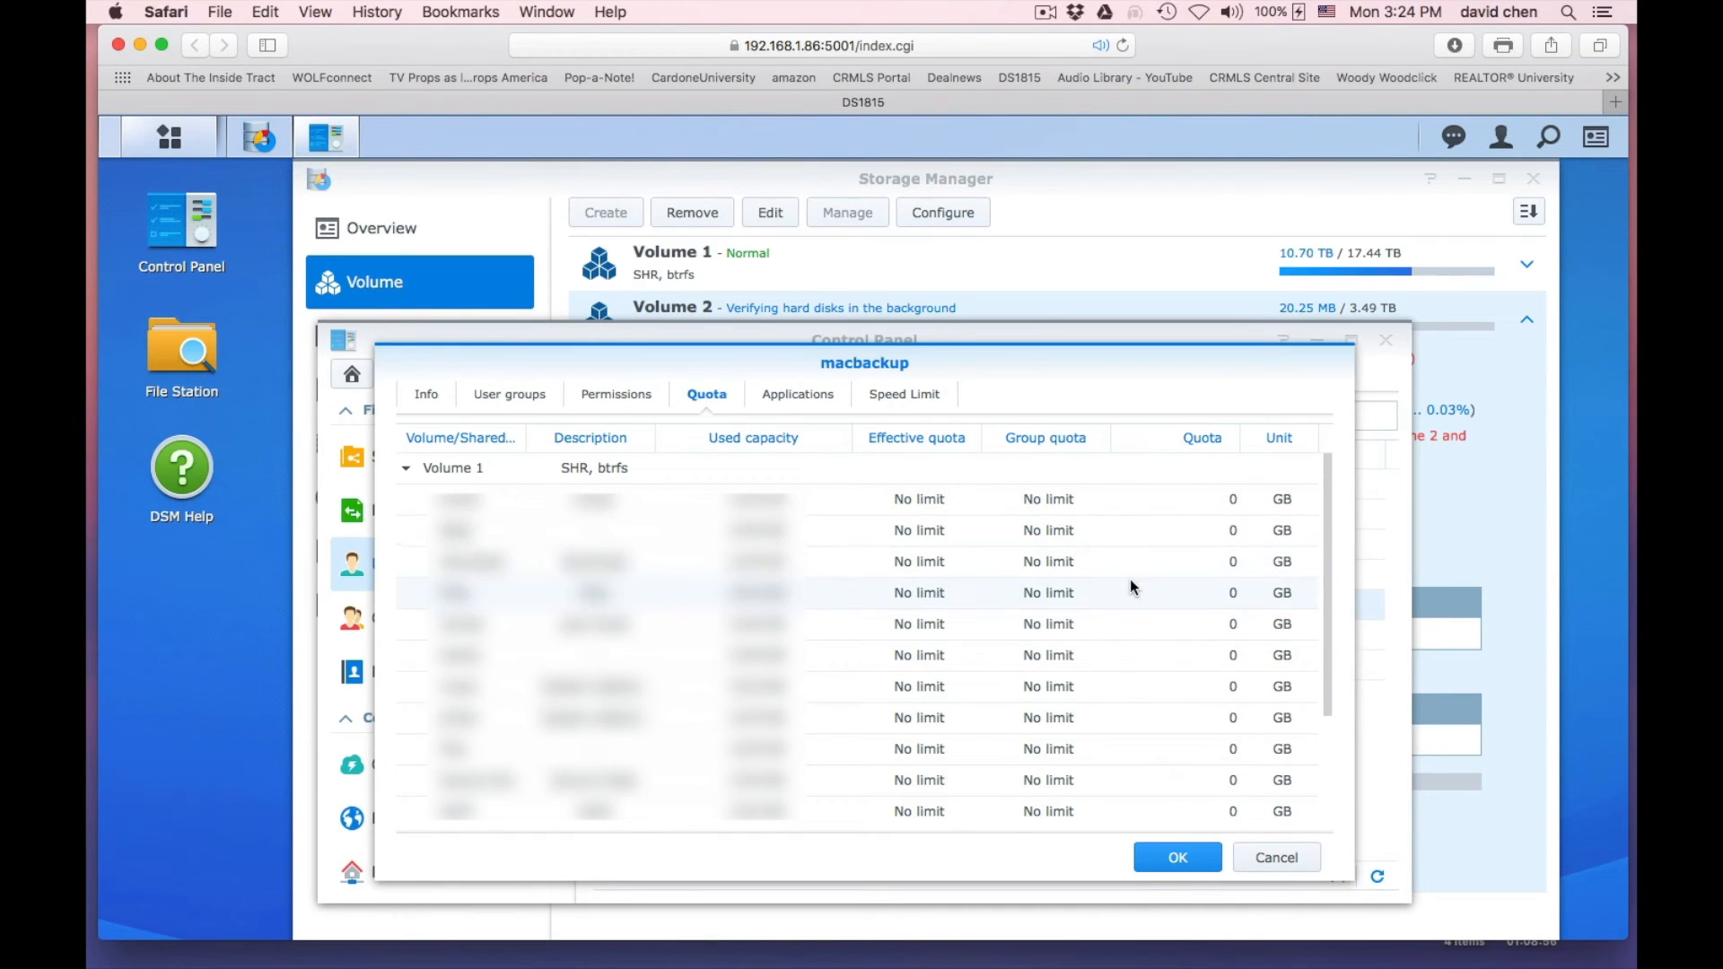
{"action": "scroll", "coordinate": [1129, 579], "scroll_direction": "down", "scroll_amount": 5}
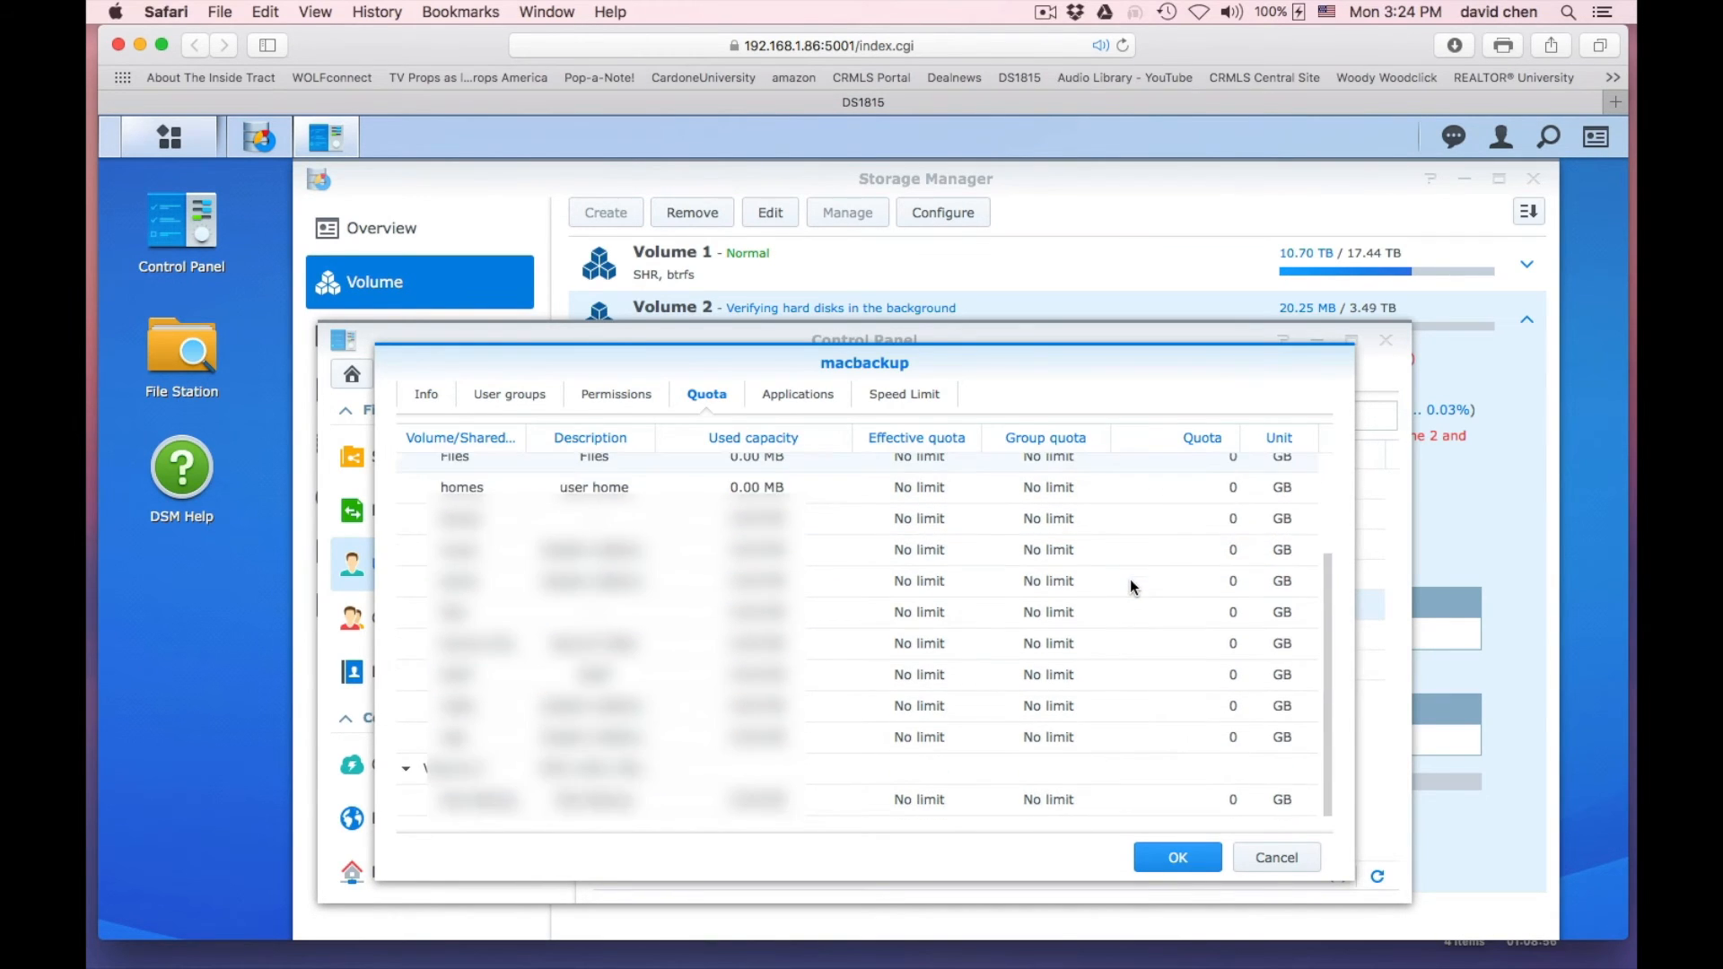
{"action": "left_click", "coordinate": [1236, 801]}
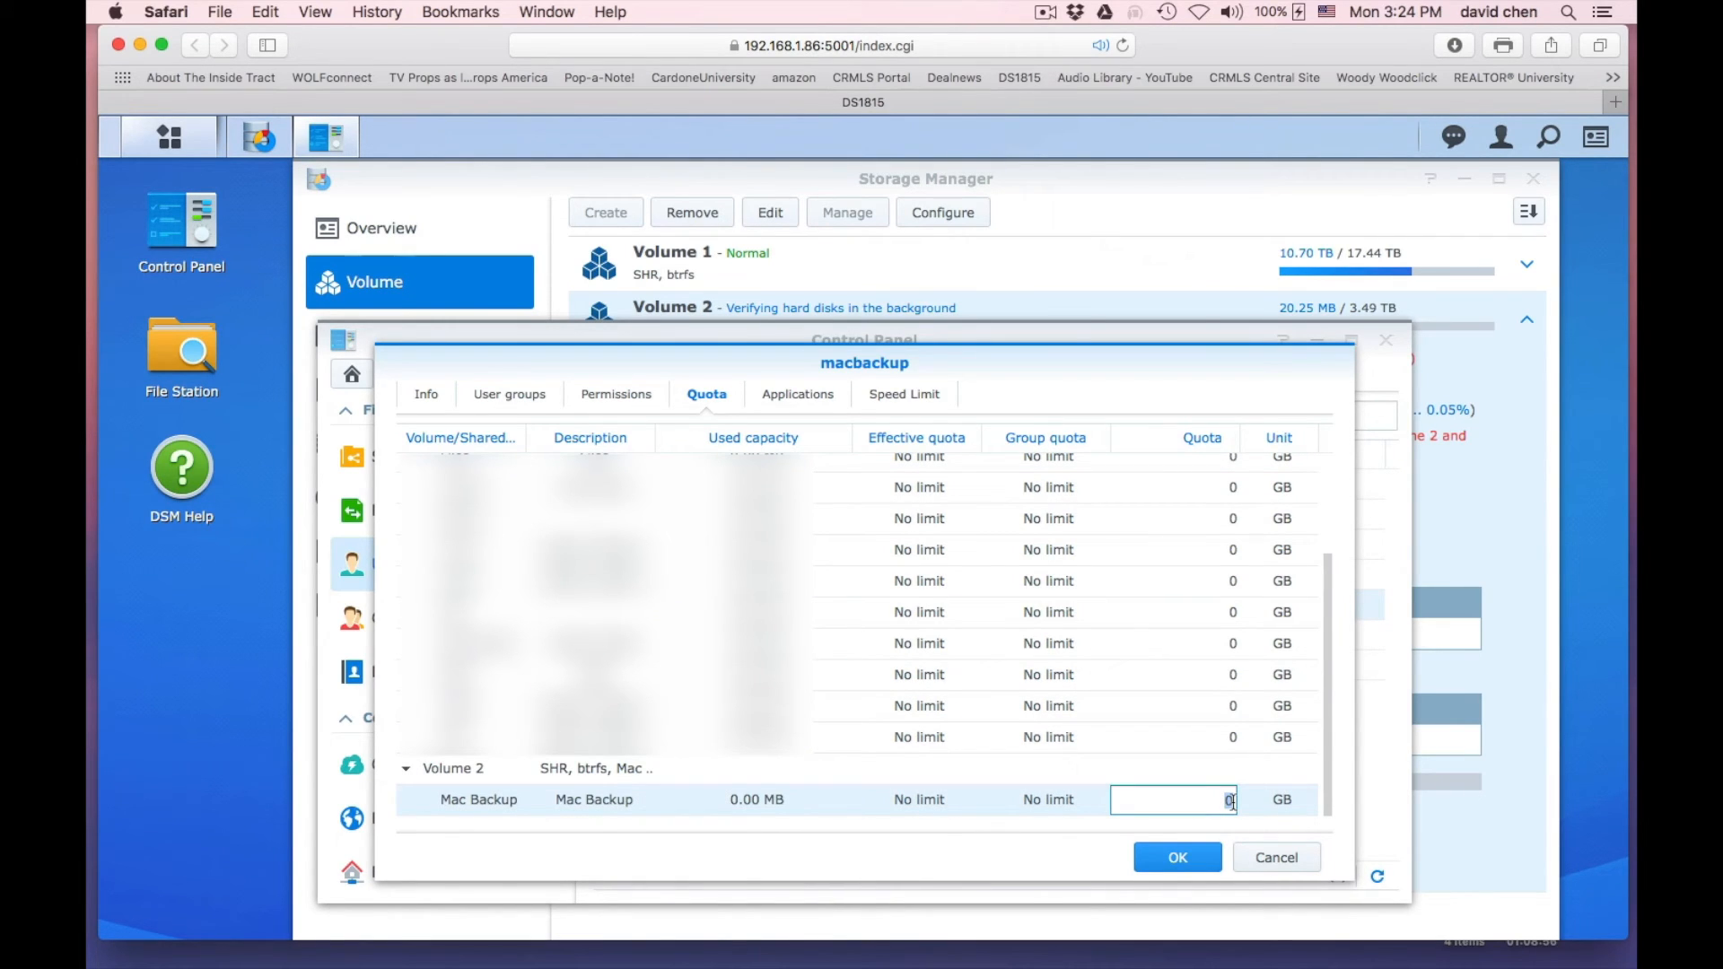
{"action": "type", "text": "2"}
{"action": "left_click", "coordinate": [1295, 799]}
{"action": "left_click", "coordinate": [1301, 811]}
{"action": "left_click", "coordinate": [1302, 800]}
{"action": "left_click", "coordinate": [1285, 834]}
{"action": "left_click", "coordinate": [1185, 858]}
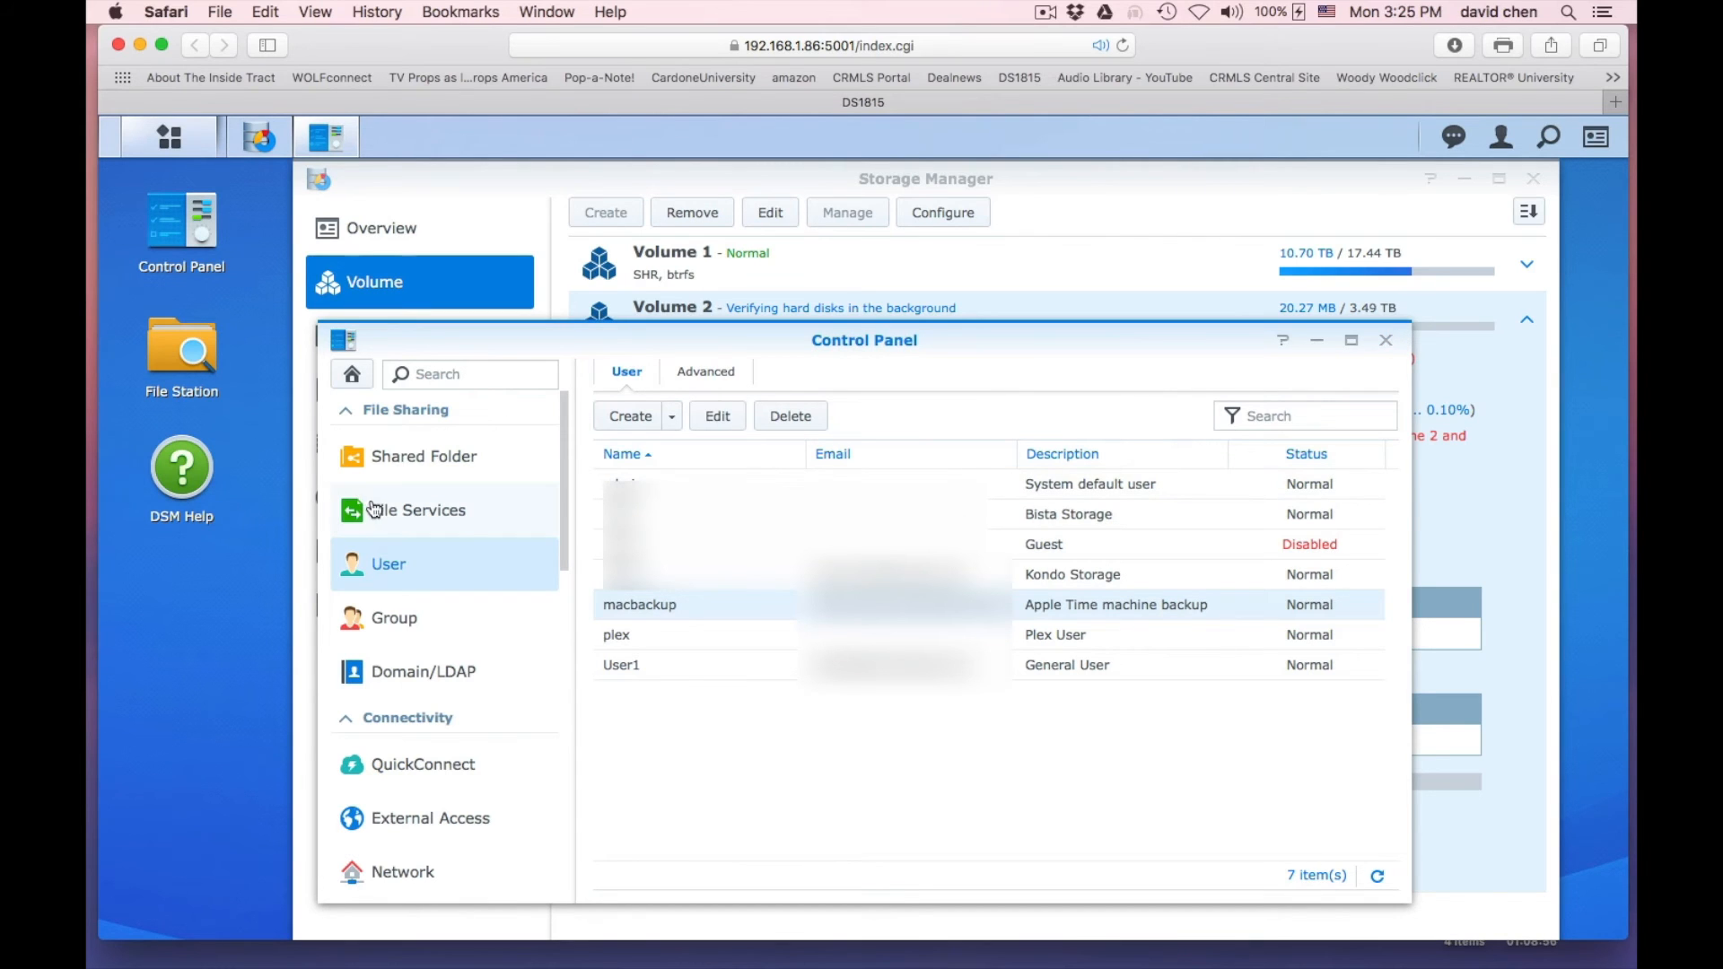
In the file services settings, choose Mac Backup as the Time Machine folder of the Mac file service
{"action": "left_click", "coordinate": [1386, 340]}
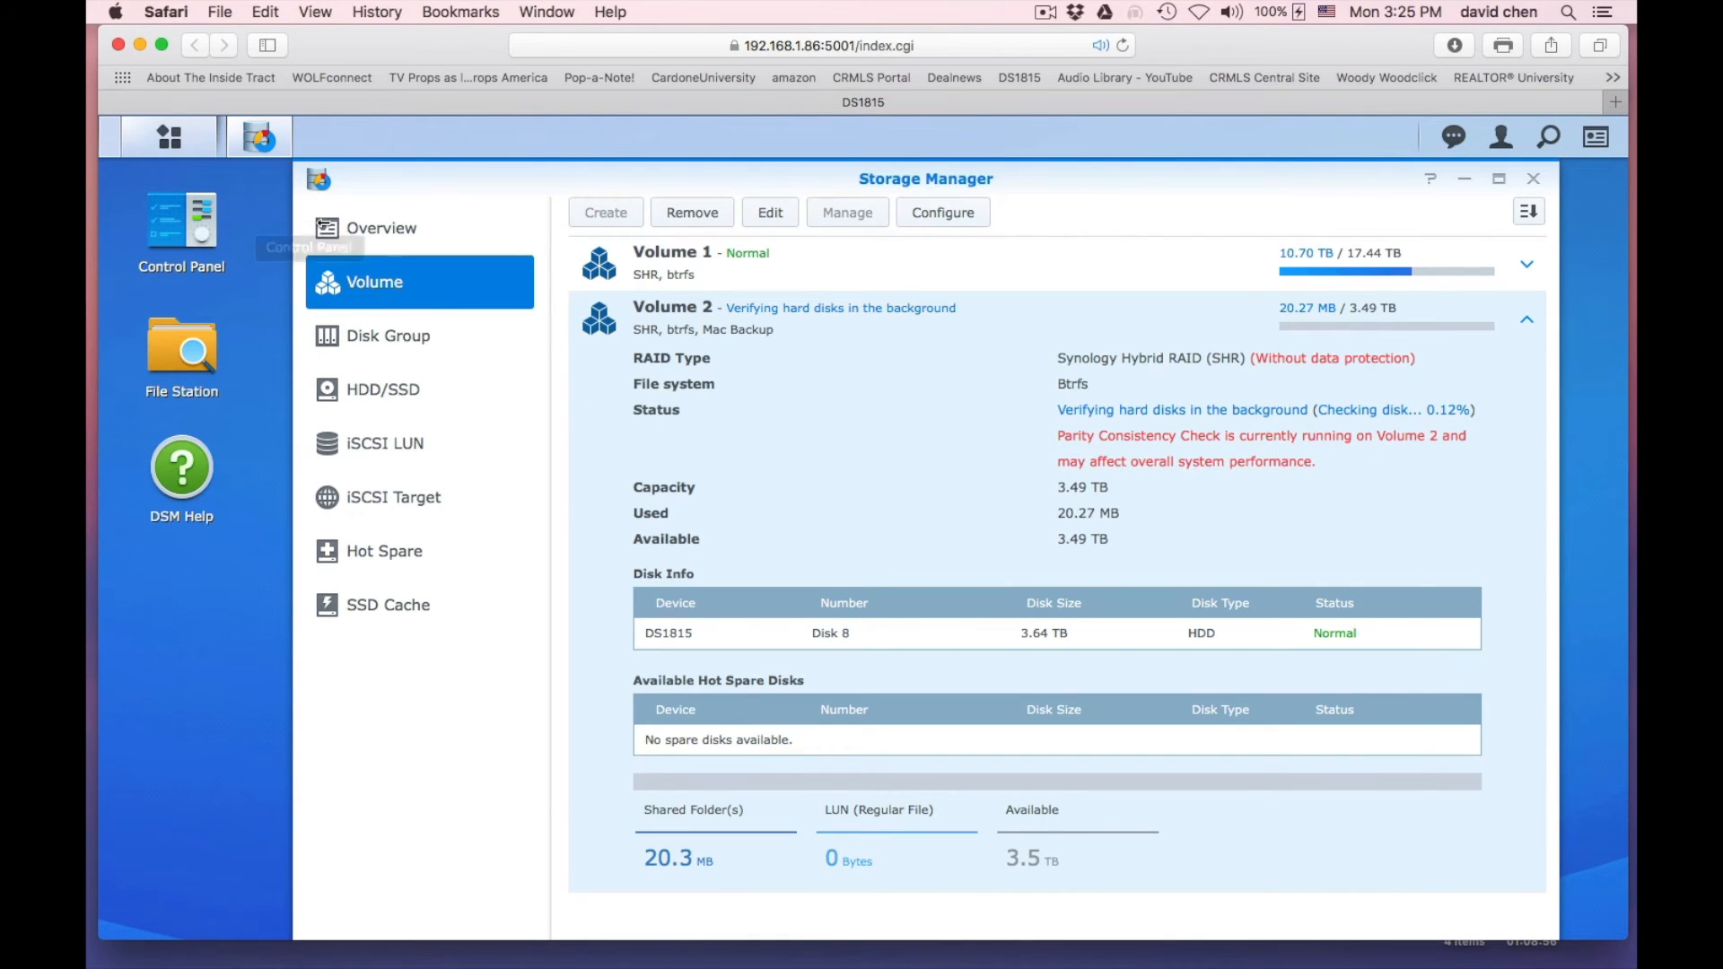
{"action": "left_click", "coordinate": [197, 217]}
{"action": "left_click", "coordinate": [501, 460]}
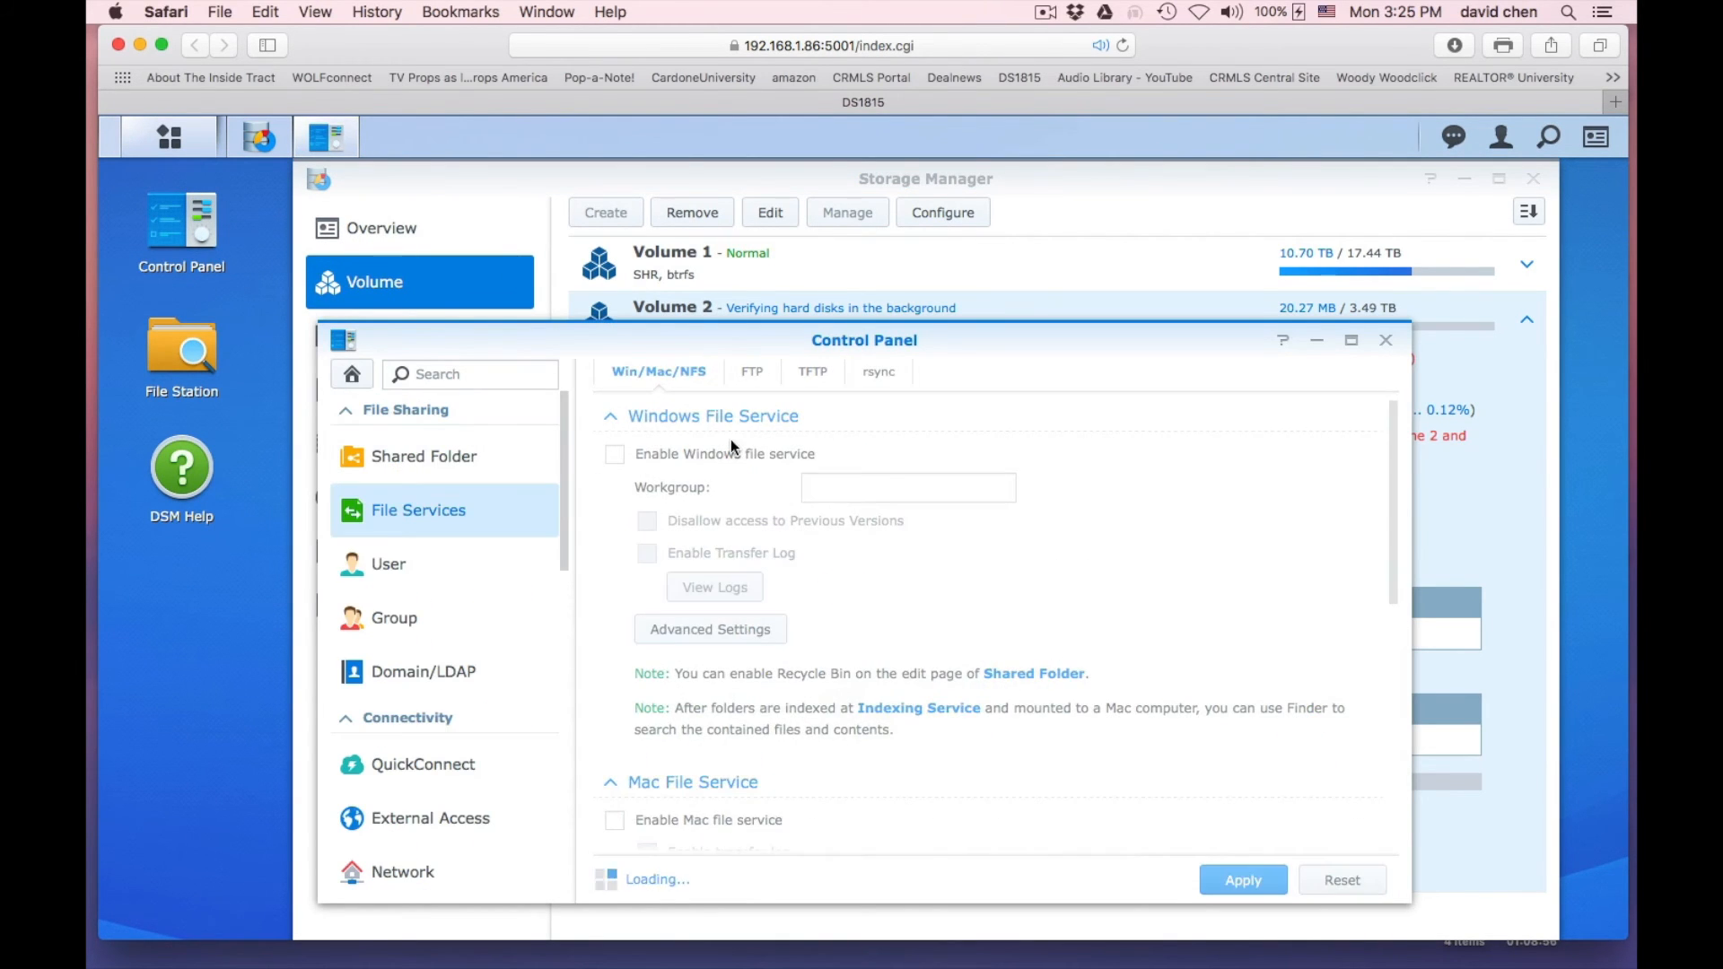
{"action": "scroll", "coordinate": [777, 609], "scroll_direction": "down", "scroll_amount": 5}
{"action": "left_click", "coordinate": [830, 614]}
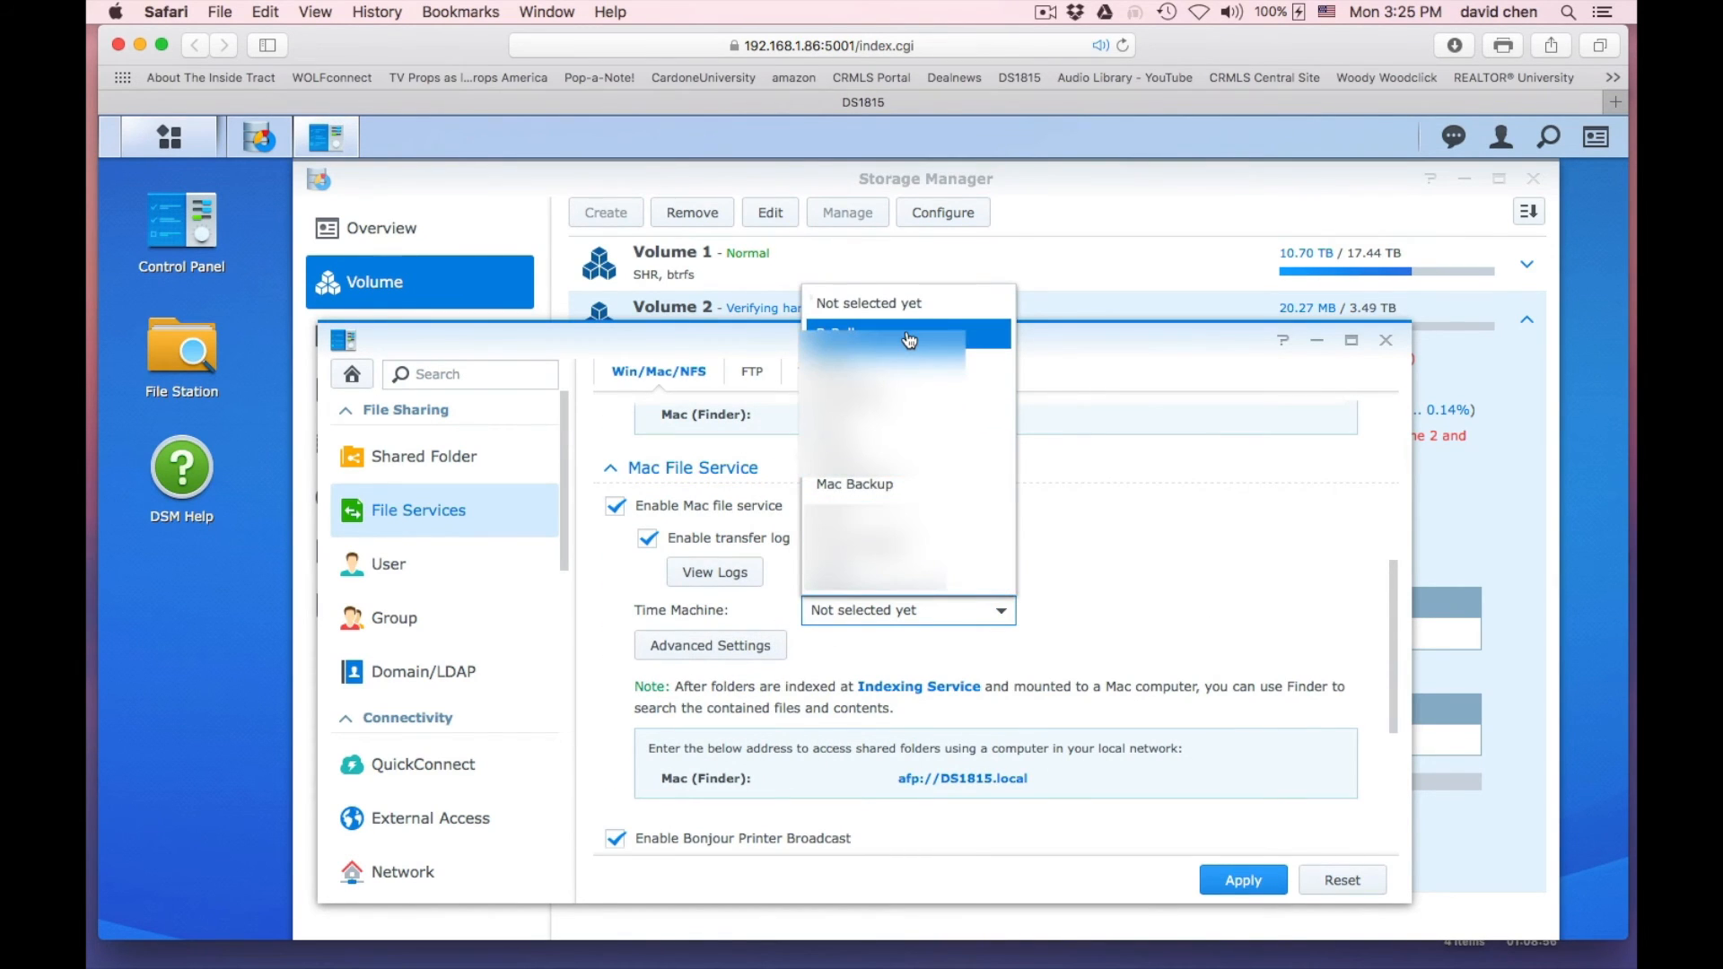
{"action": "left_click", "coordinate": [1092, 543]}
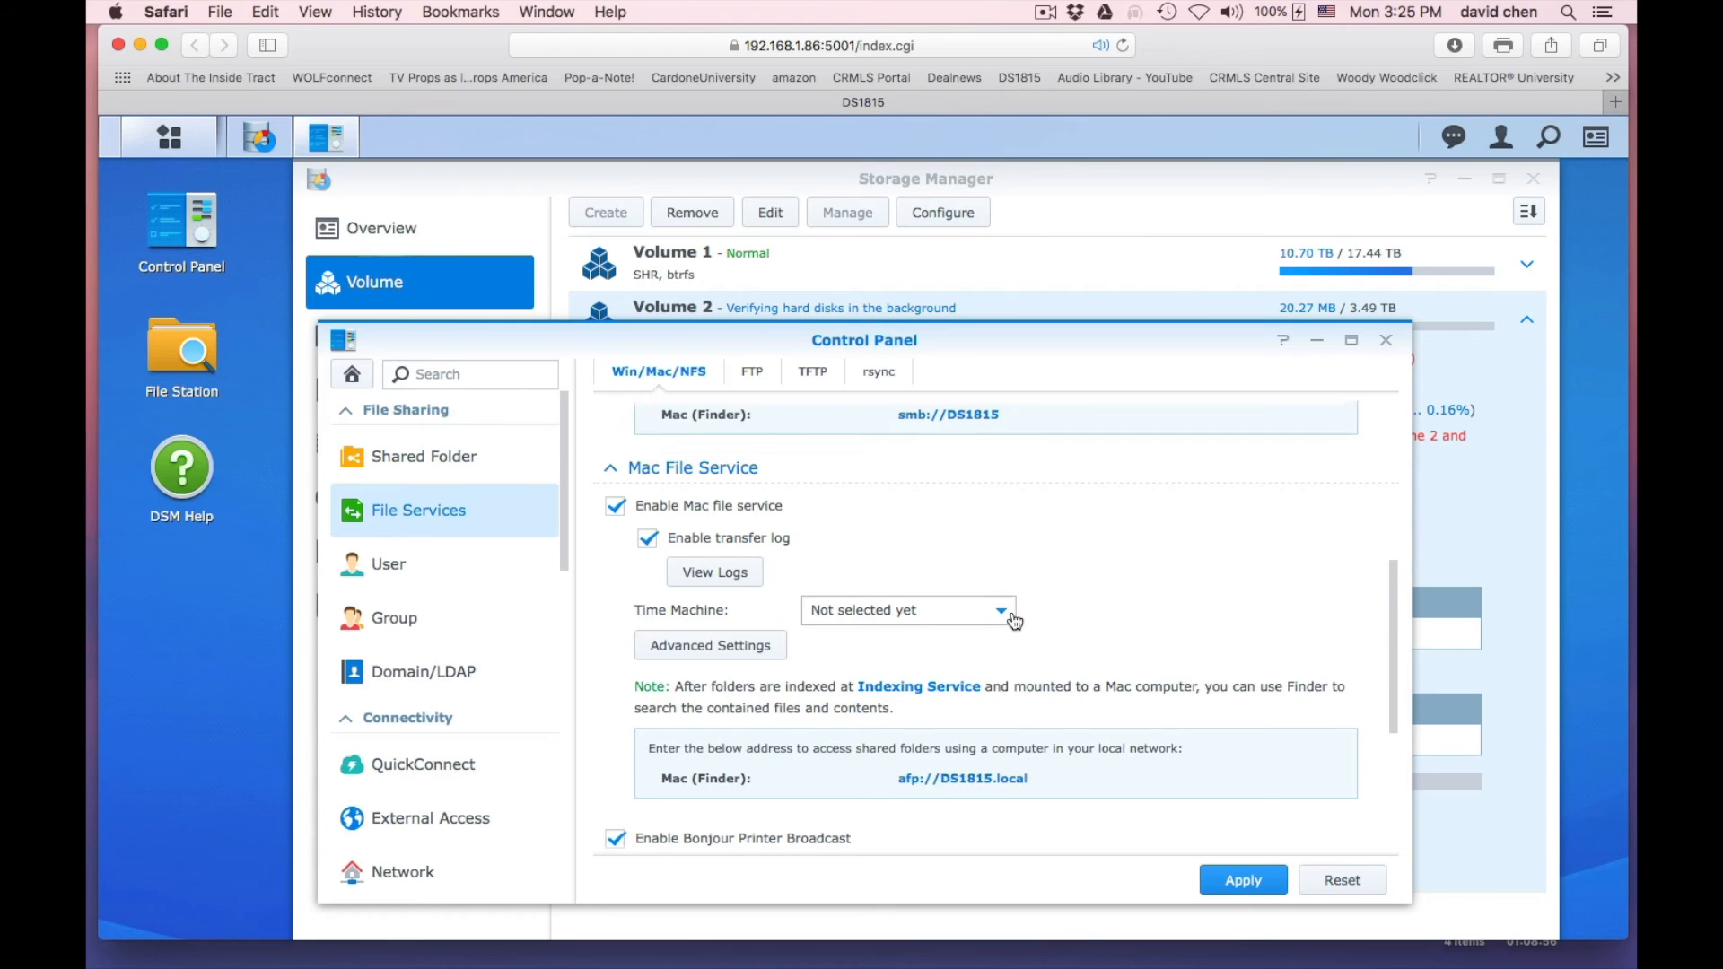
{"action": "scroll", "coordinate": [1015, 621], "scroll_direction": "down", "scroll_amount": 3}
{"action": "scroll", "coordinate": [1015, 621], "scroll_direction": "up", "scroll_amount": 4}
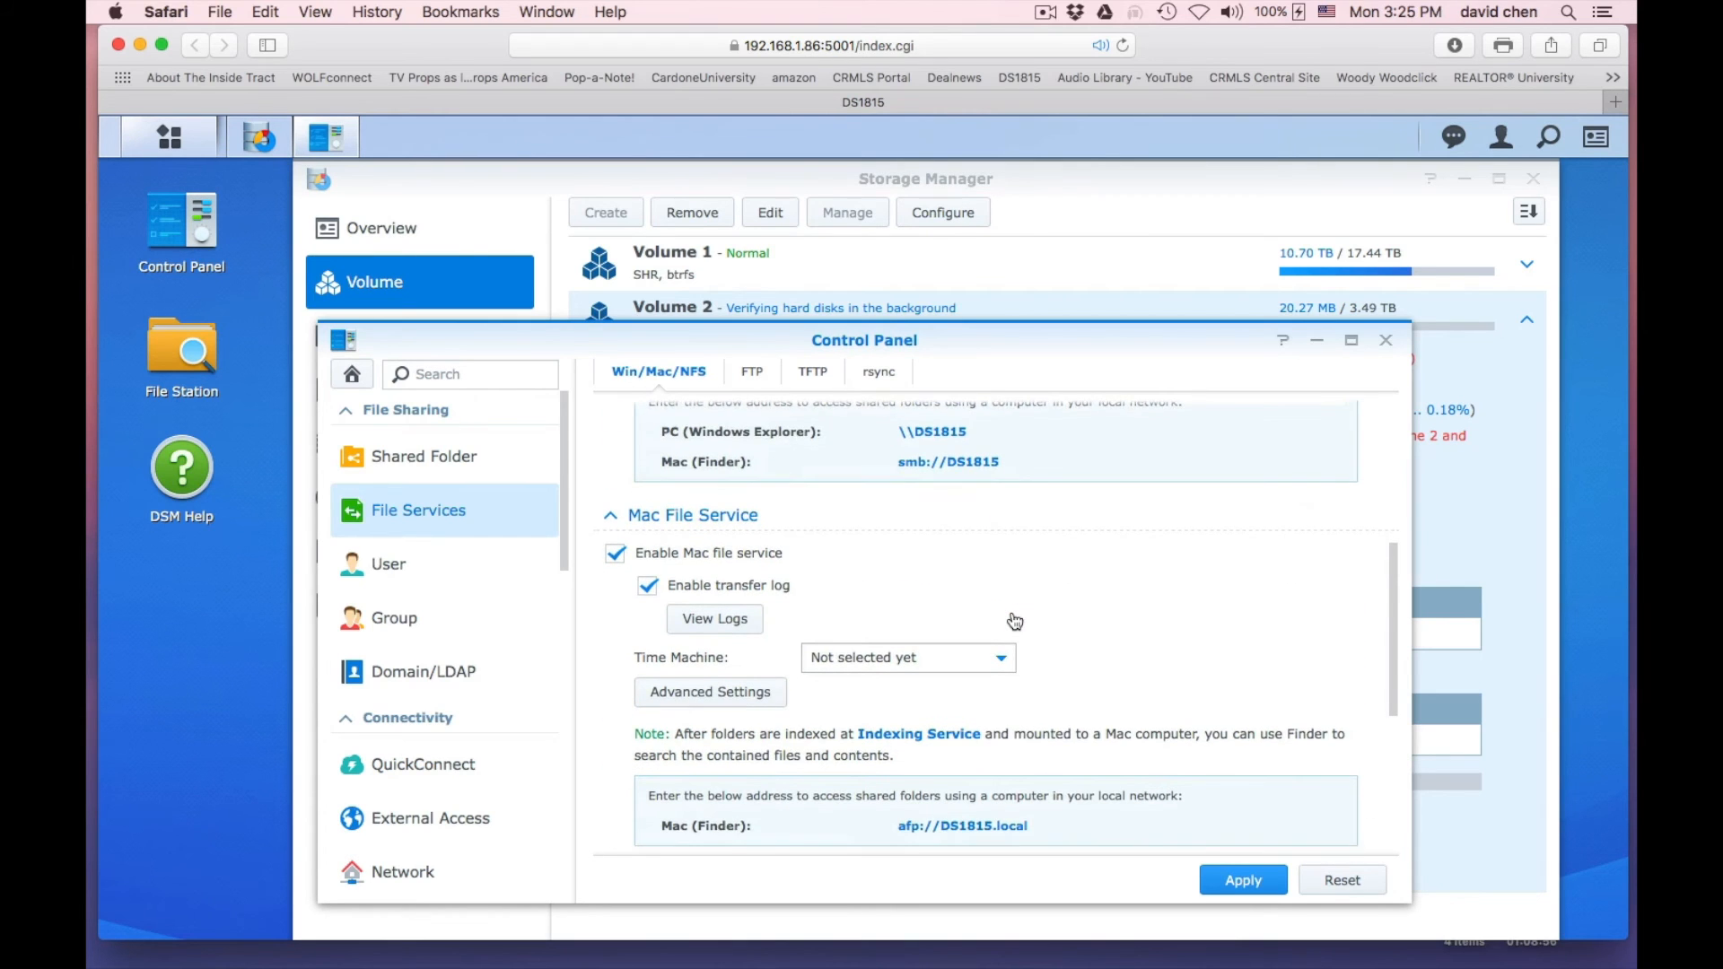
{"action": "scroll", "coordinate": [1015, 621], "scroll_direction": "down", "scroll_amount": 1}
{"action": "left_click", "coordinate": [1008, 620]}
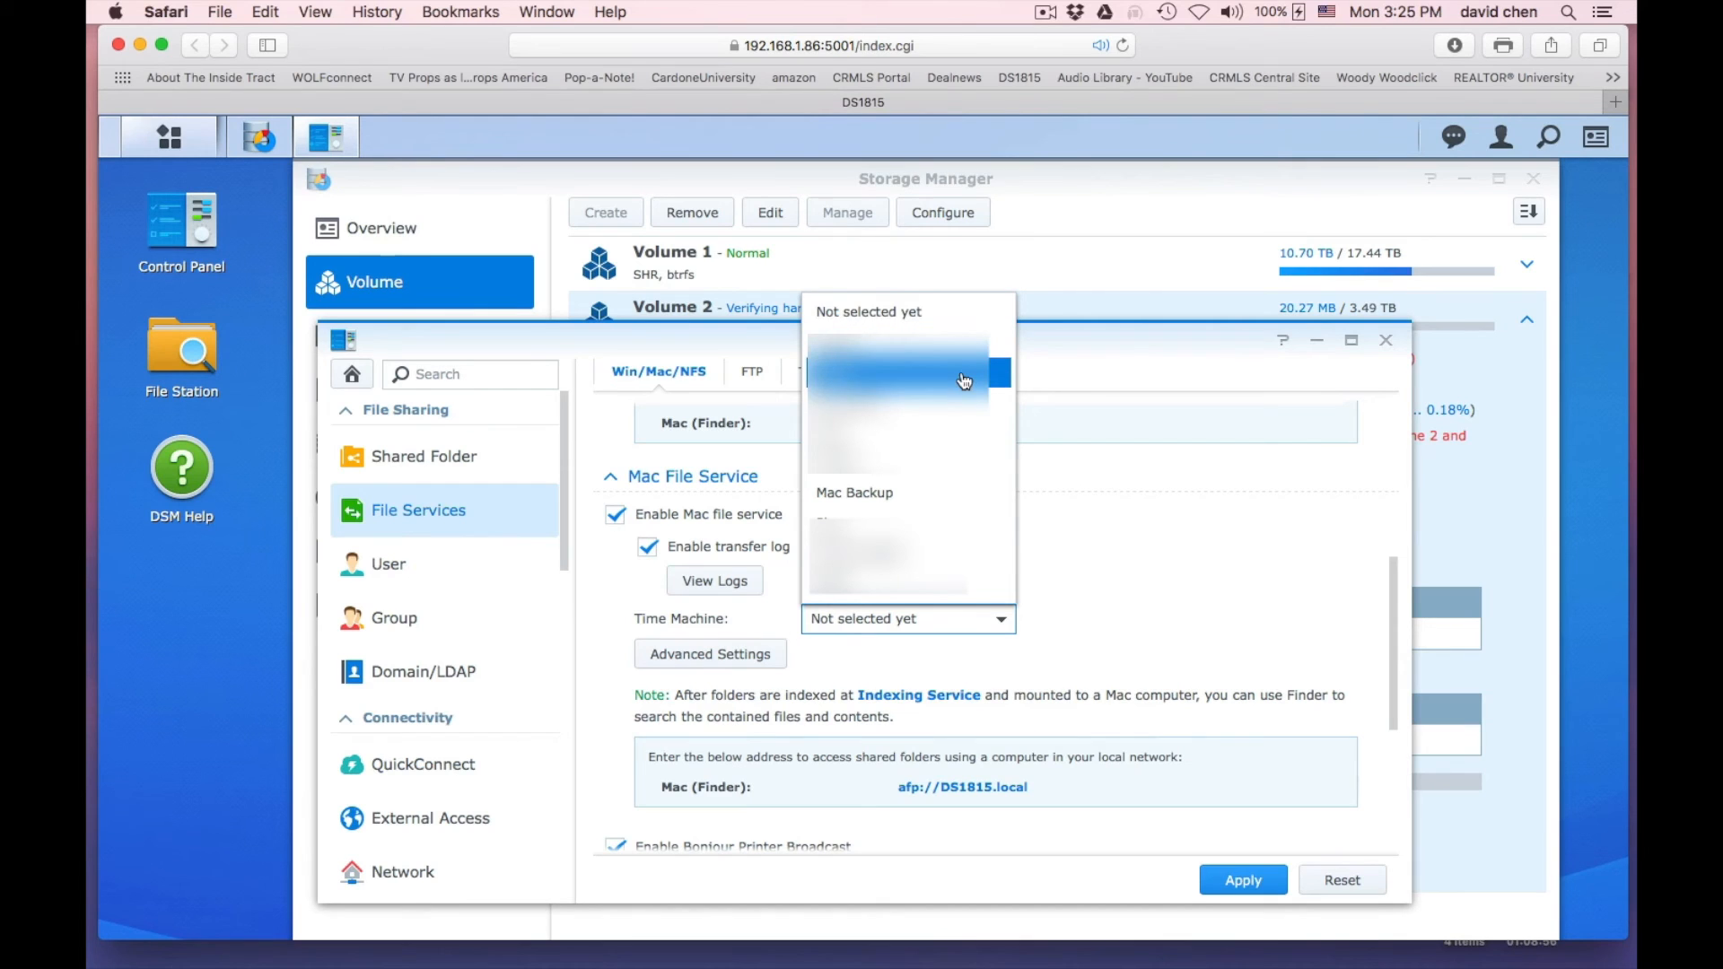
{"action": "left_click", "coordinate": [960, 493]}
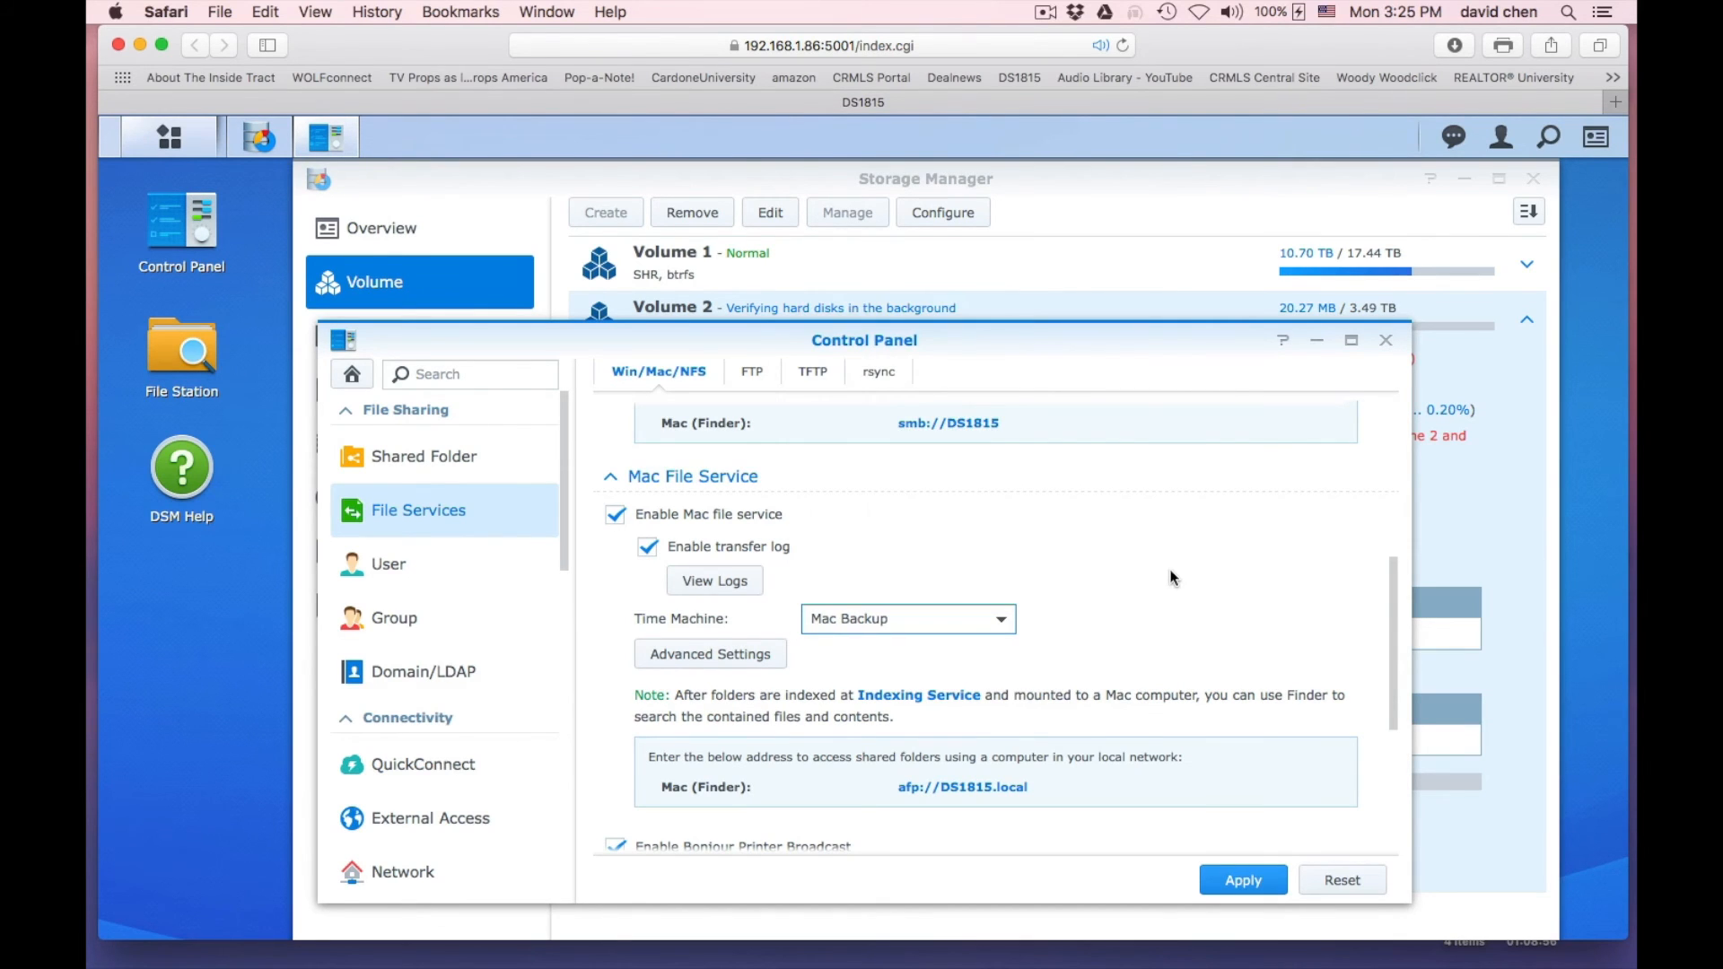
Apply the Mac file service's advanced settings with default UNIX permissions enabled, and save the file services configuration
{"action": "left_click", "coordinate": [774, 654]}
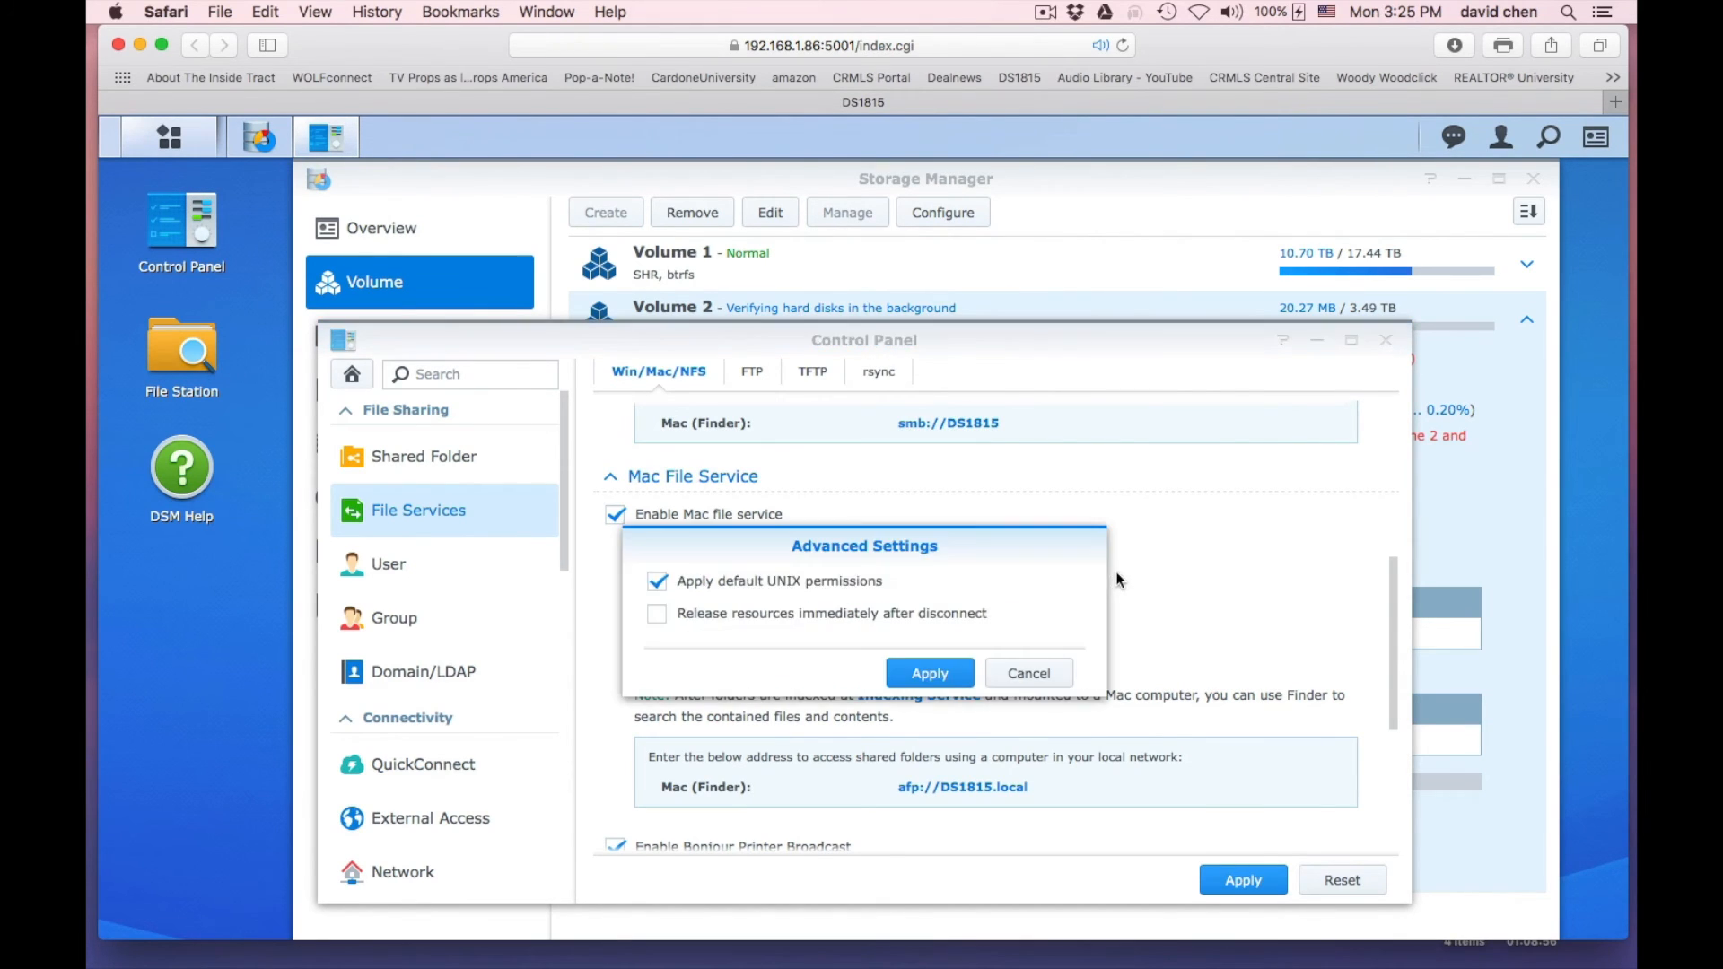
{"action": "left_click", "coordinate": [928, 674]}
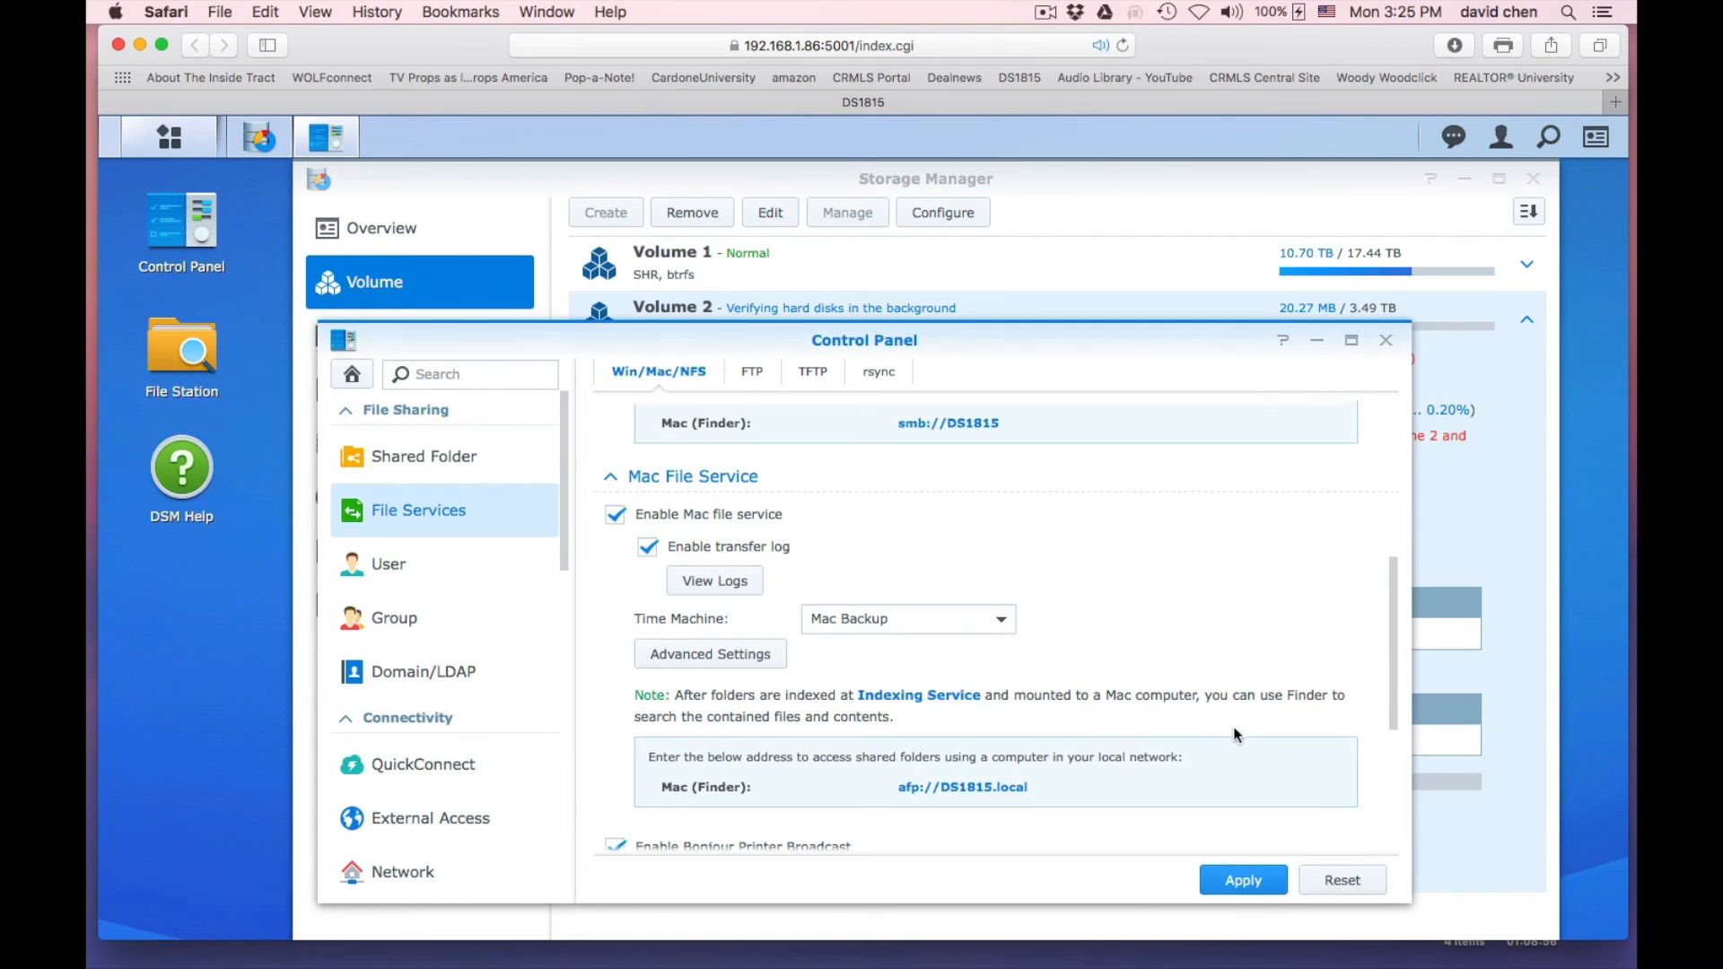
{"action": "left_click", "coordinate": [1241, 877]}
{"action": "left_click", "coordinate": [1213, 887]}
In the Mac's Time Machine preferences, add Mac Backup on DS1815 as a backup disk, using both it and Data
{"action": "left_click", "coordinate": [1167, 12]}
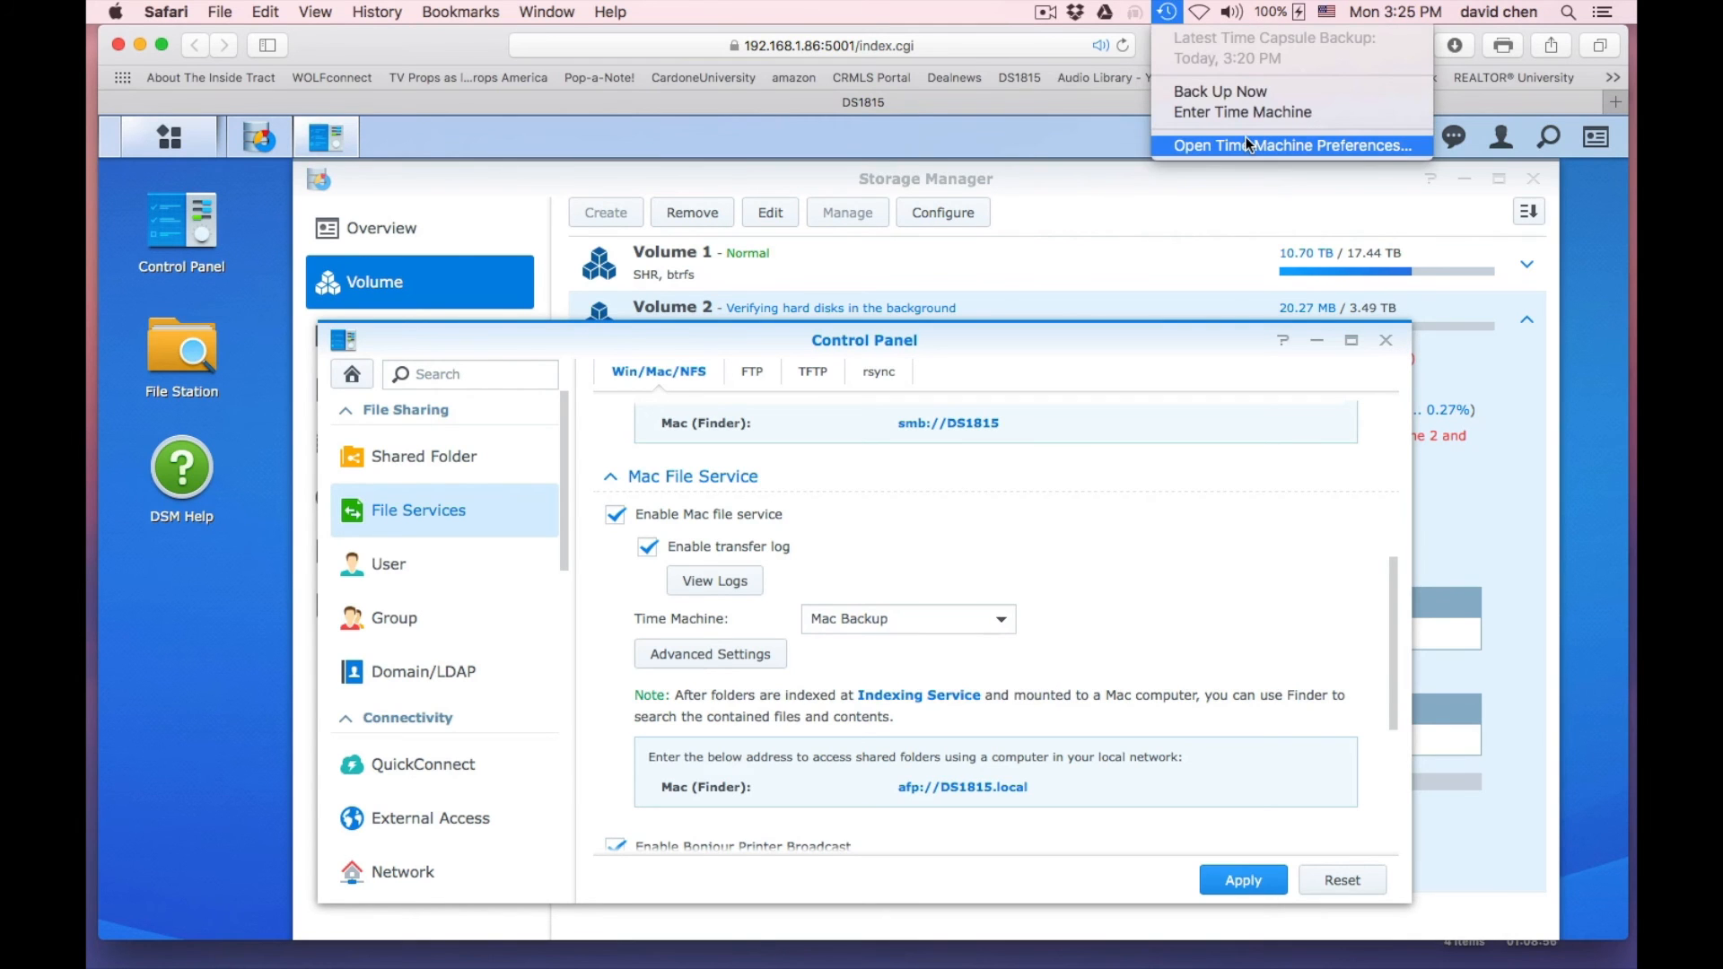
{"action": "left_click", "coordinate": [1302, 209]}
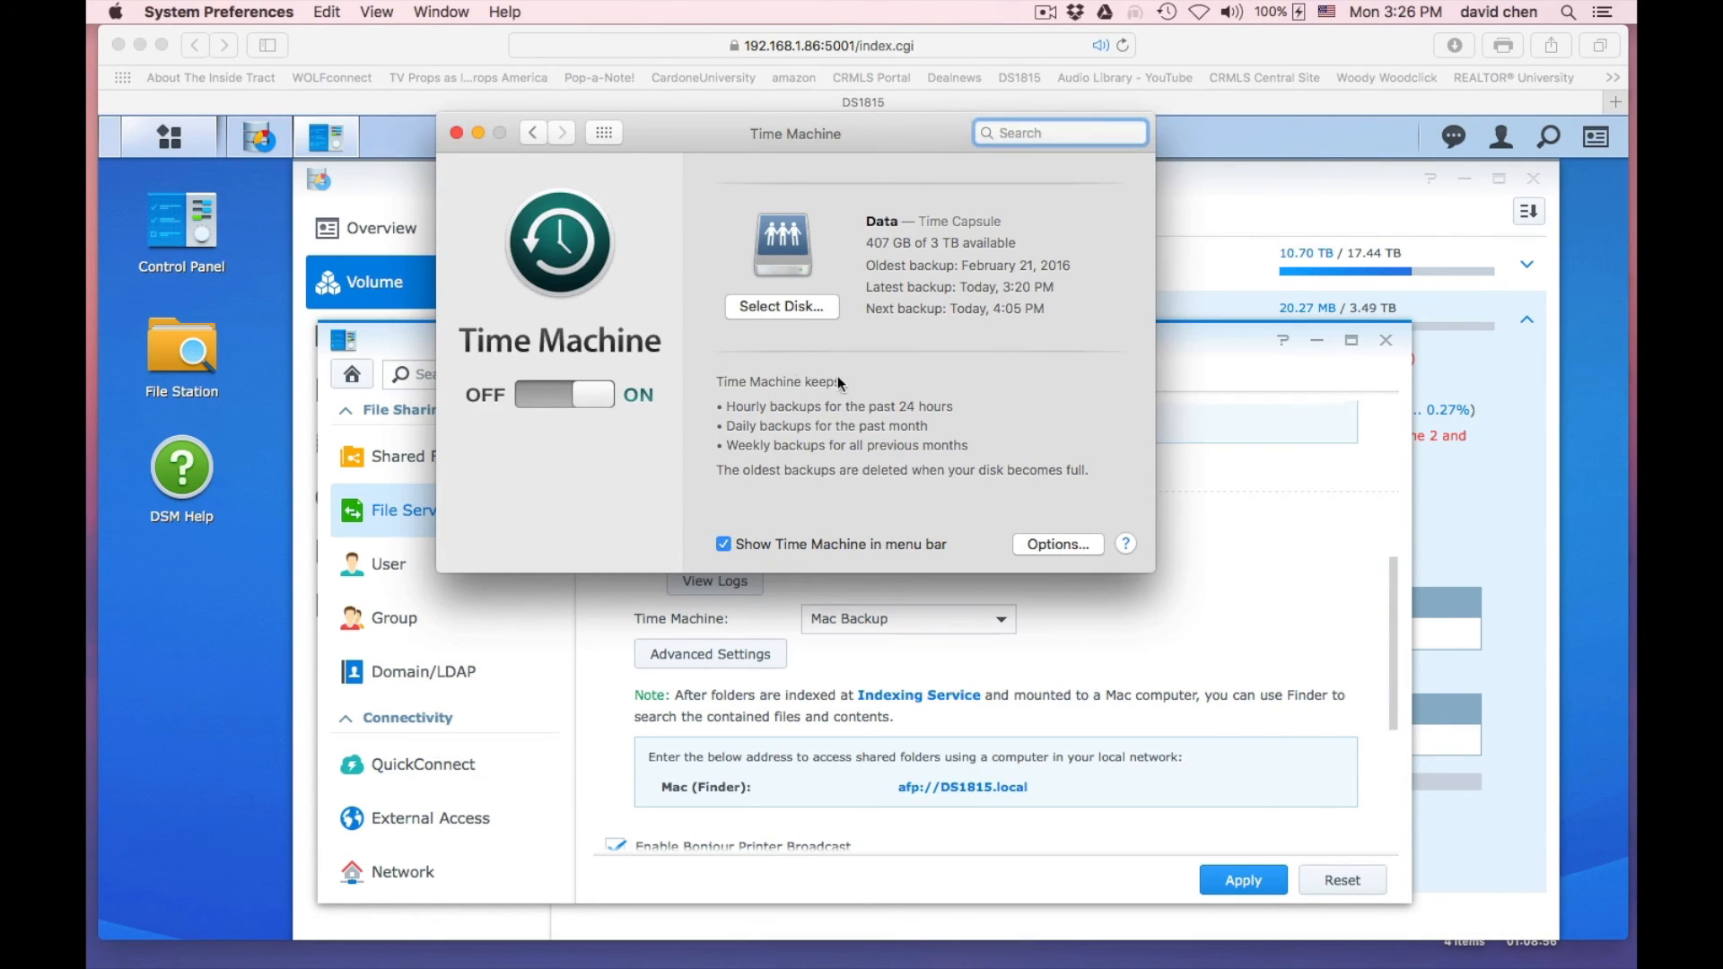
{"action": "left_click", "coordinate": [789, 318]}
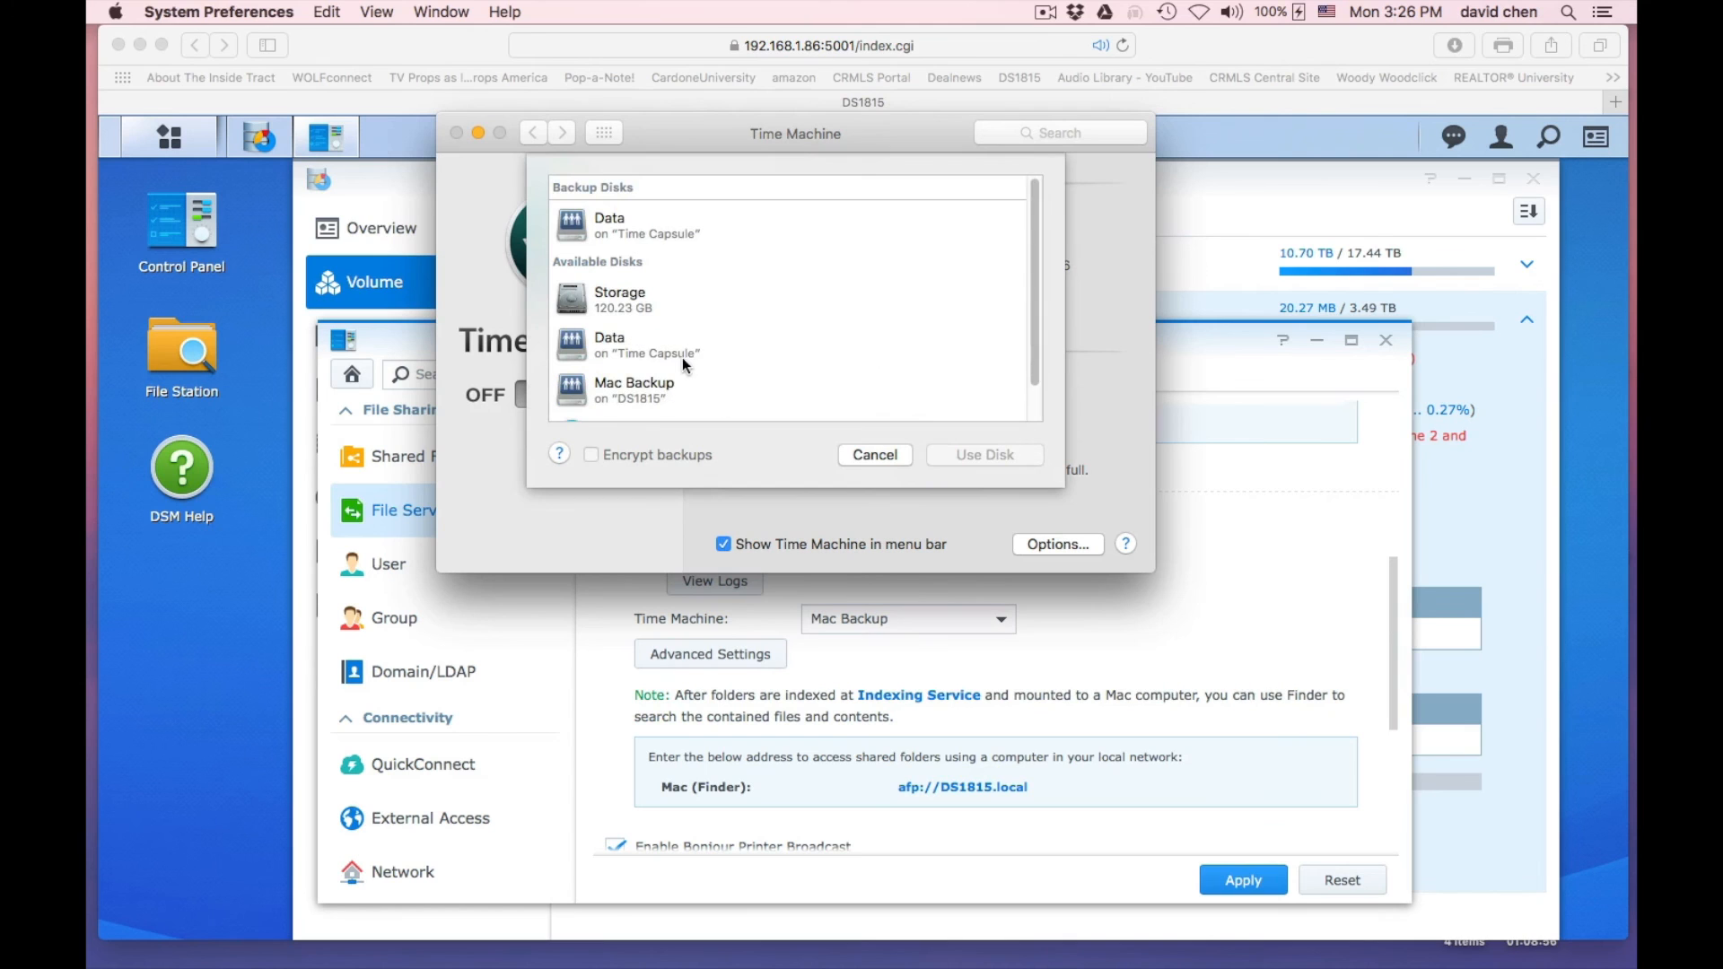
{"action": "scroll", "coordinate": [736, 368], "scroll_direction": "down", "scroll_amount": 2}
{"action": "left_click", "coordinate": [754, 368]}
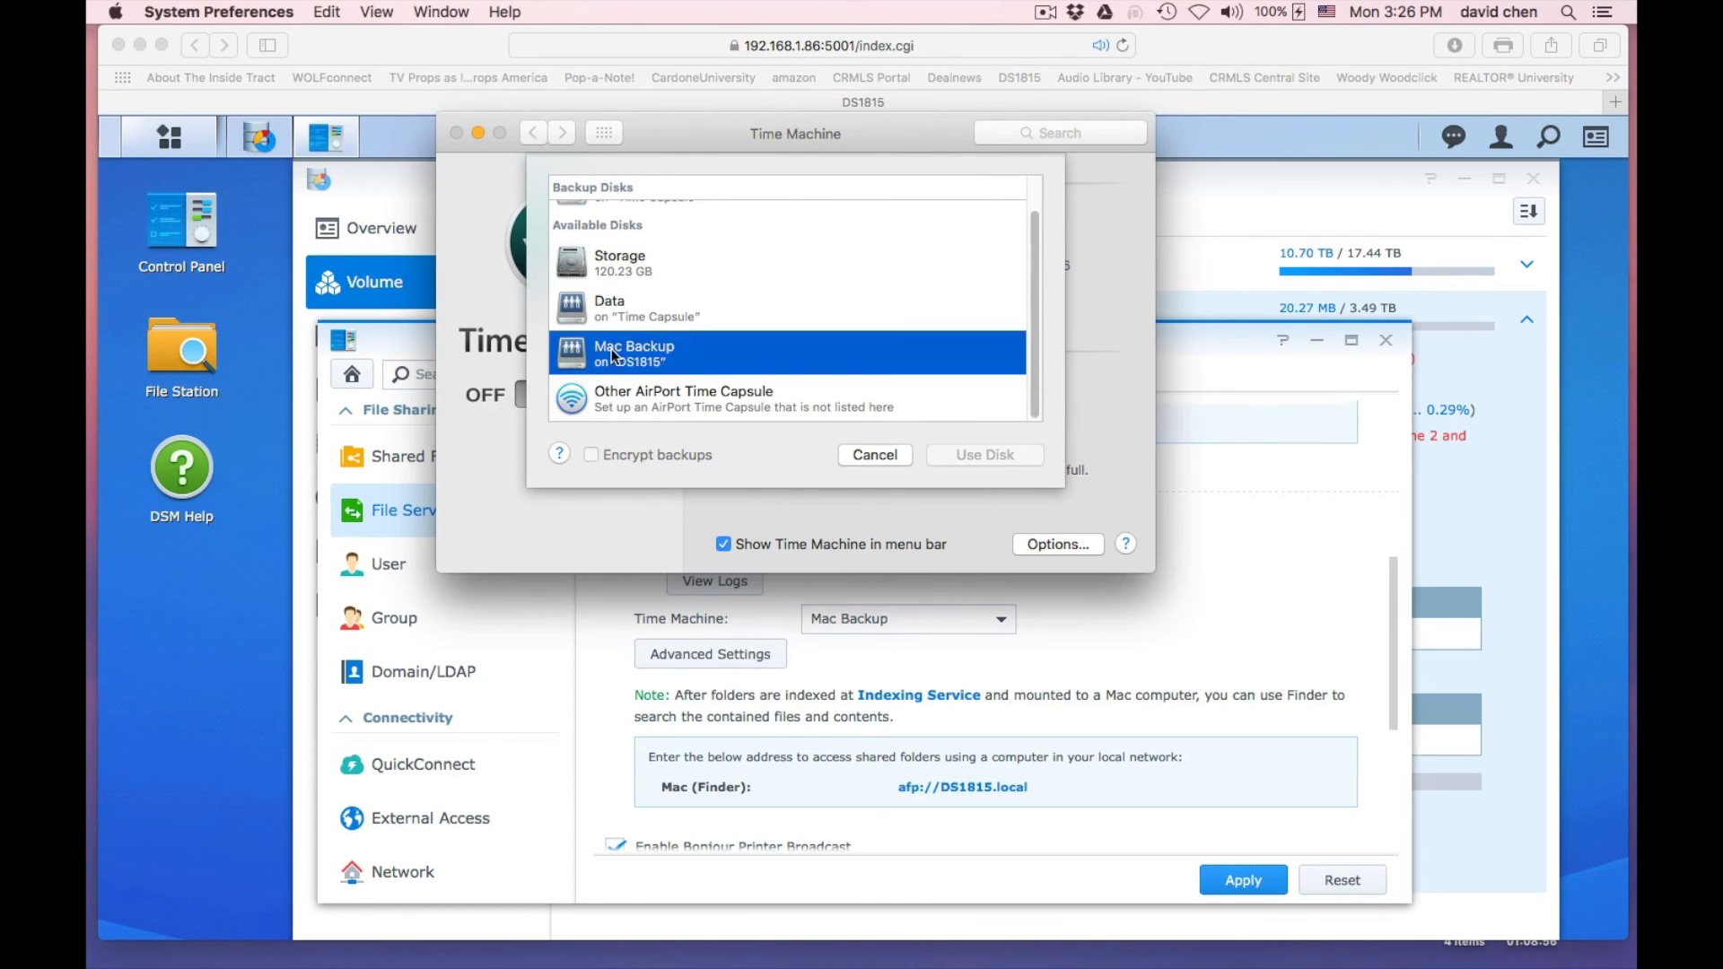
{"action": "scroll", "coordinate": [898, 368], "scroll_direction": "up", "scroll_amount": 2}
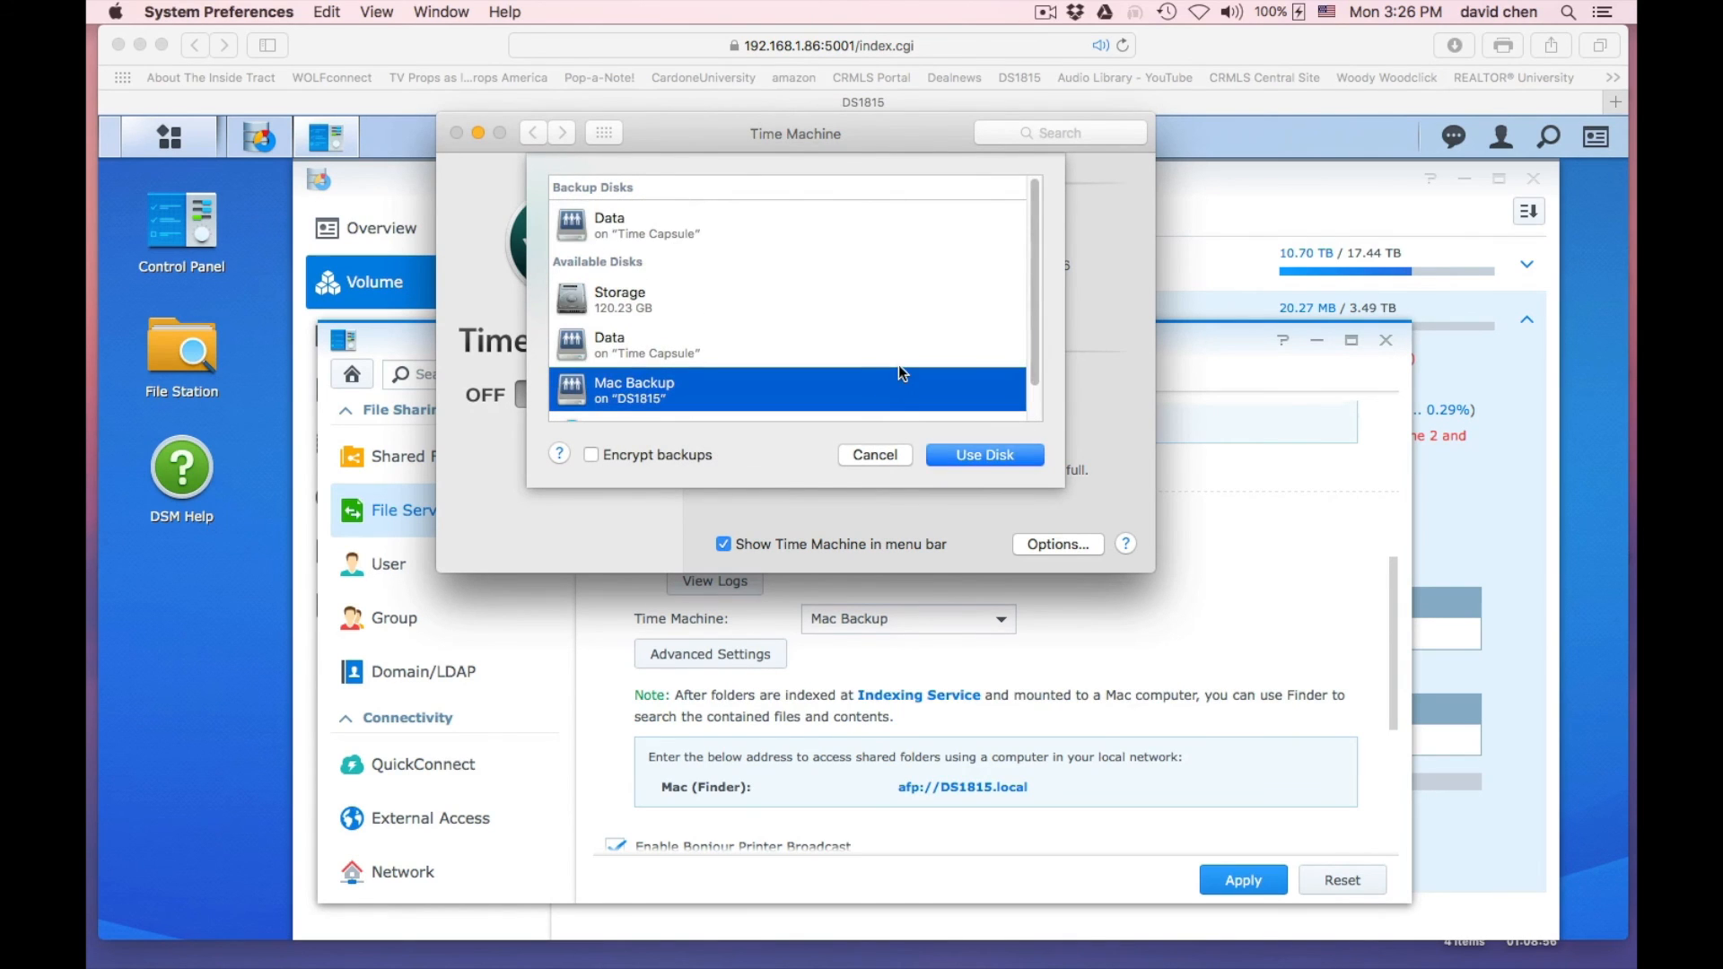
{"action": "left_click", "coordinate": [962, 454]}
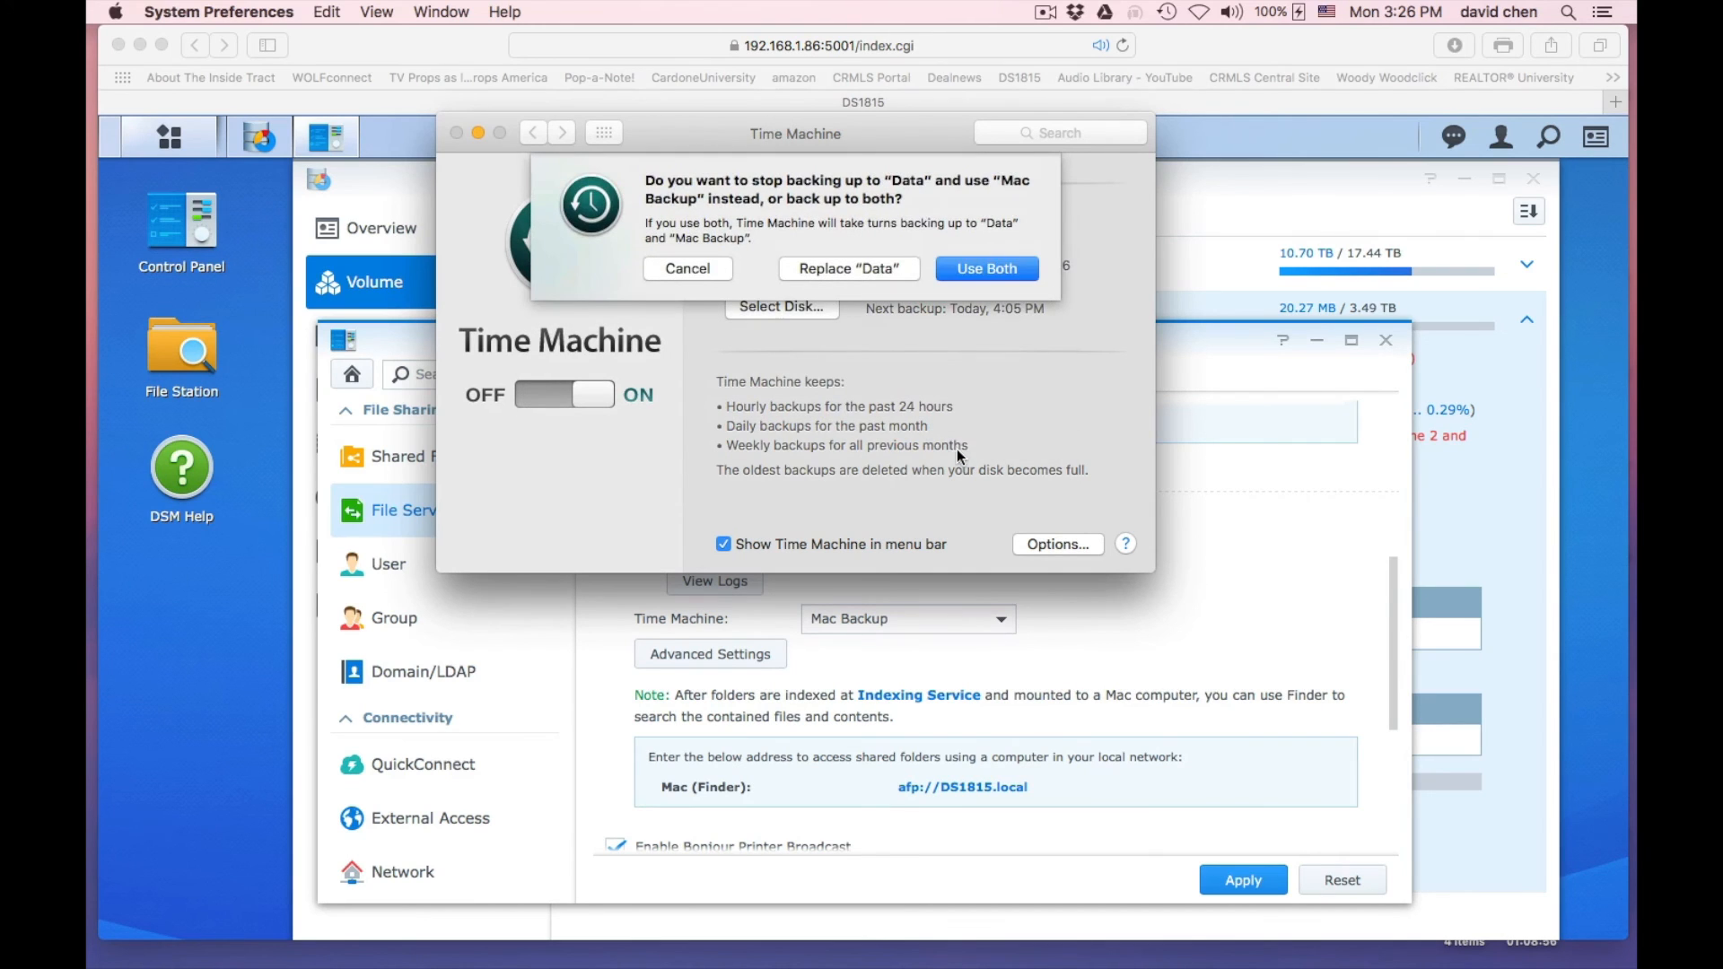
{"action": "left_click", "coordinate": [989, 274]}
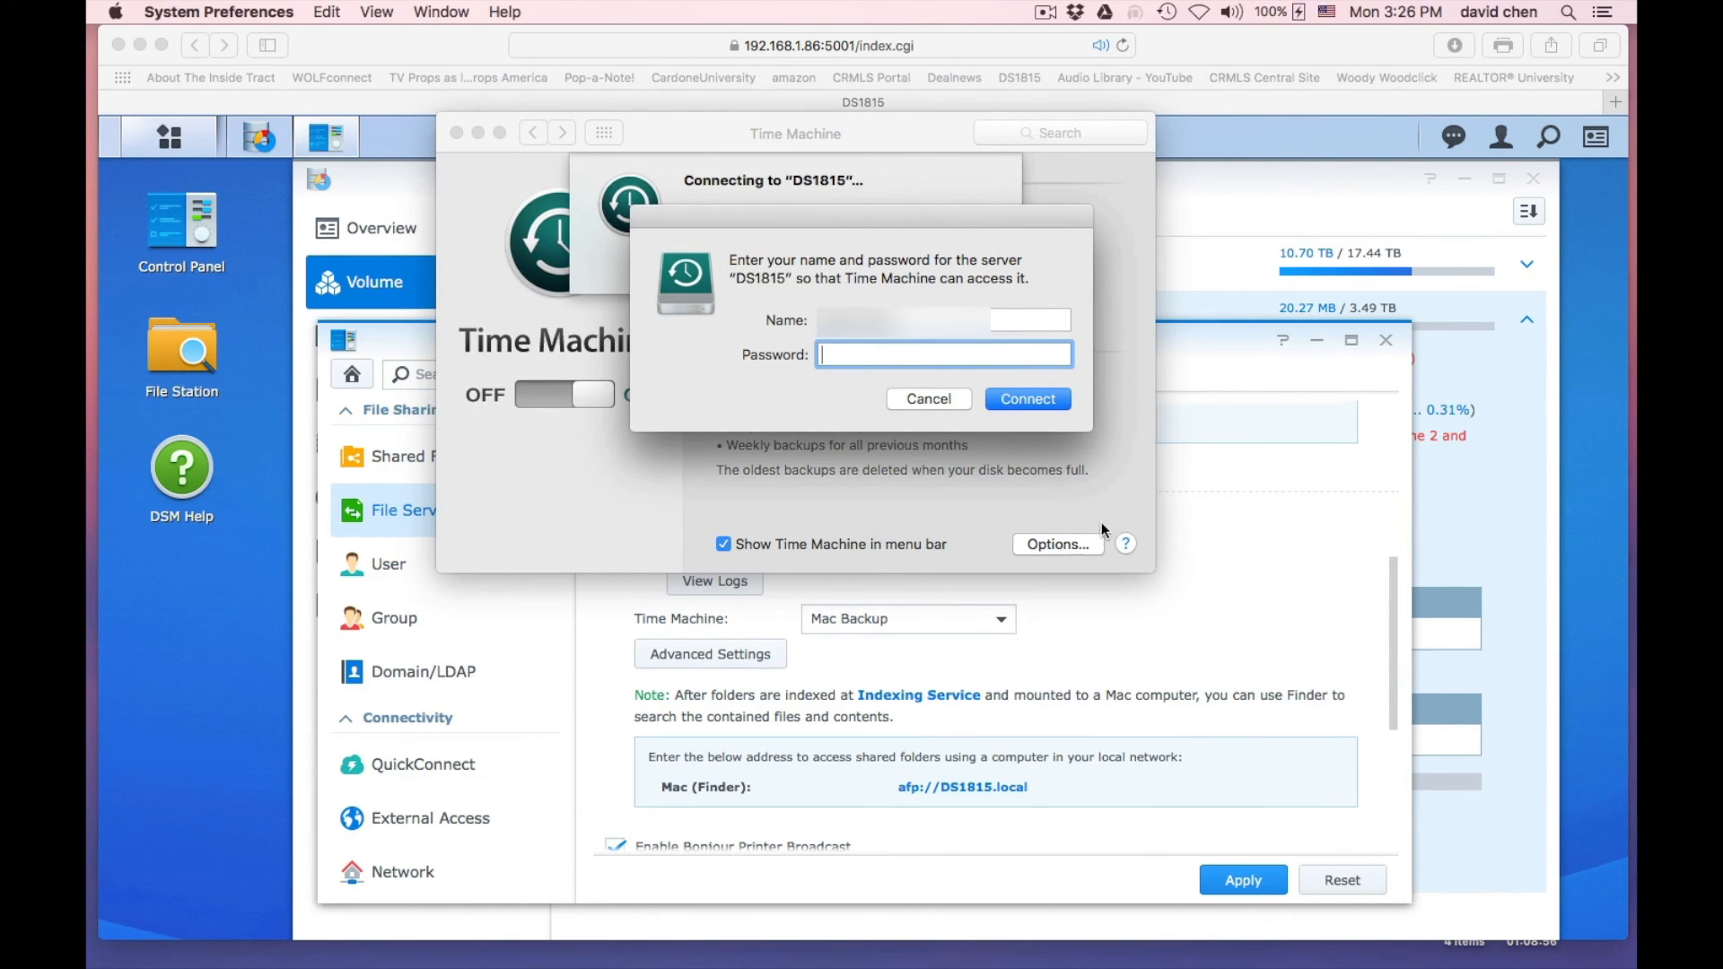
Connect Time Machine to the DS1815 server with the name macbackup and the account password
{"action": "left_click", "coordinate": [956, 305]}
{"action": "type", "text": "macbackup"}
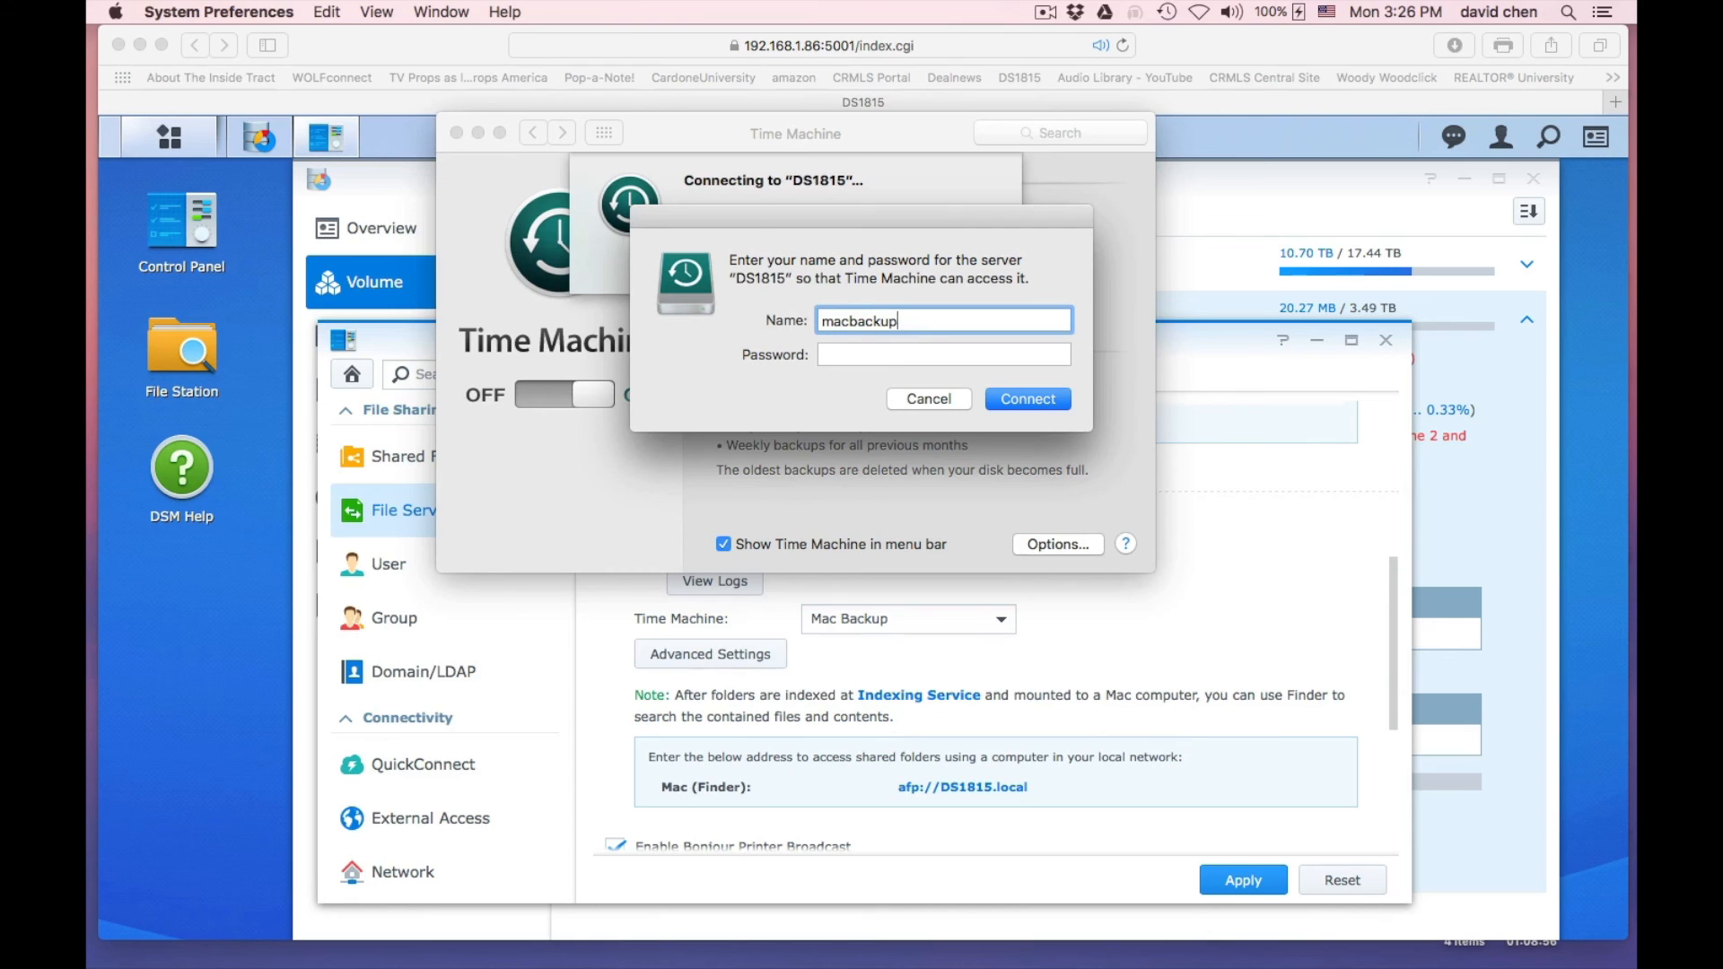
{"action": "key", "text": "Tab"}
{"action": "type", "text": "••••••••"}
{"action": "key", "text": "Return"}
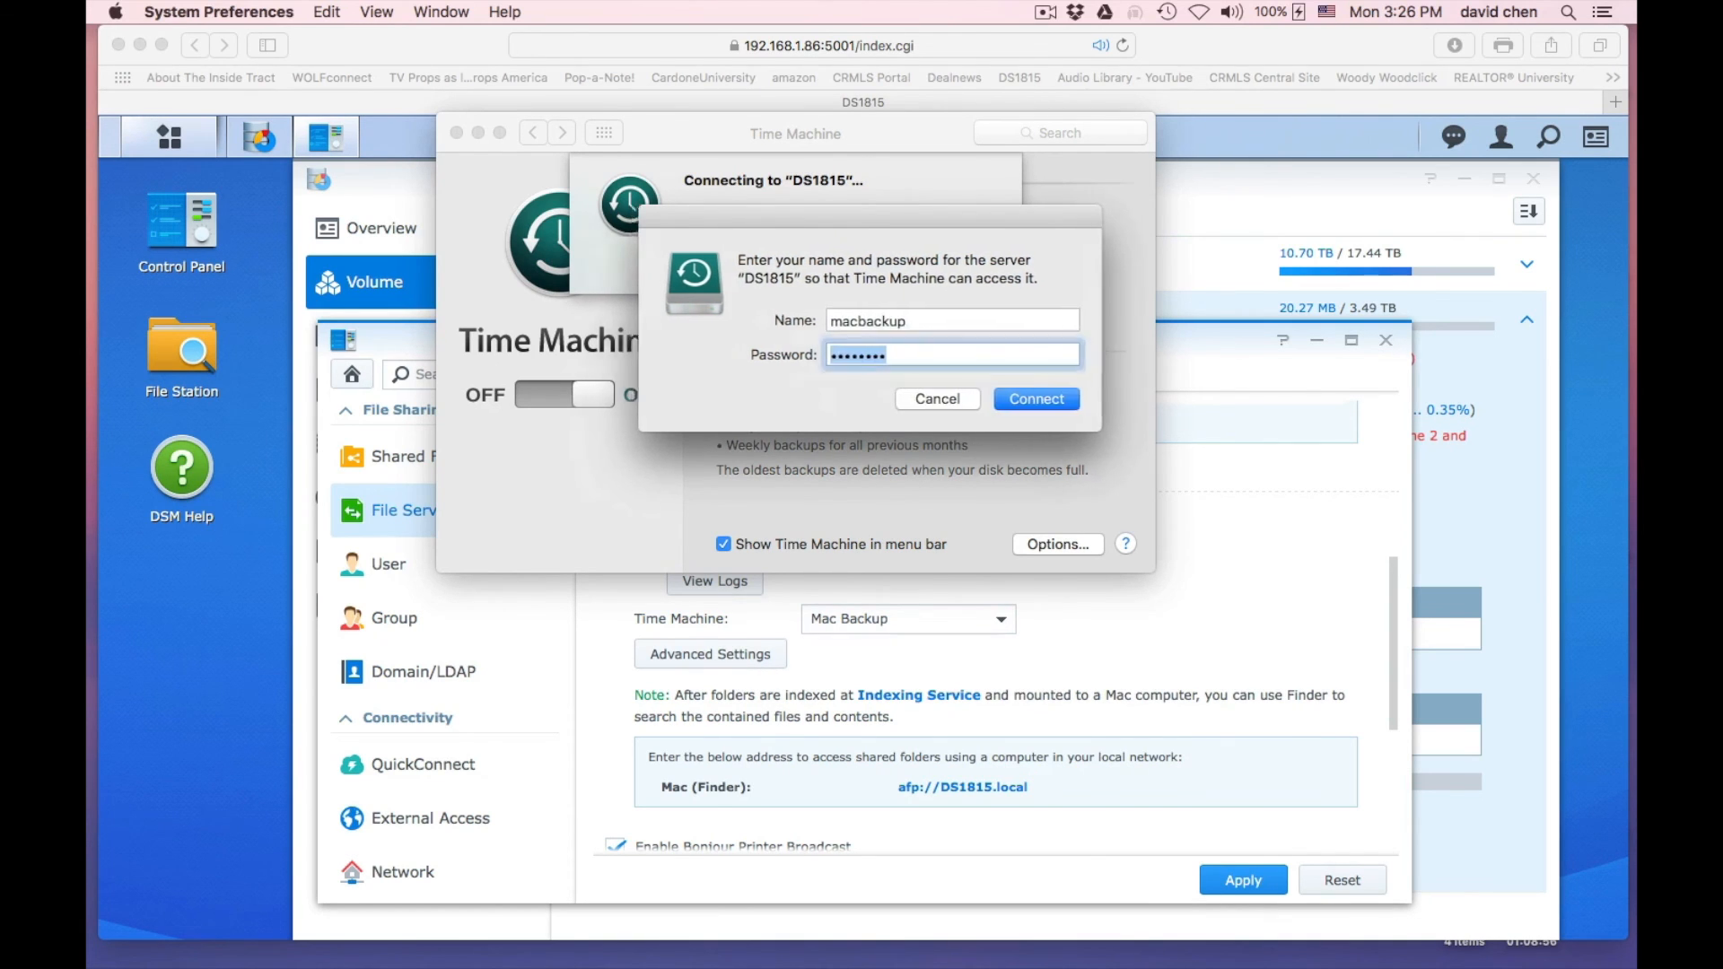
{"action": "type", "text": "••••••••"}
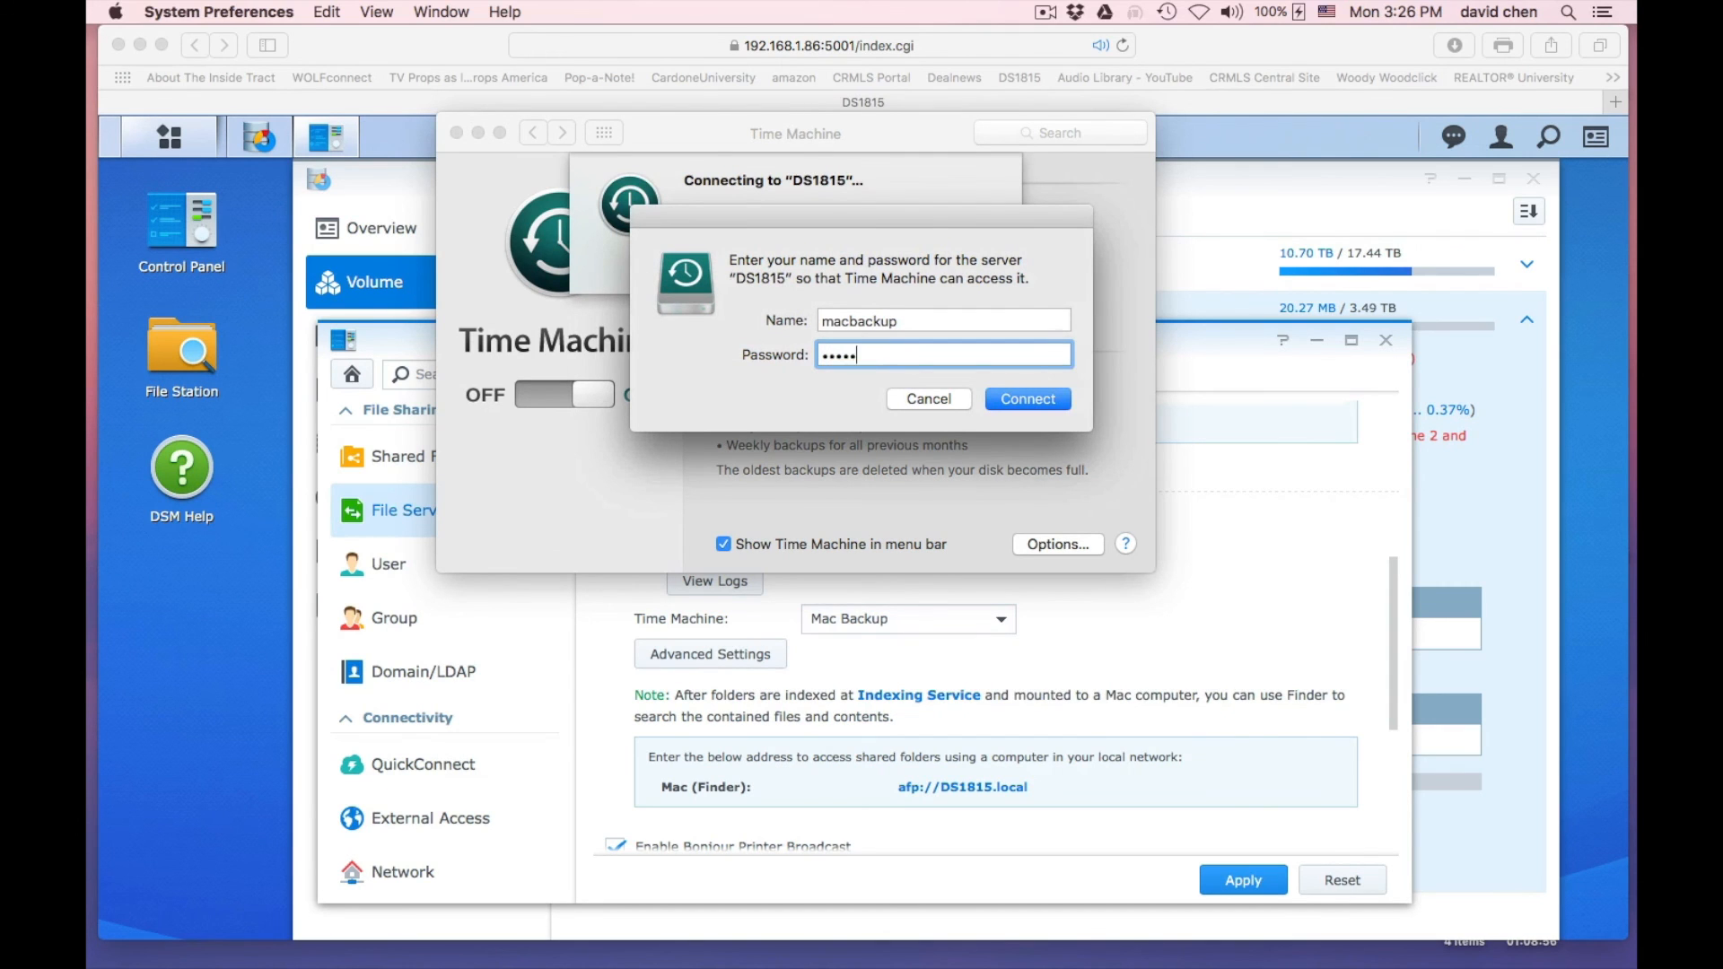
{"action": "left_click", "coordinate": [1041, 400]}
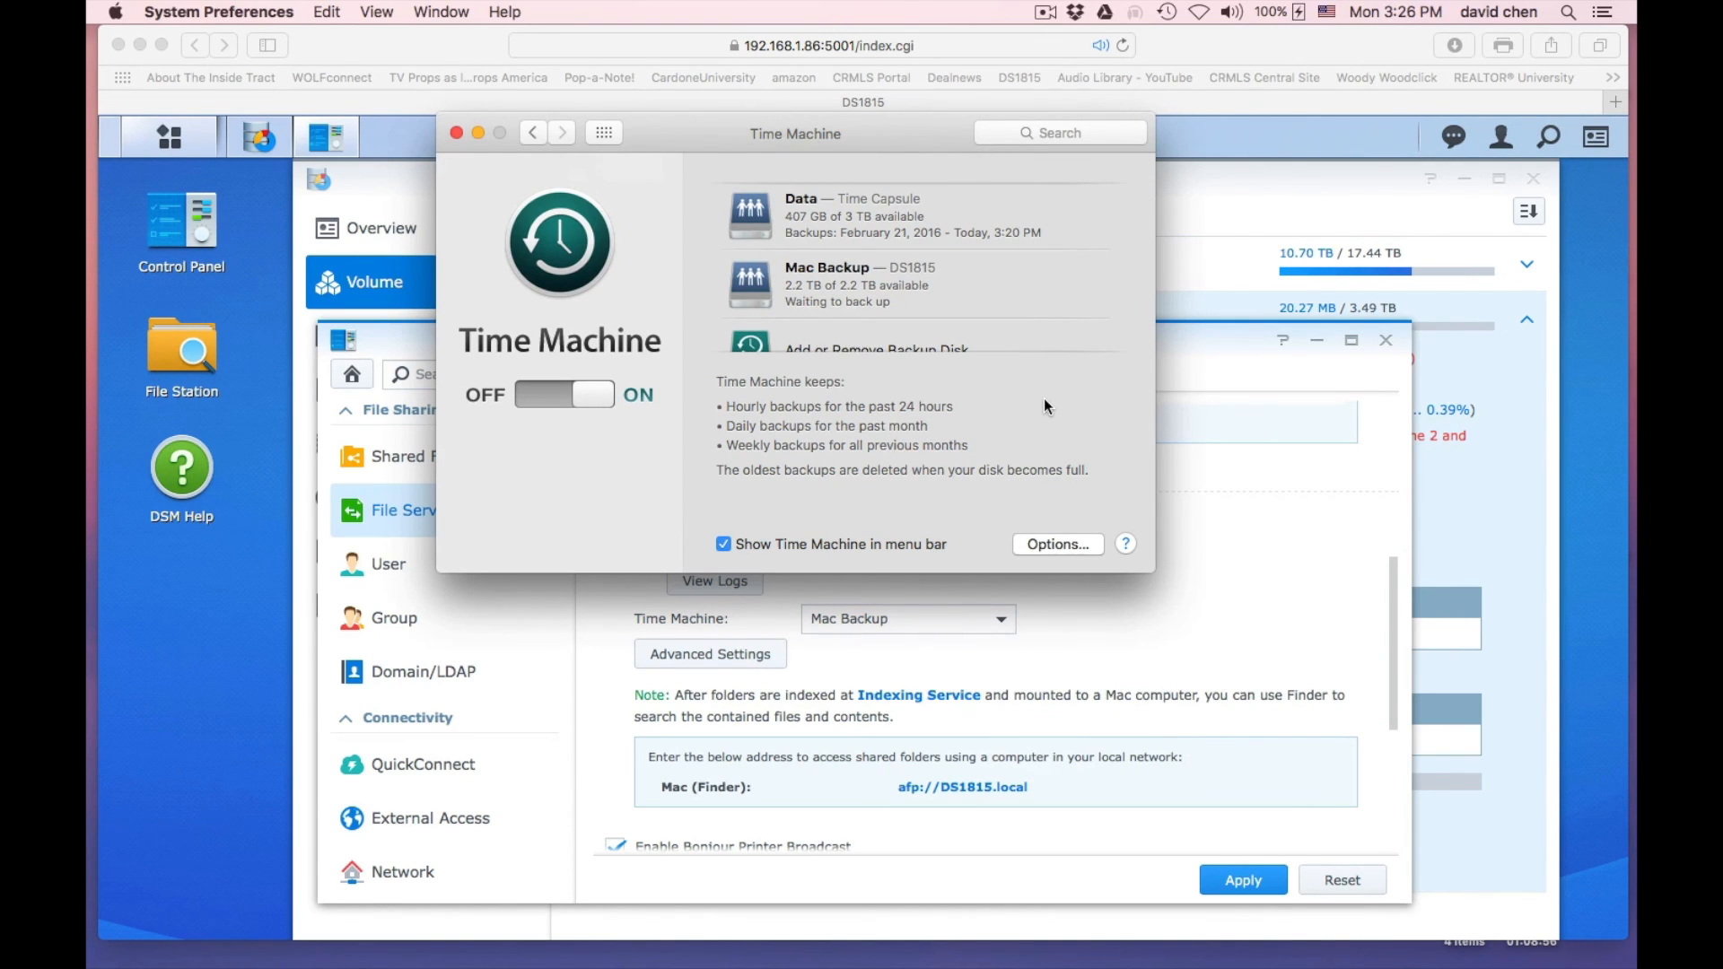
Turn Time Machine off and back on
{"action": "left_click", "coordinate": [553, 398]}
{"action": "left_click", "coordinate": [553, 397]}
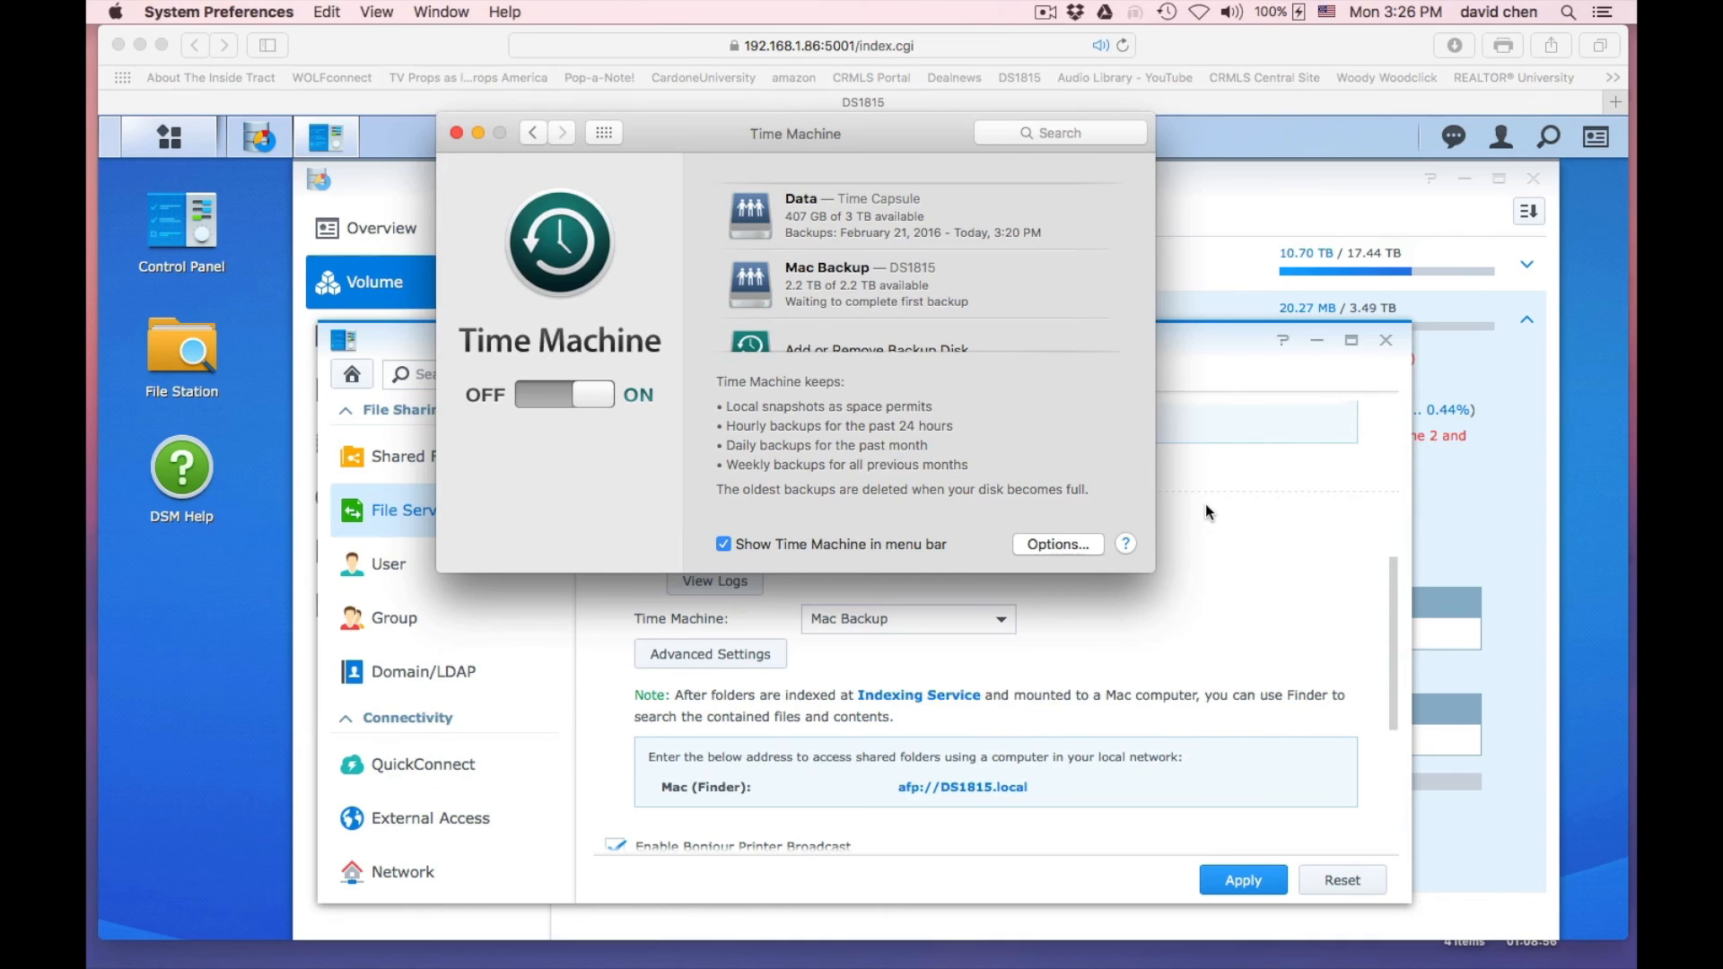
Switch back to Synology DSM in Safari, apply the file services settings again and close Control Panel
{"action": "left_click", "coordinate": [1206, 505]}
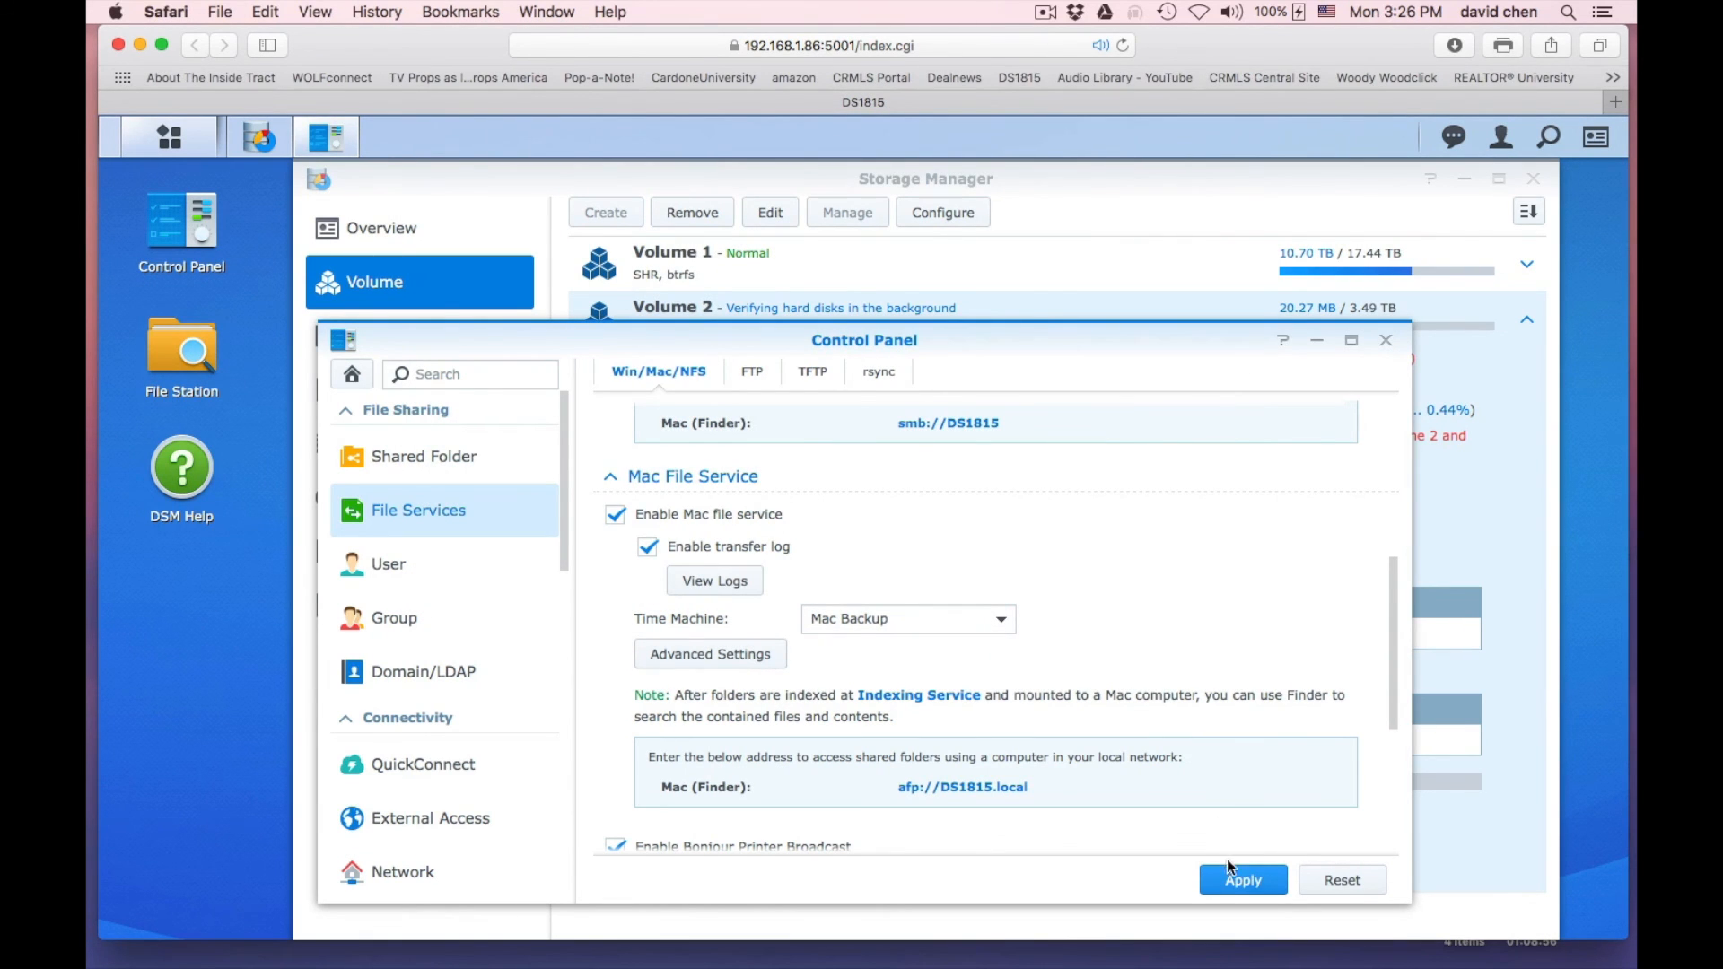
{"action": "left_click", "coordinate": [1237, 882]}
{"action": "left_click", "coordinate": [1386, 343]}
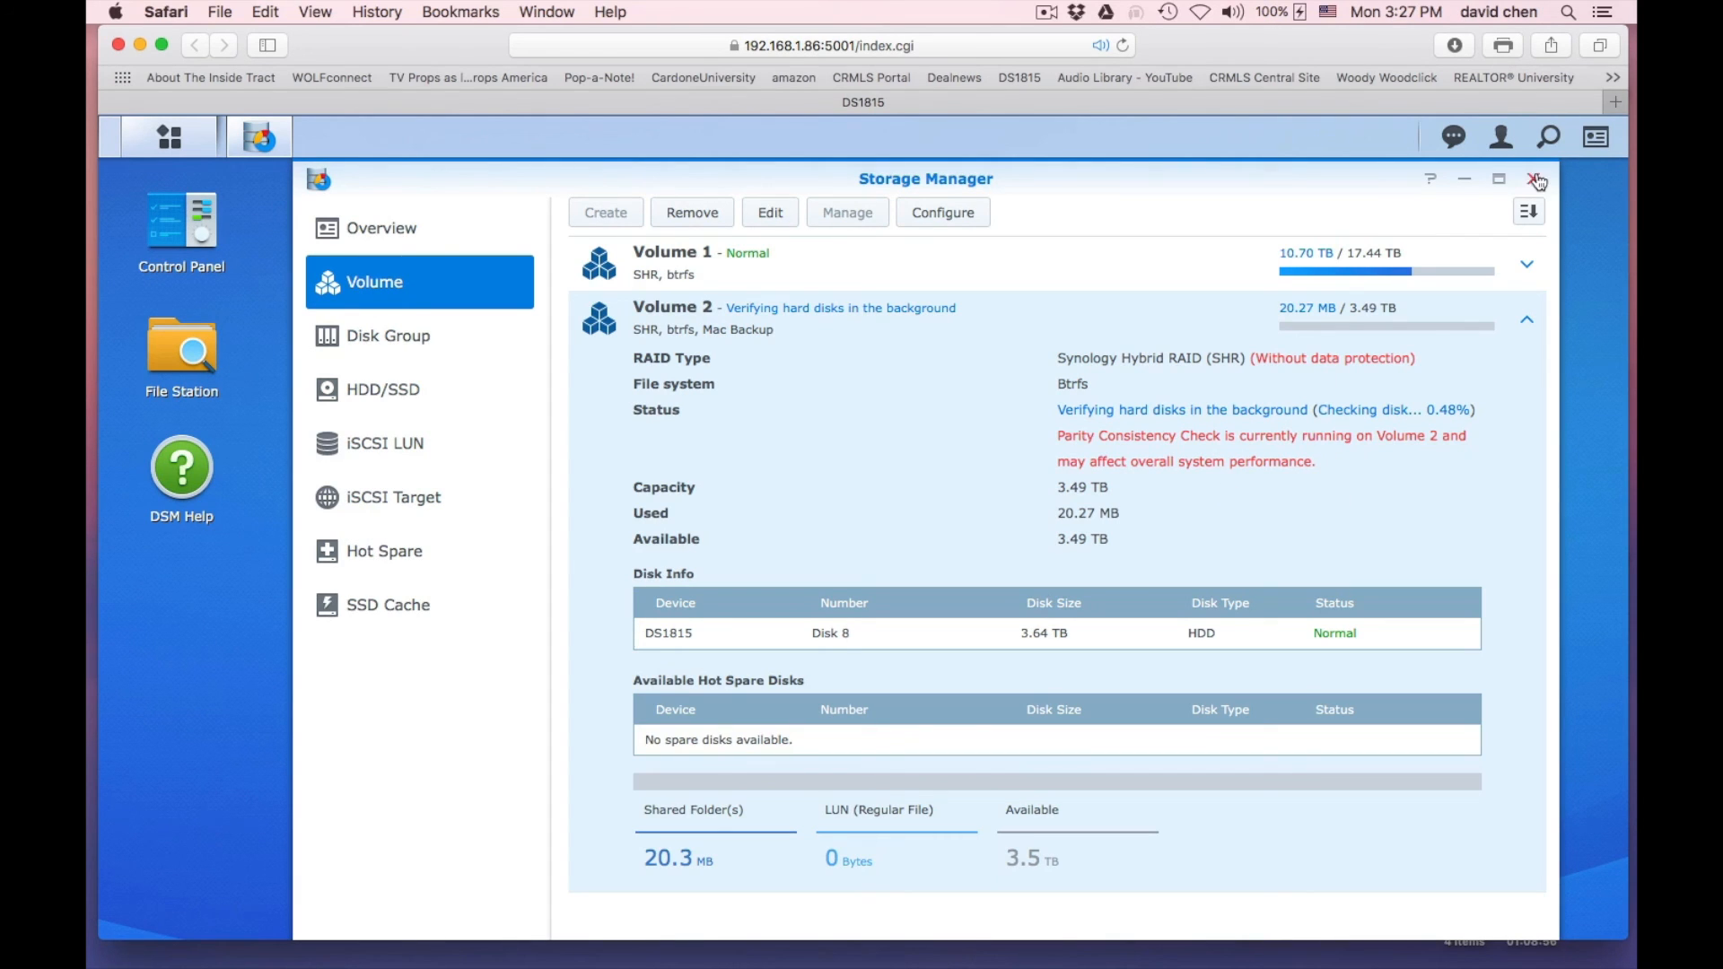
{"action": "left_click", "coordinate": [1046, 11]}
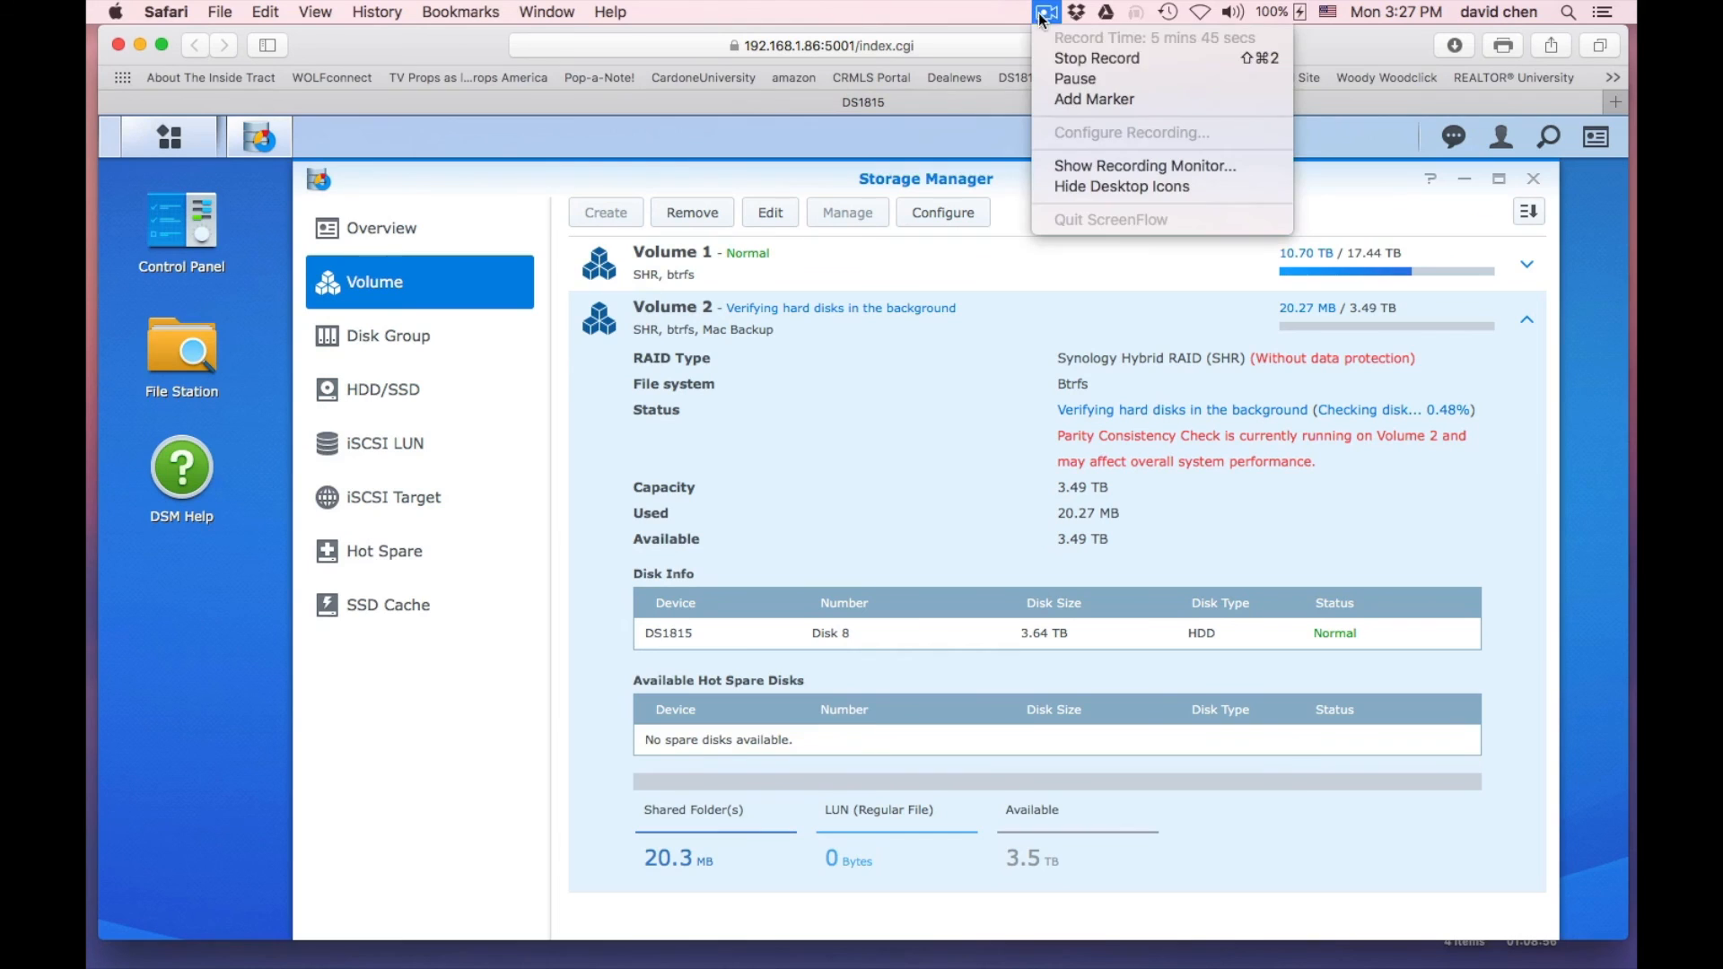
{"action": "left_click", "coordinate": [1162, 57]}
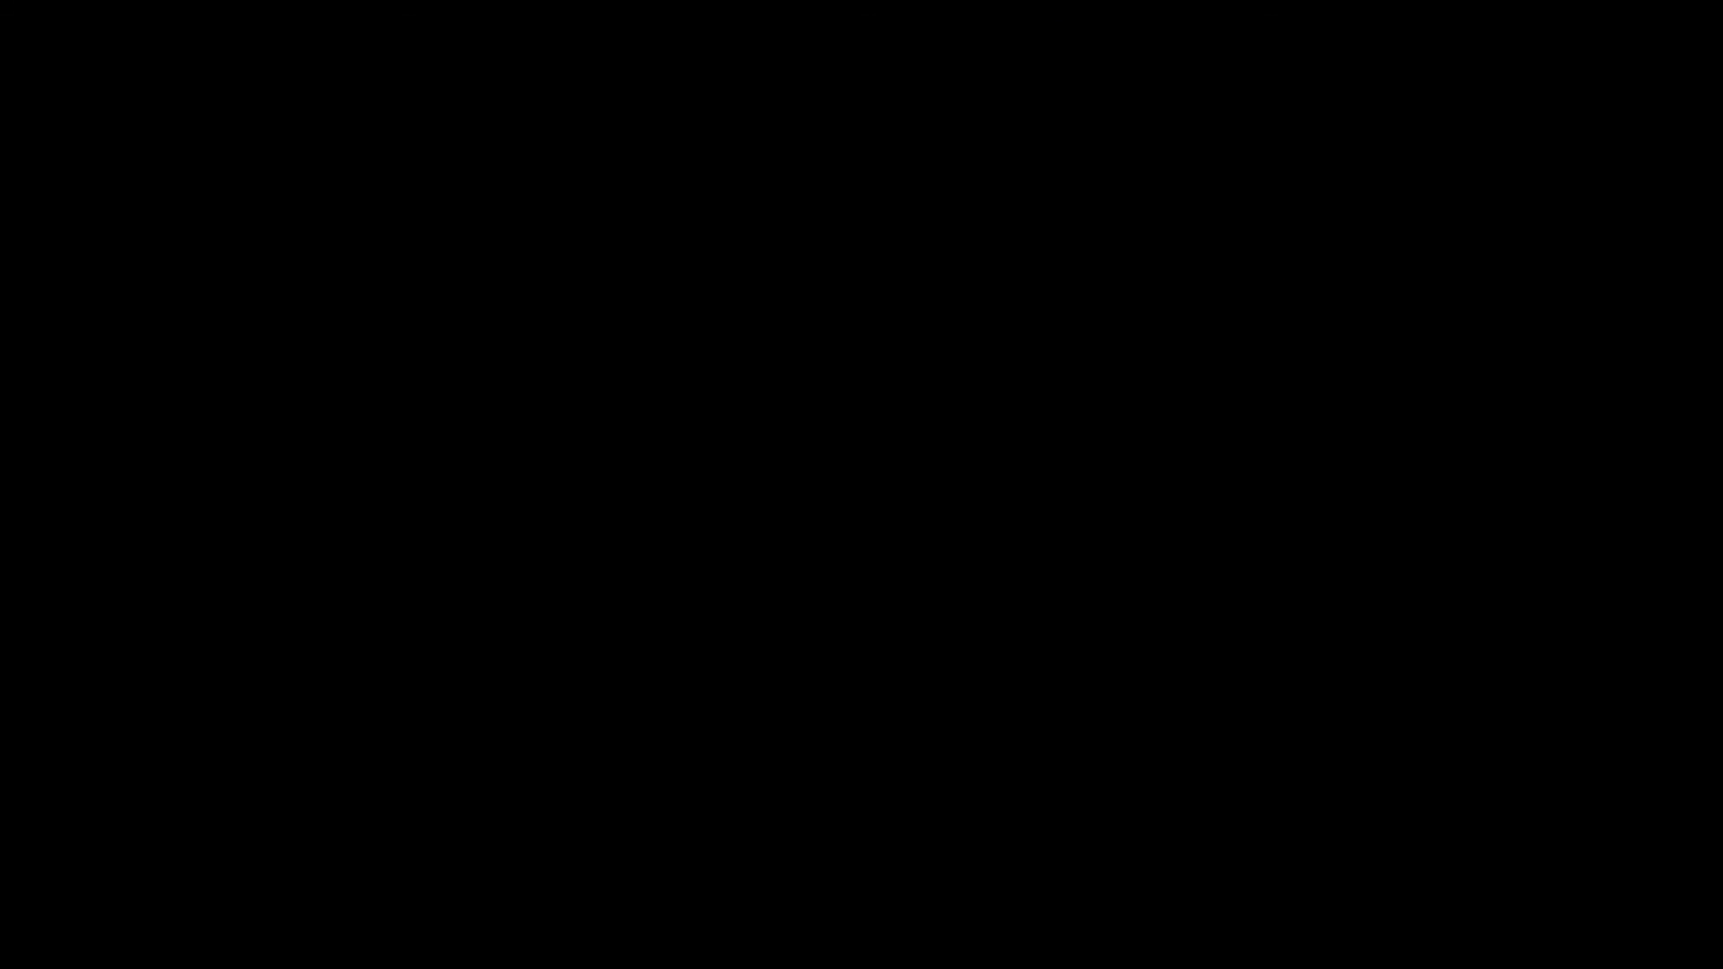